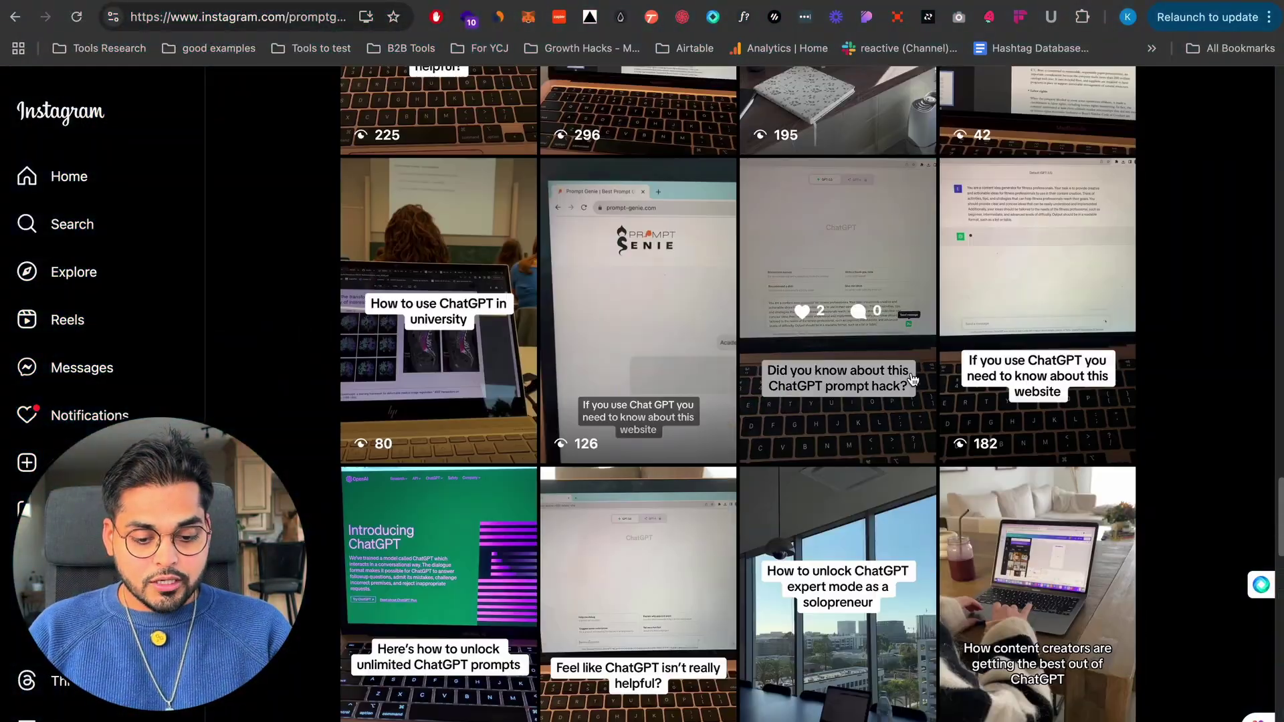
scroll(913, 380, down, 10)
scroll(847, 284, down, 8)
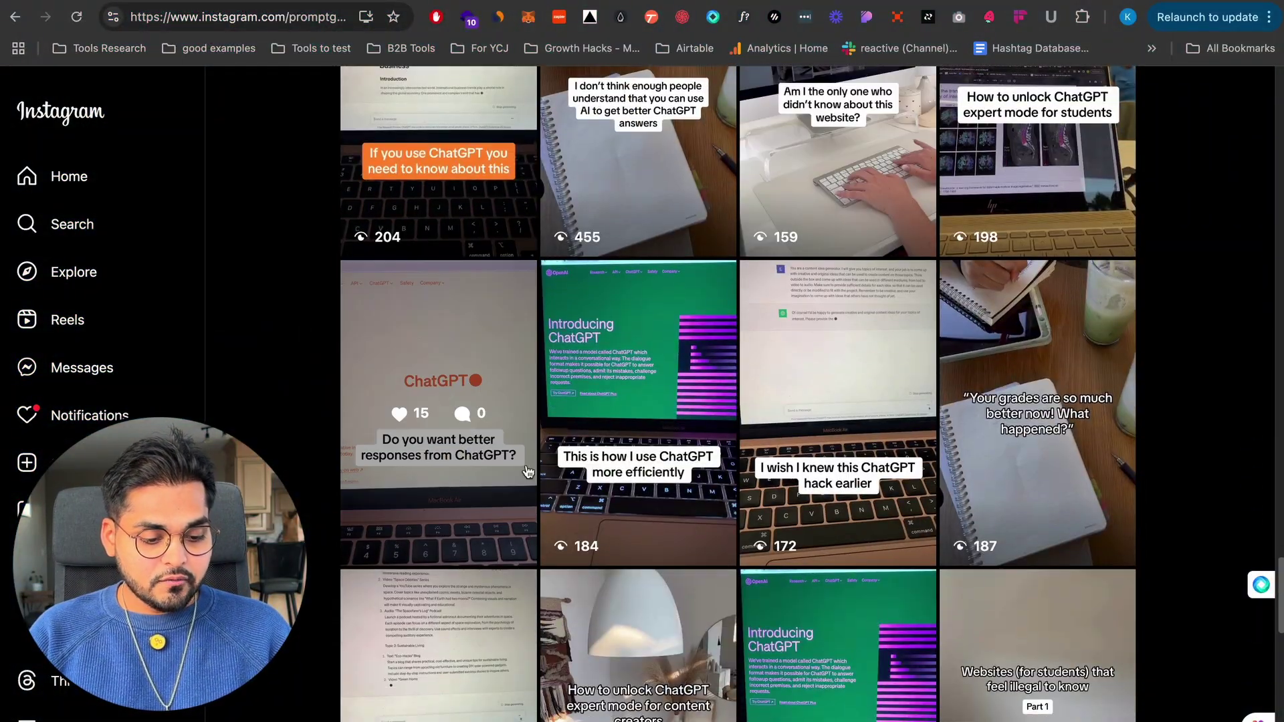
scroll(858, 417, down, 20)
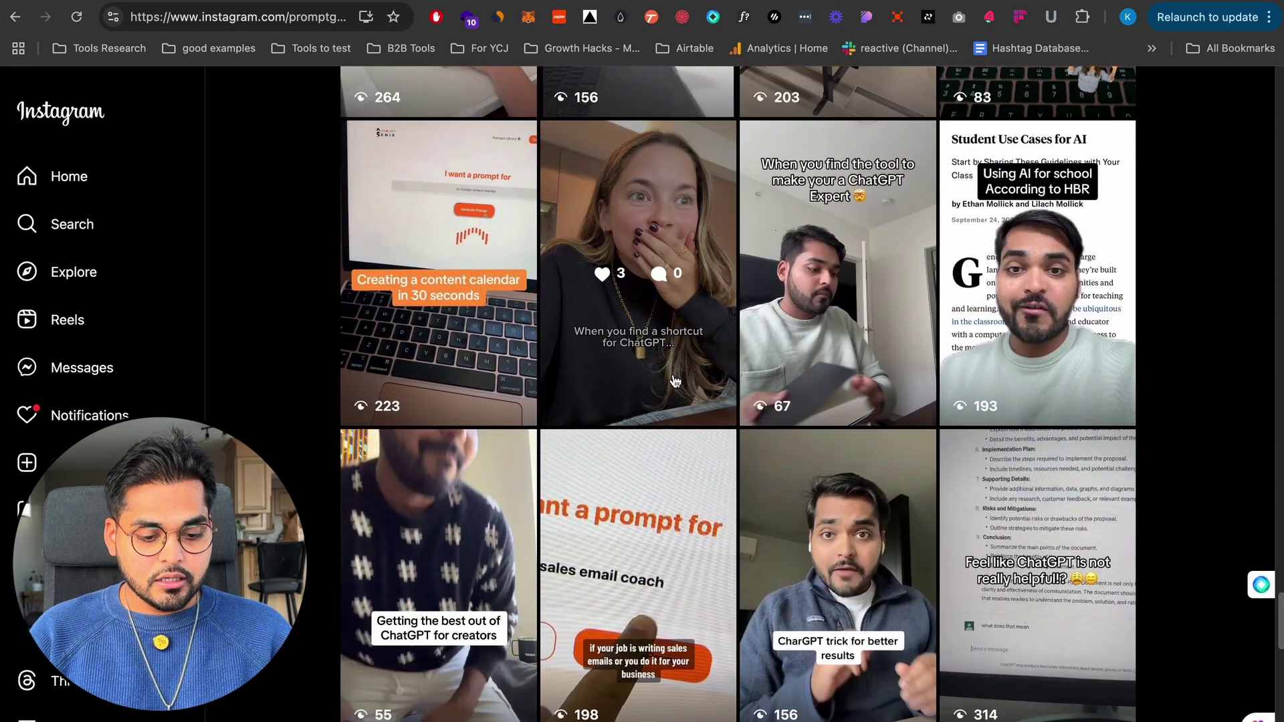
click(655, 376)
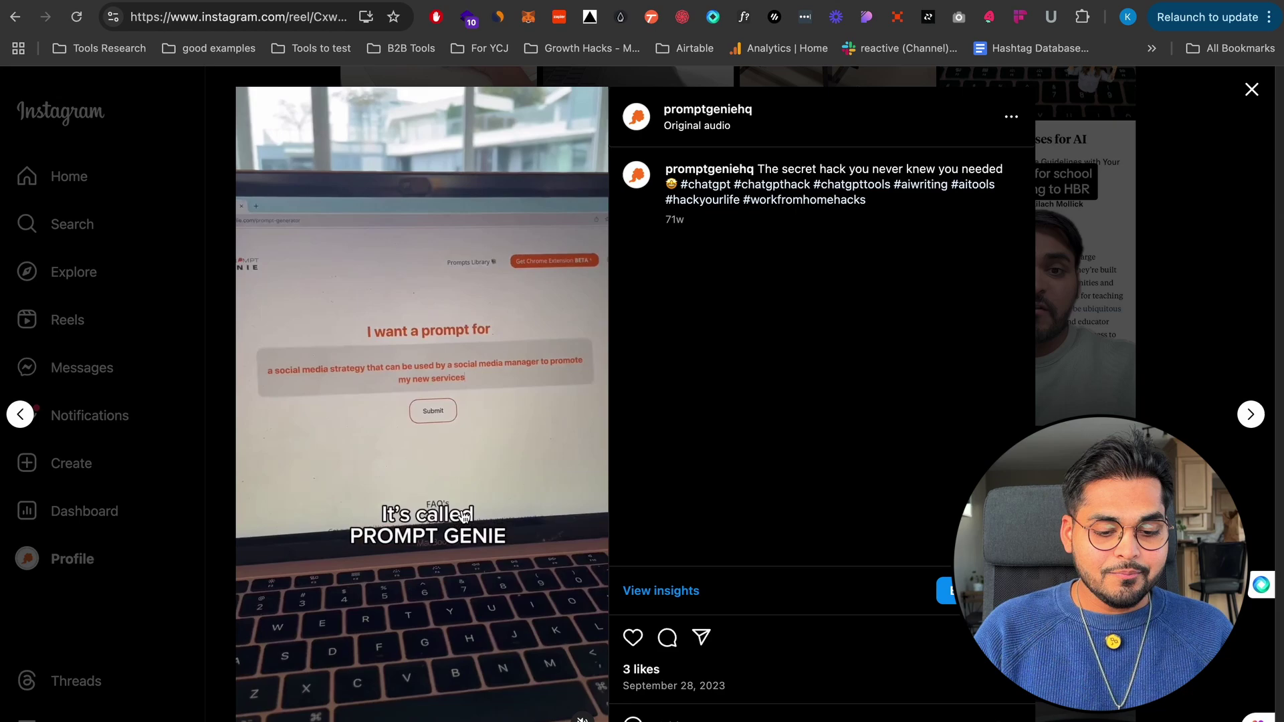
click(1160, 342)
scroll(1160, 342, down, 5)
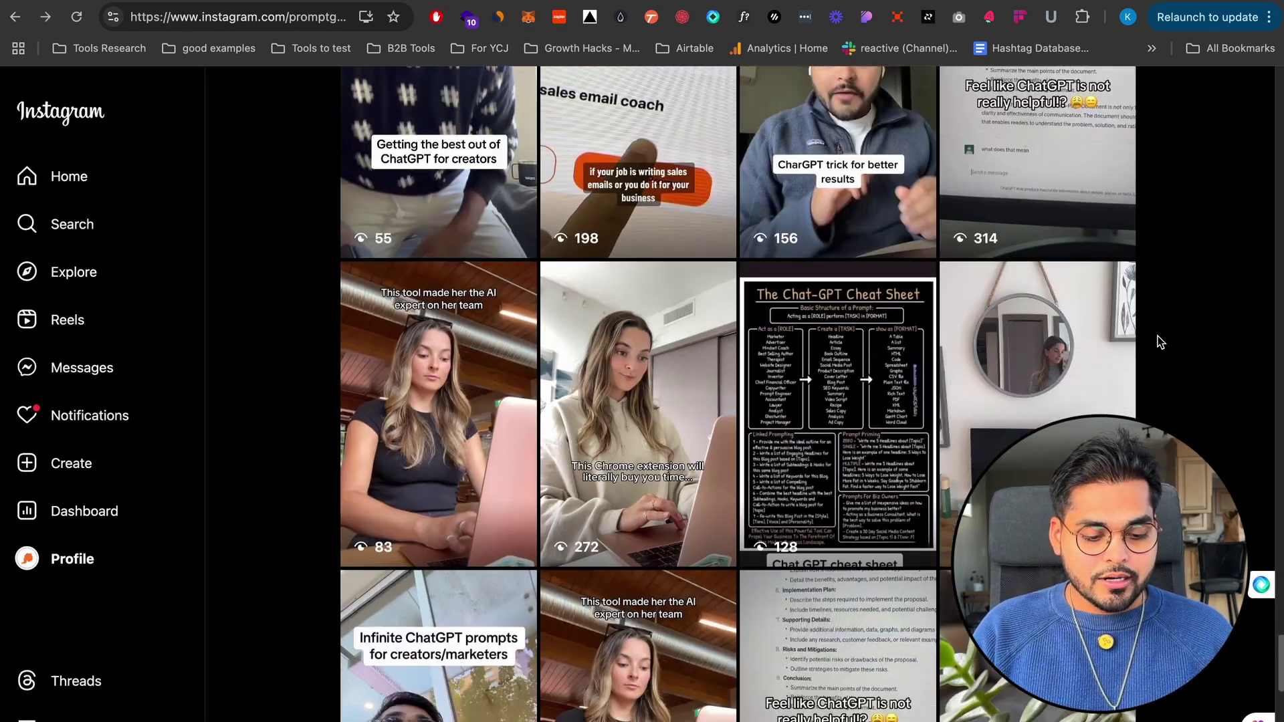
scroll(450, 339, up, 4)
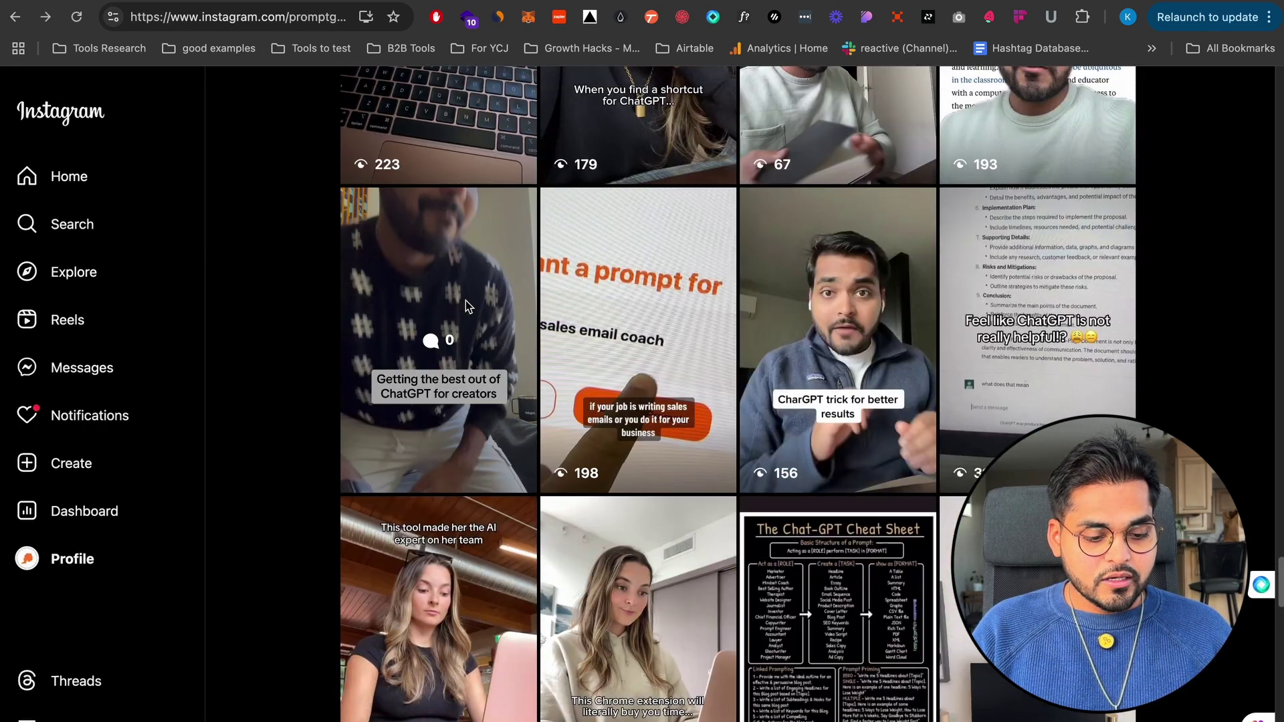
click(466, 307)
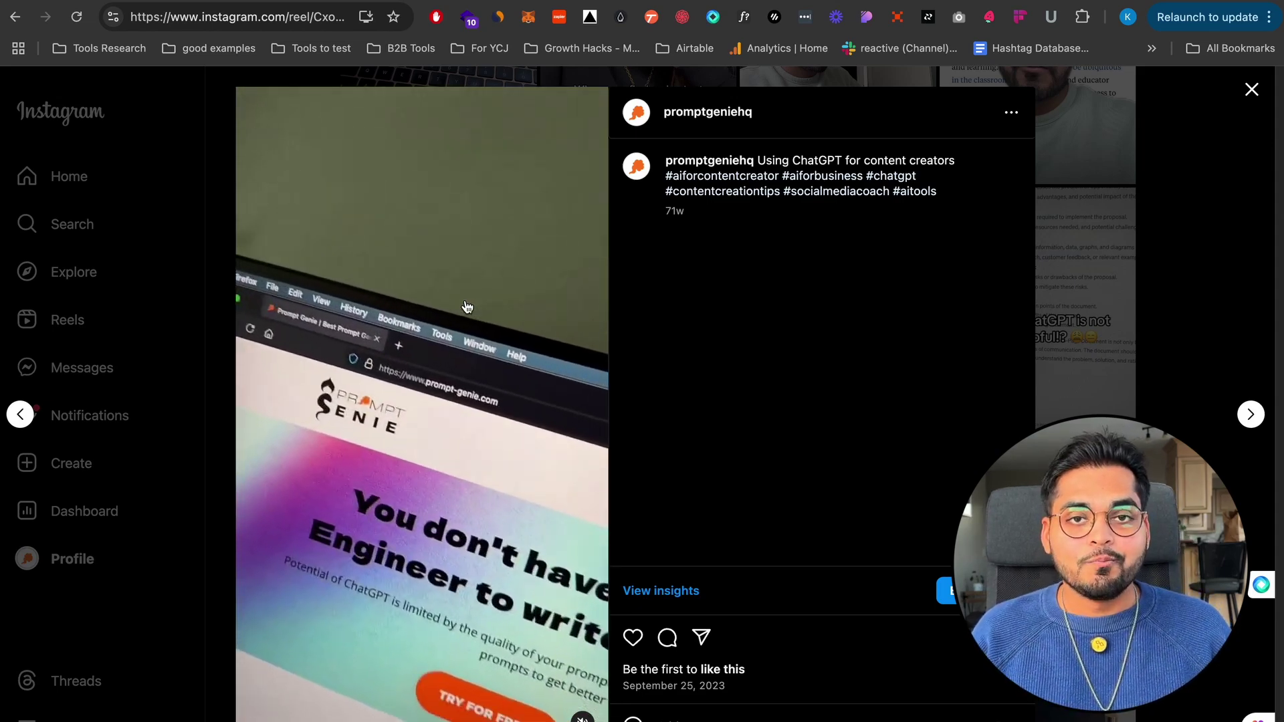
click(1160, 157)
- Scroll the Instagram profile and open the 'bro just unlocked chatgpt expert mode' reel
scroll(998, 365, up, 15)
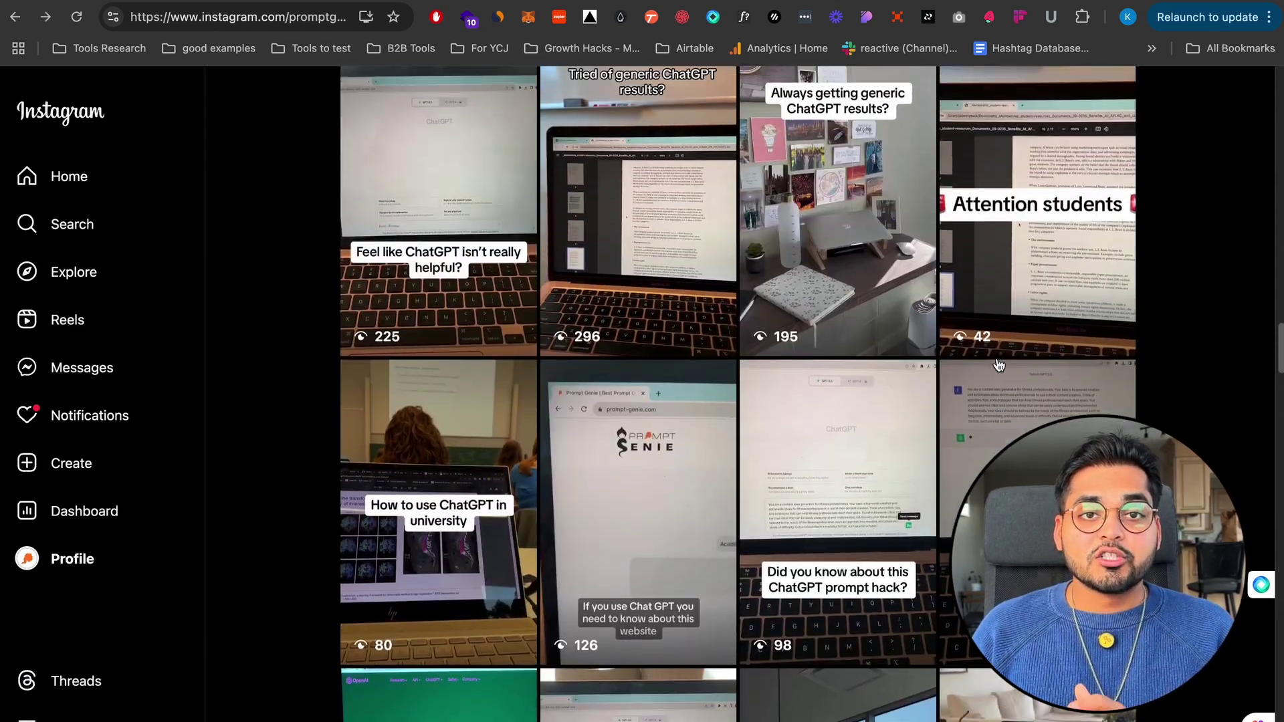
scroll(998, 364, up, 10)
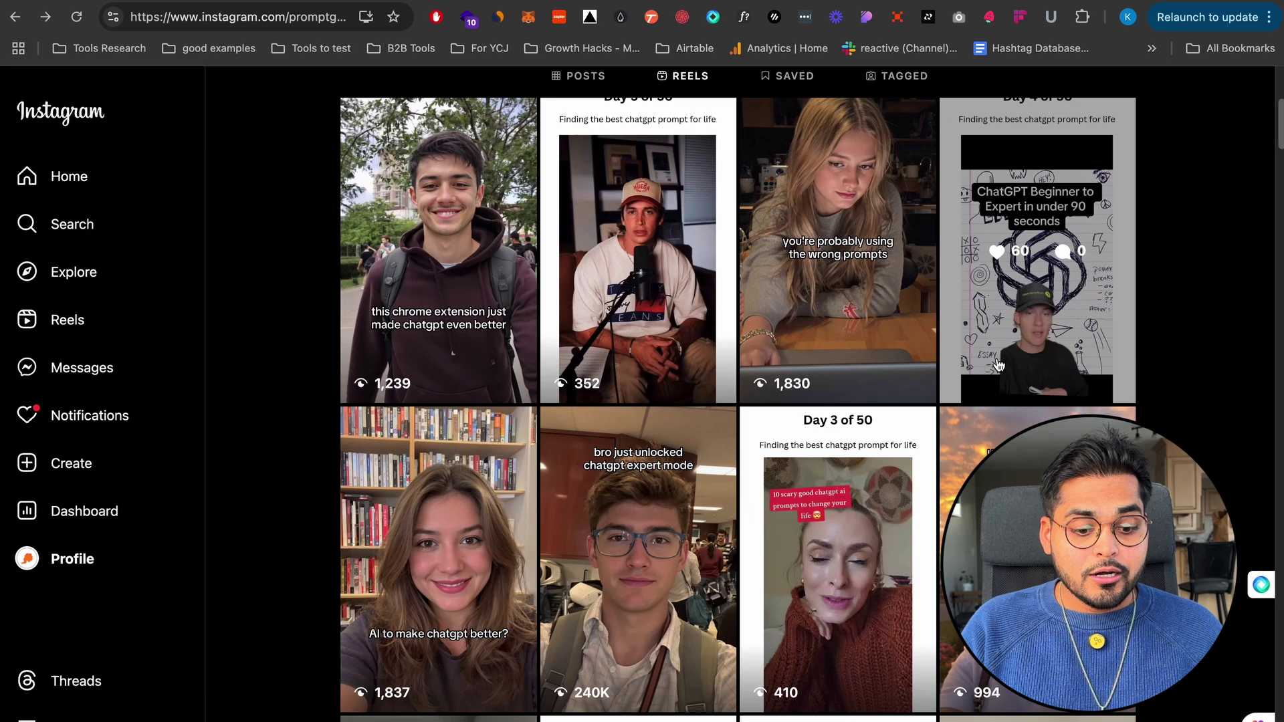
scroll(998, 364, down, 8)
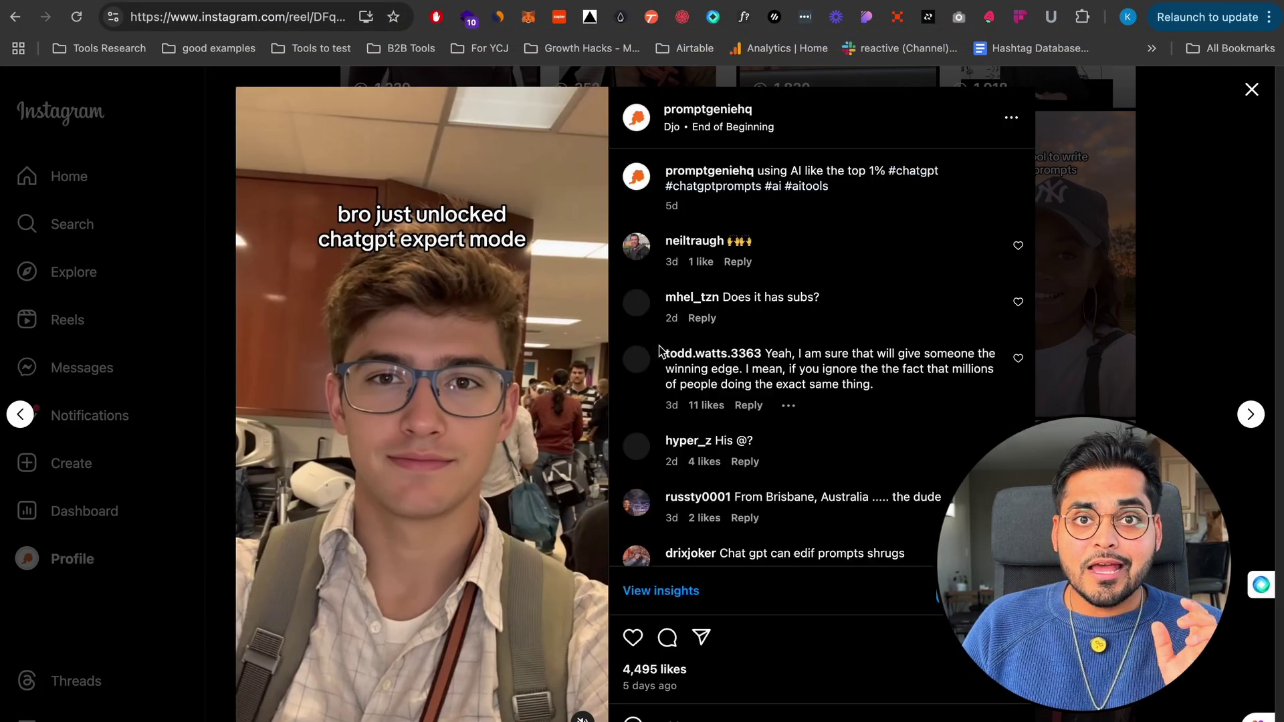
mouse_move(658, 351)
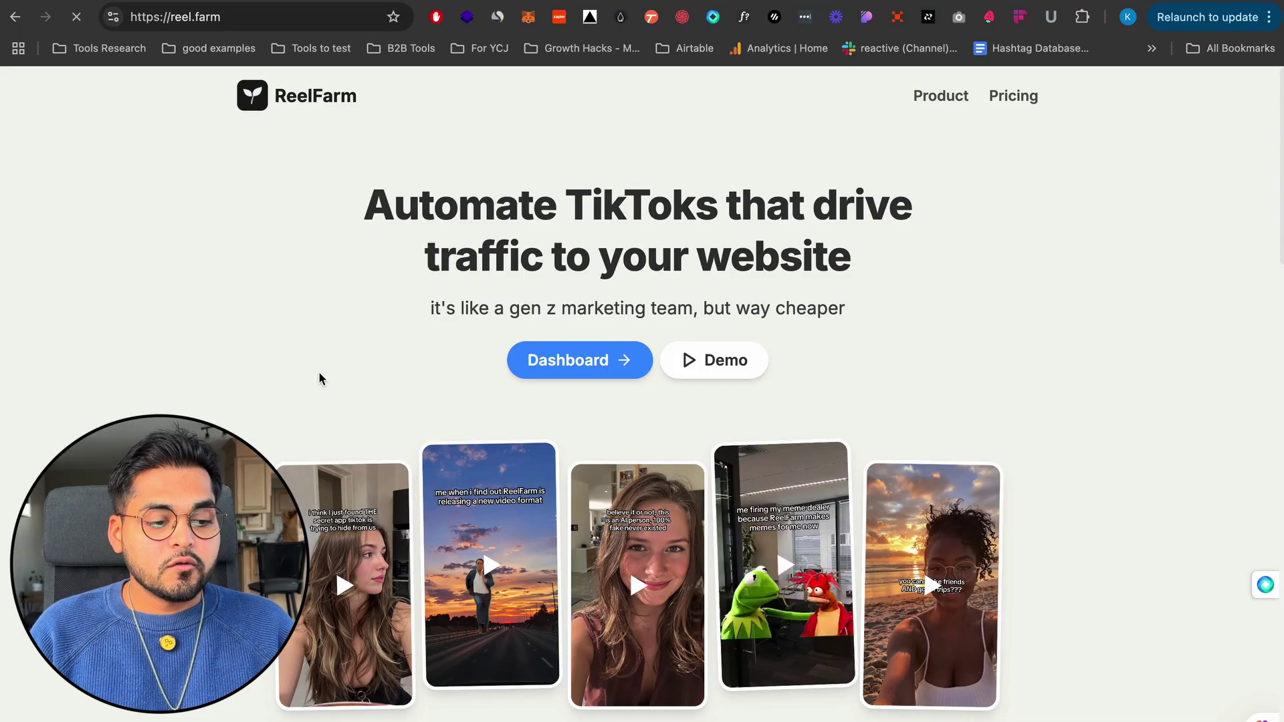
- Scroll through the reel.farm landing page to review the $19, $49 and $95 monthly plans
scroll(319, 373, down, 8)
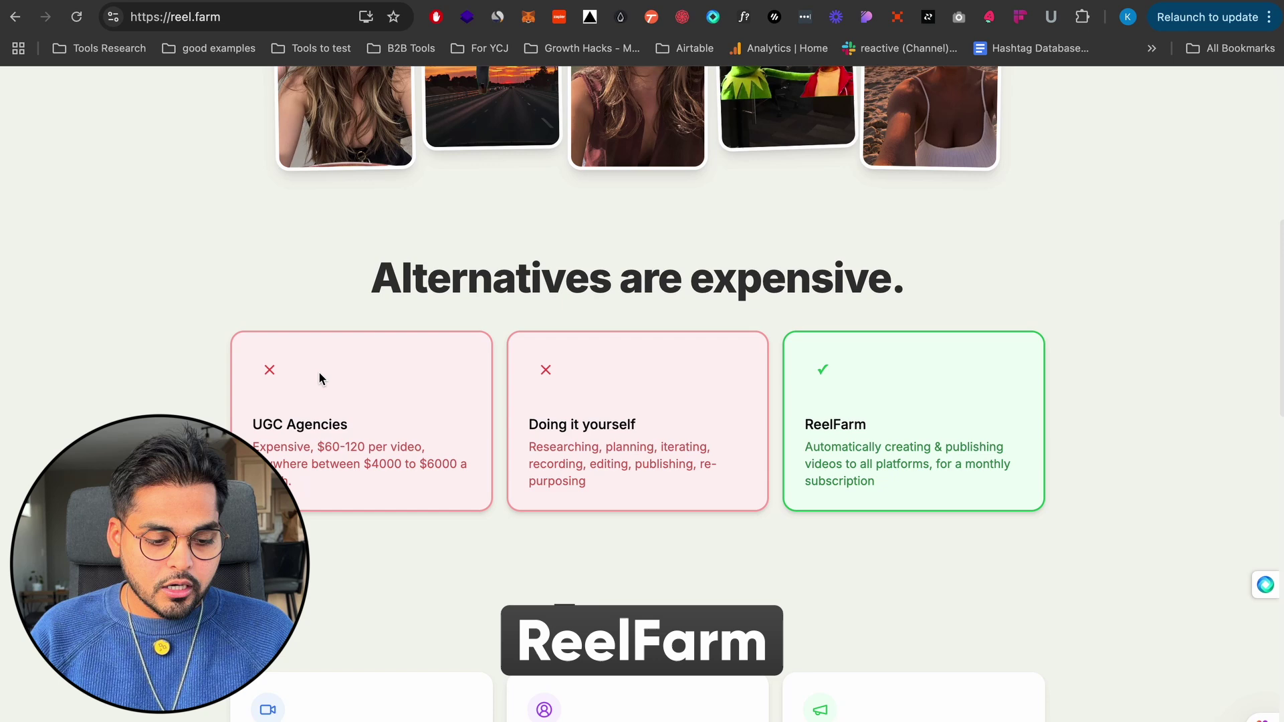
scroll(319, 378, down, 15)
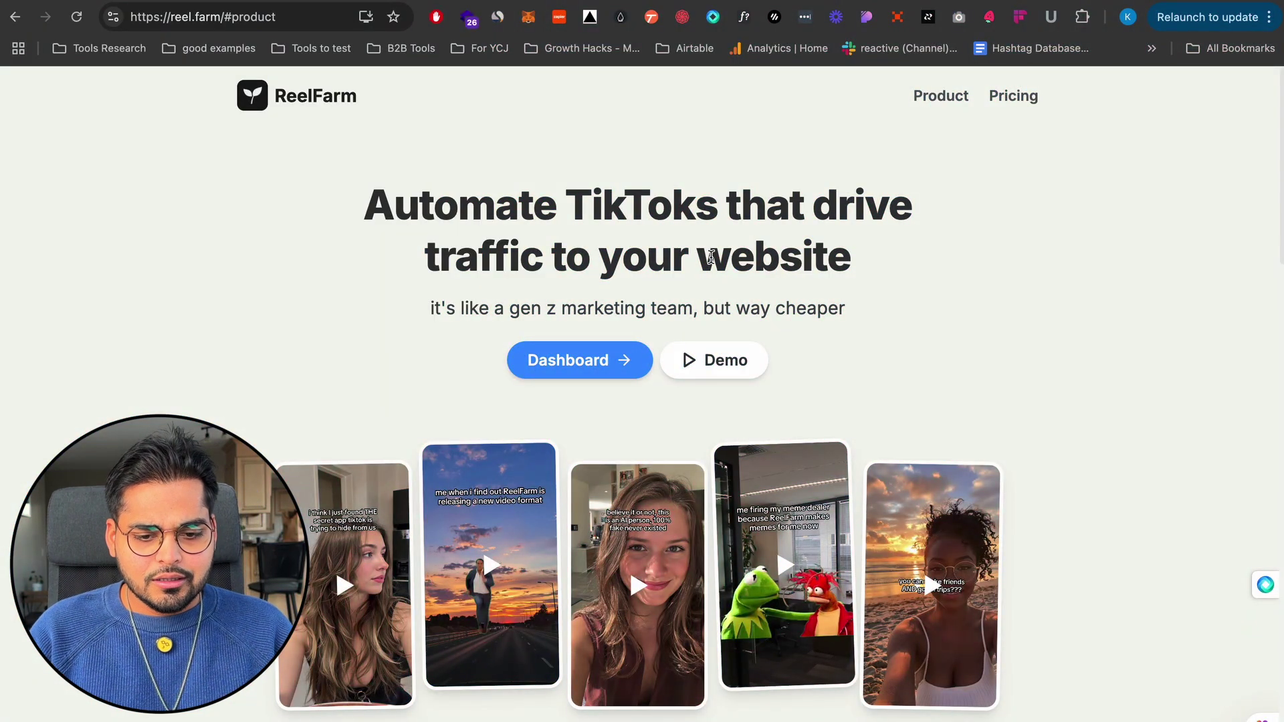
- Open the ReelFarm dashboard, look at the Greenscreen Meme creator, then open the UGC videos card
click(611, 360)
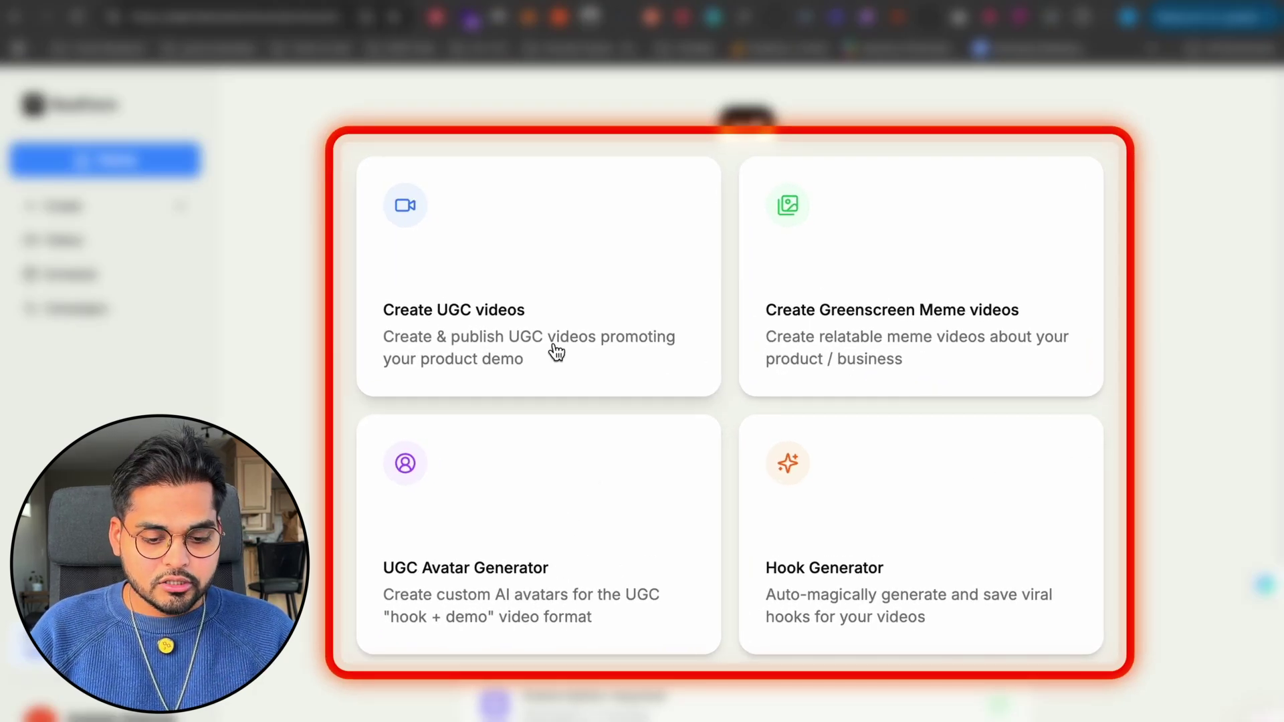
click(880, 367)
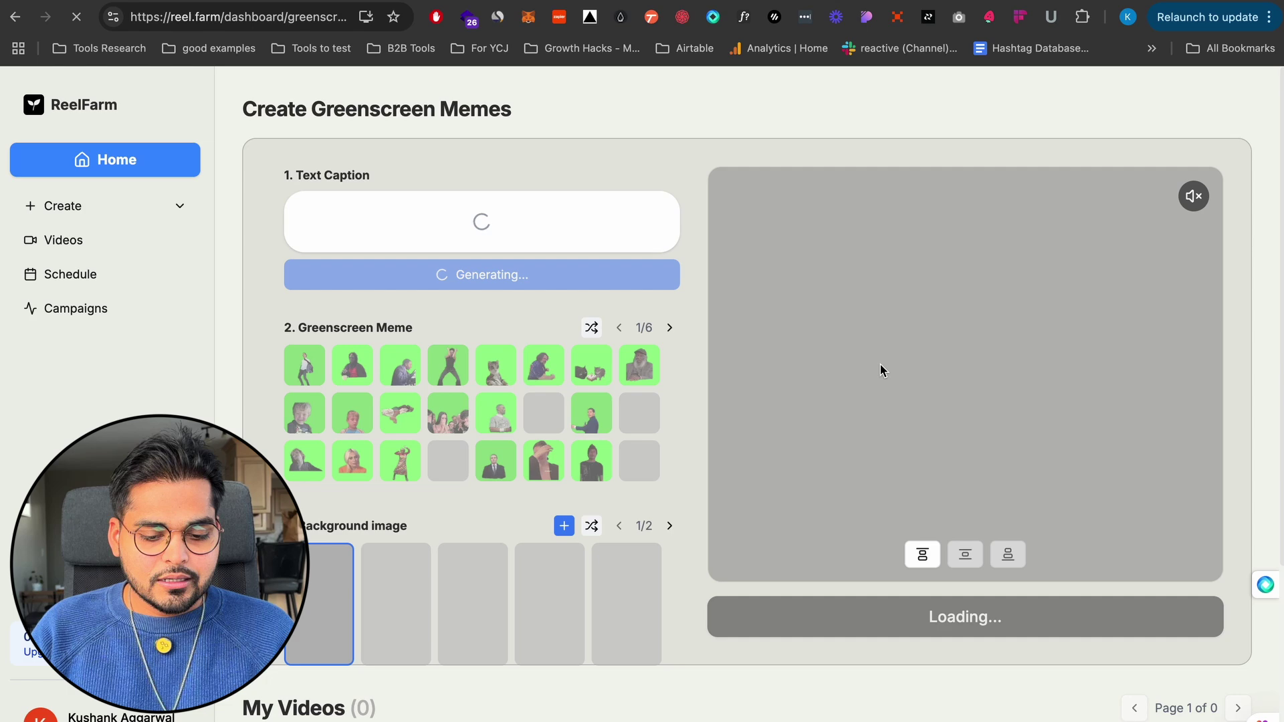
scroll(767, 394, down, 3)
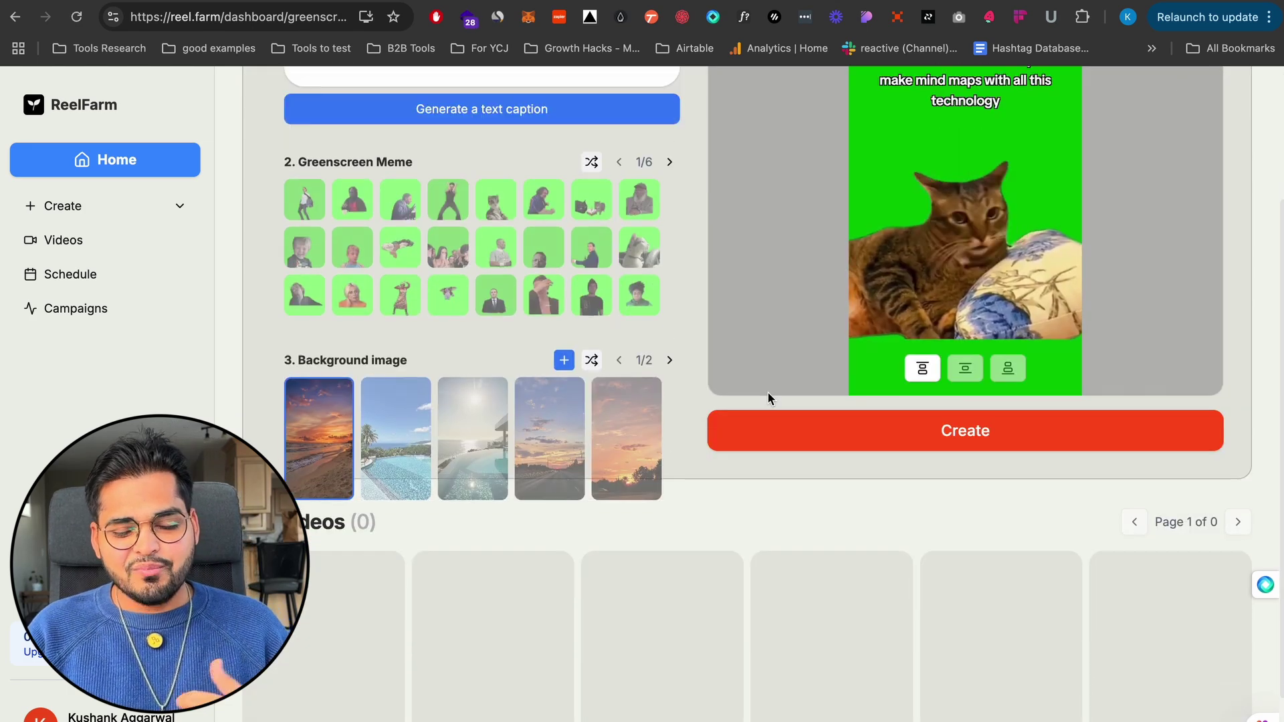
scroll(768, 395, up, 3)
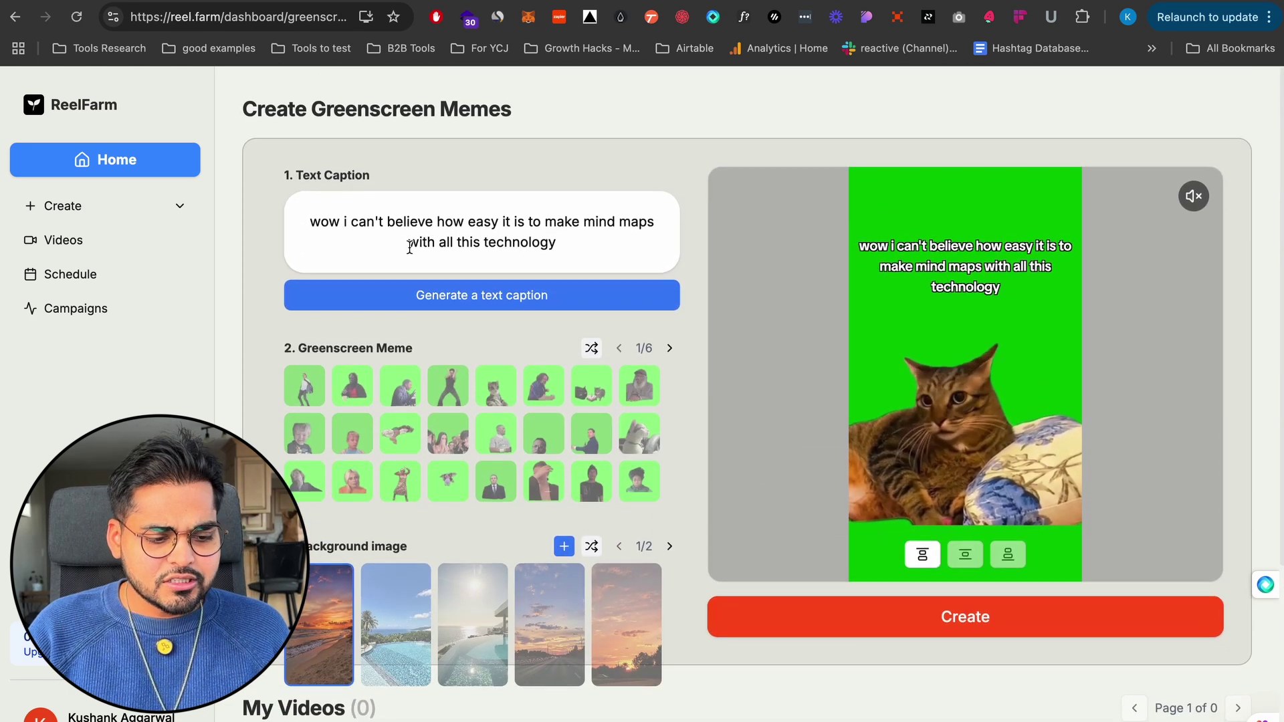
scroll(409, 247, left, 5)
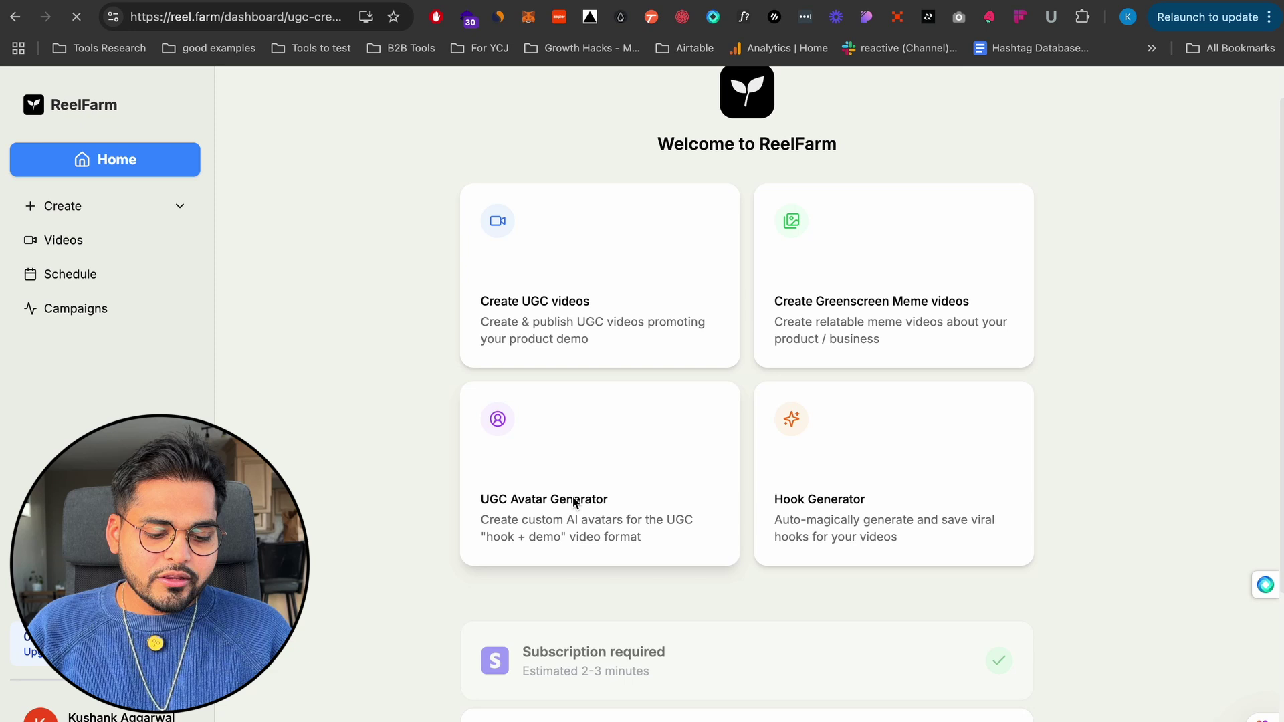
click(577, 502)
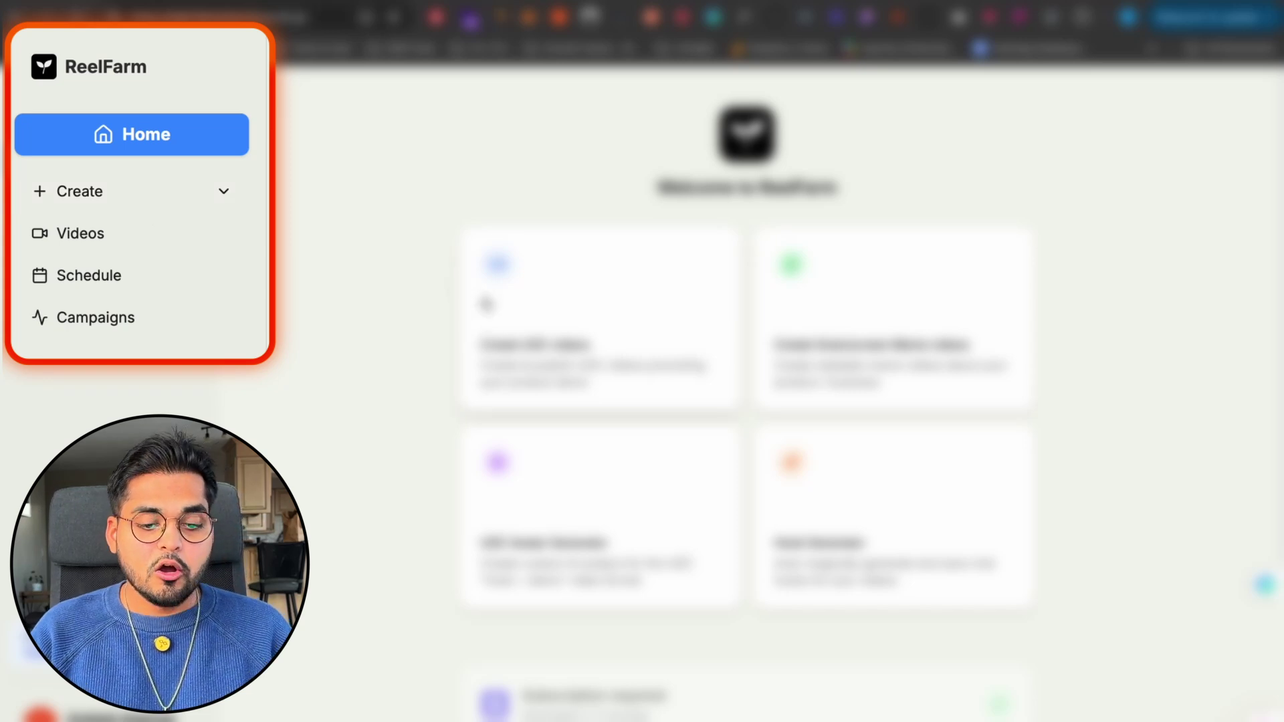
click(486, 305)
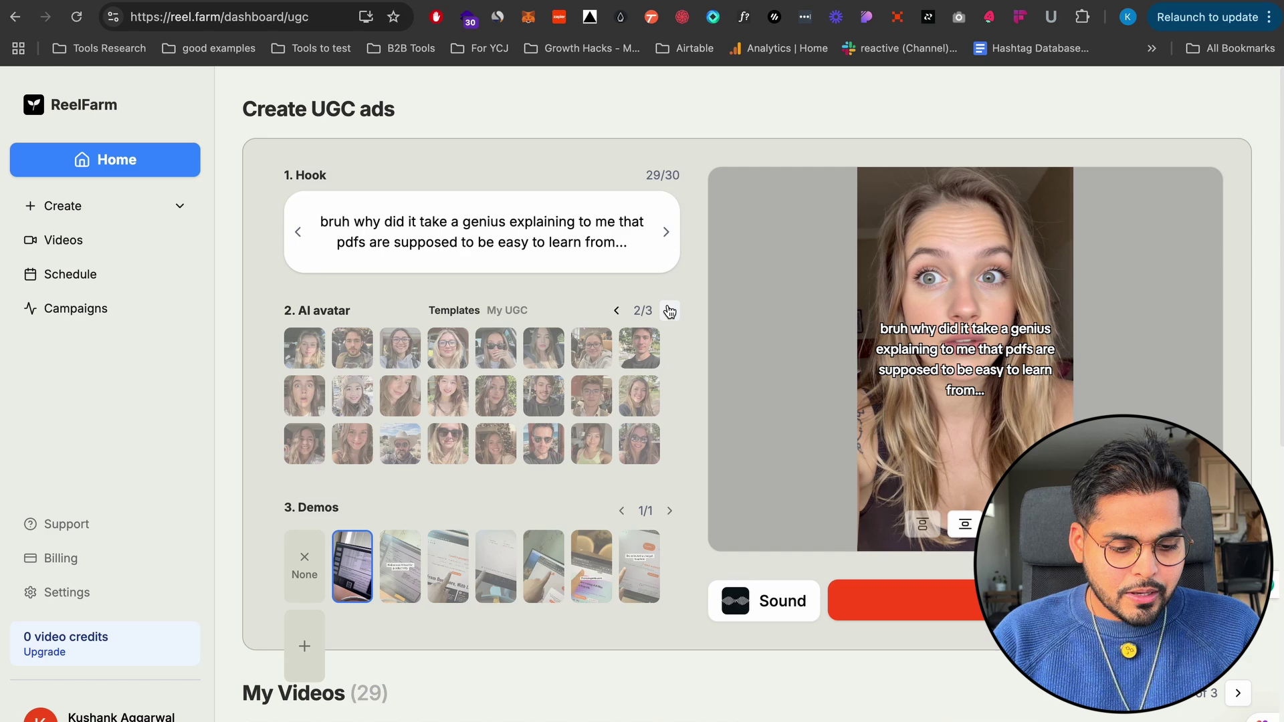
- Pick the male avatar from avatar page 3/3 and set the background music to end of beginning
click(669, 311)
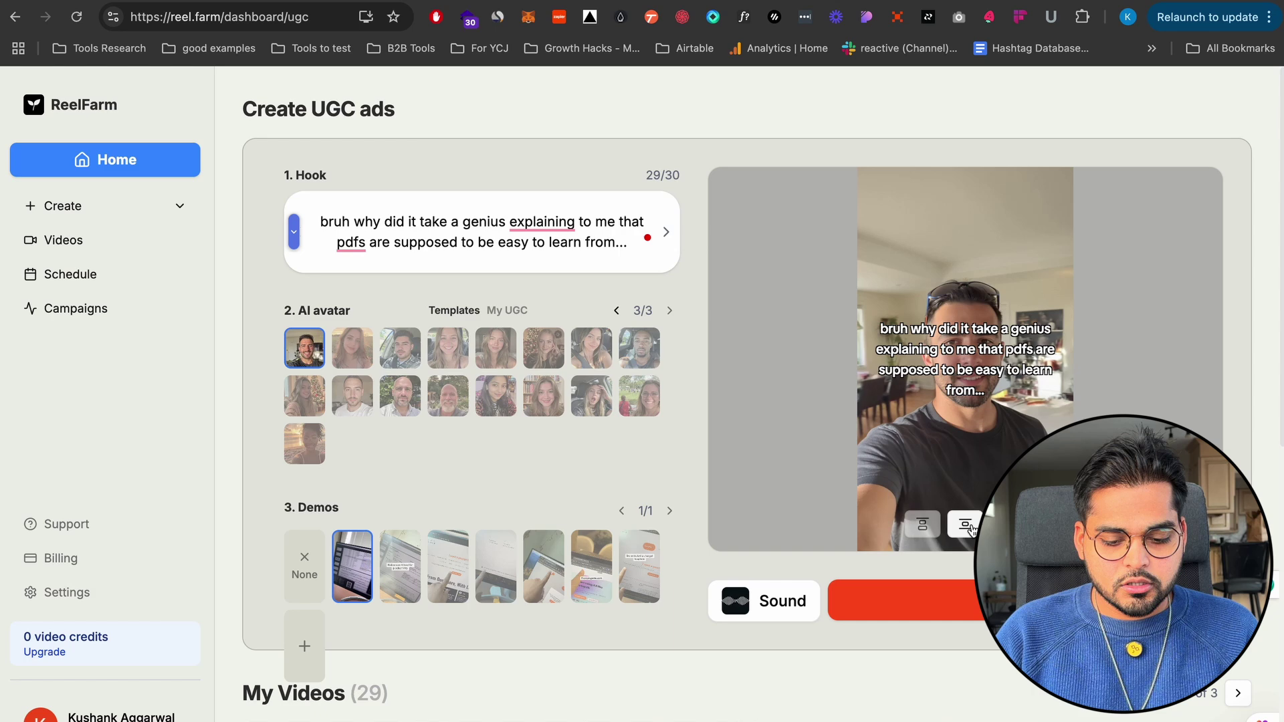
scroll(435, 554, down, 1)
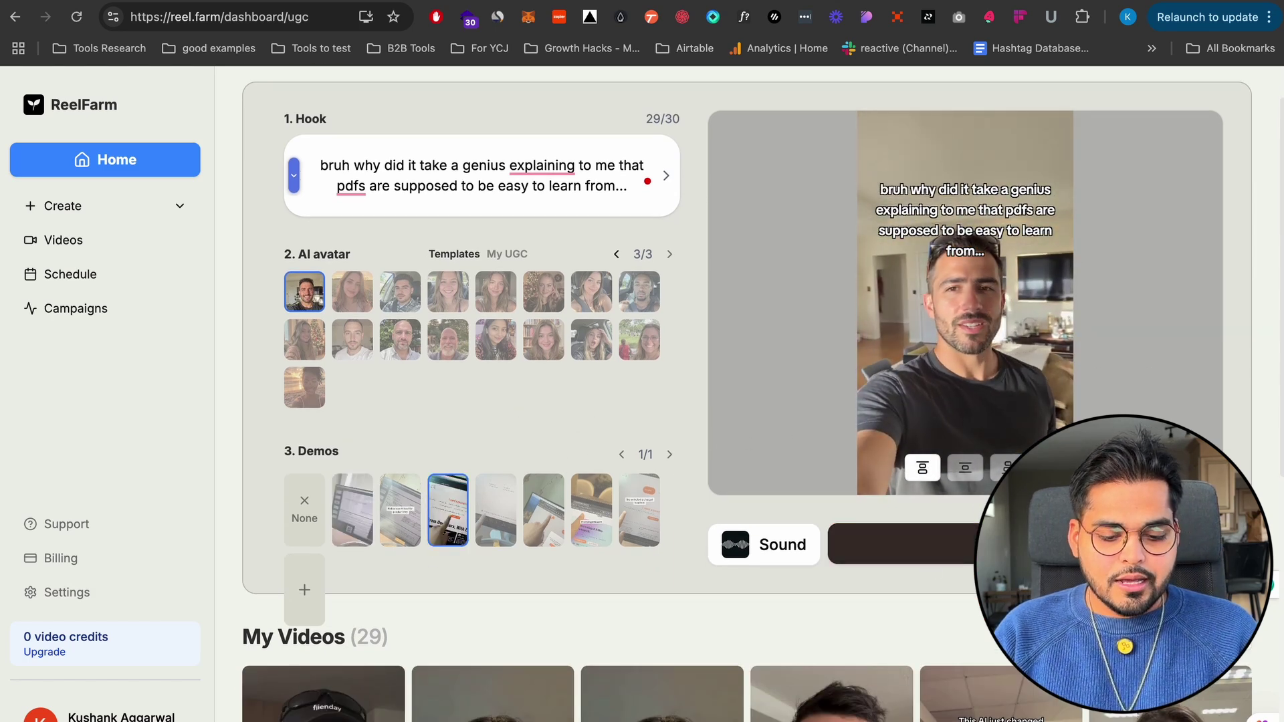
click(782, 557)
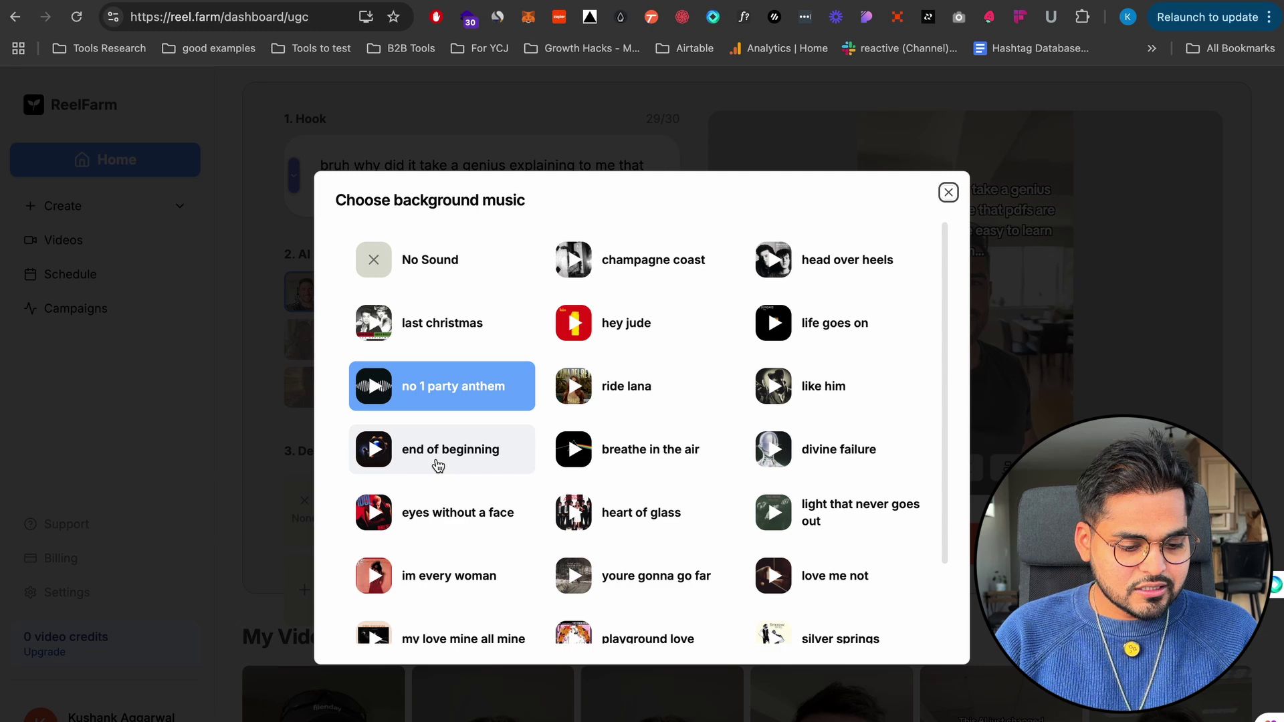
click(452, 456)
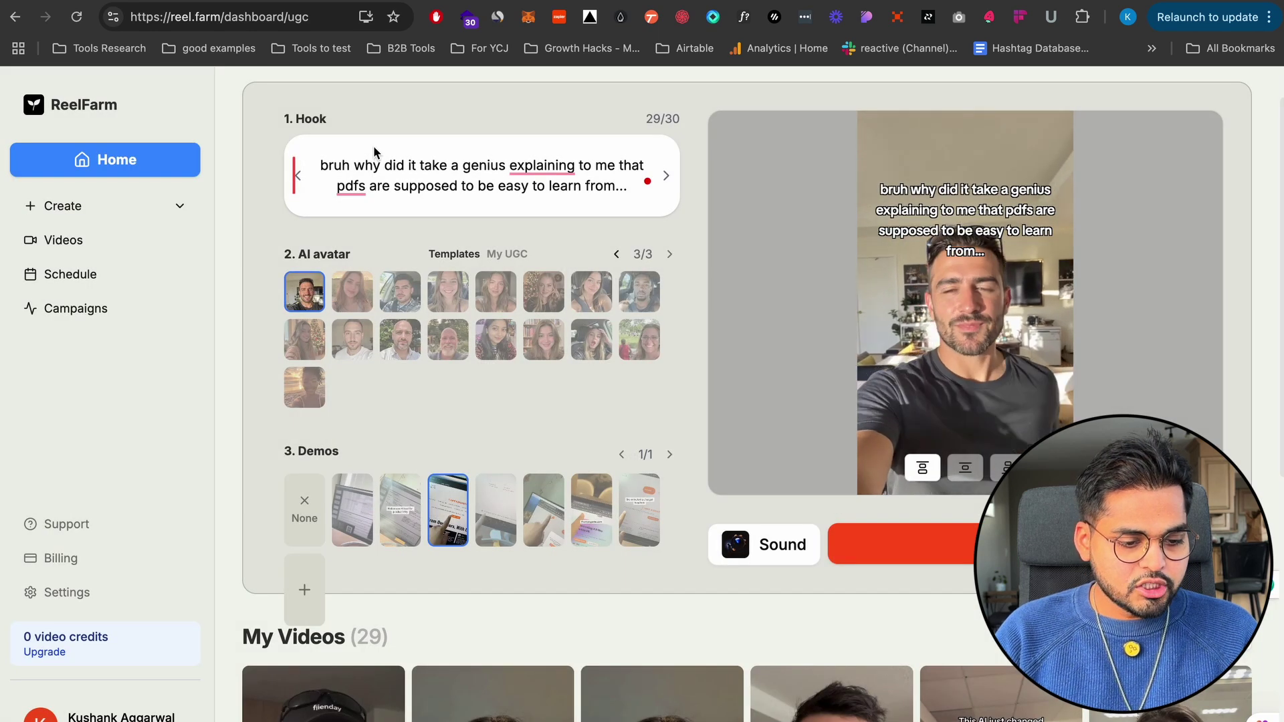
- Replace the hook with 'POV you just found the best chatgpt prompts hack'
key(ctrl+a)
text(POV you)
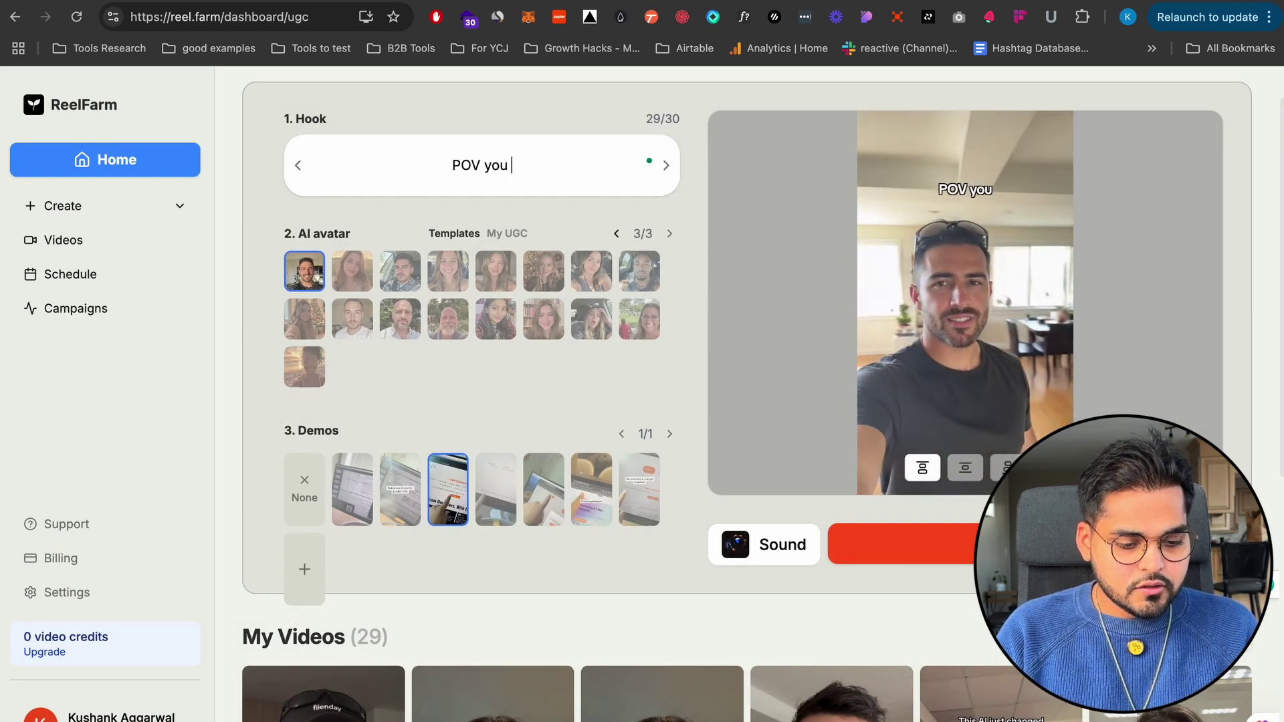
text( just found the best )
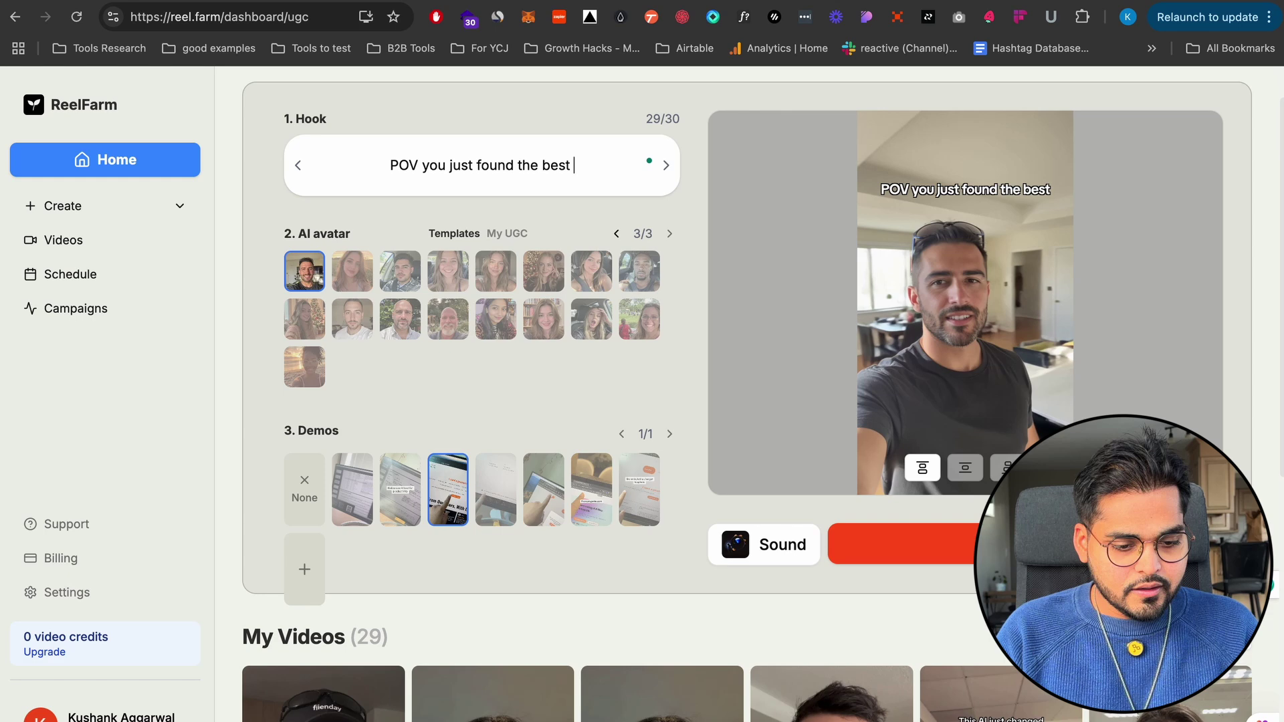
text(chatgpt prompts hack)
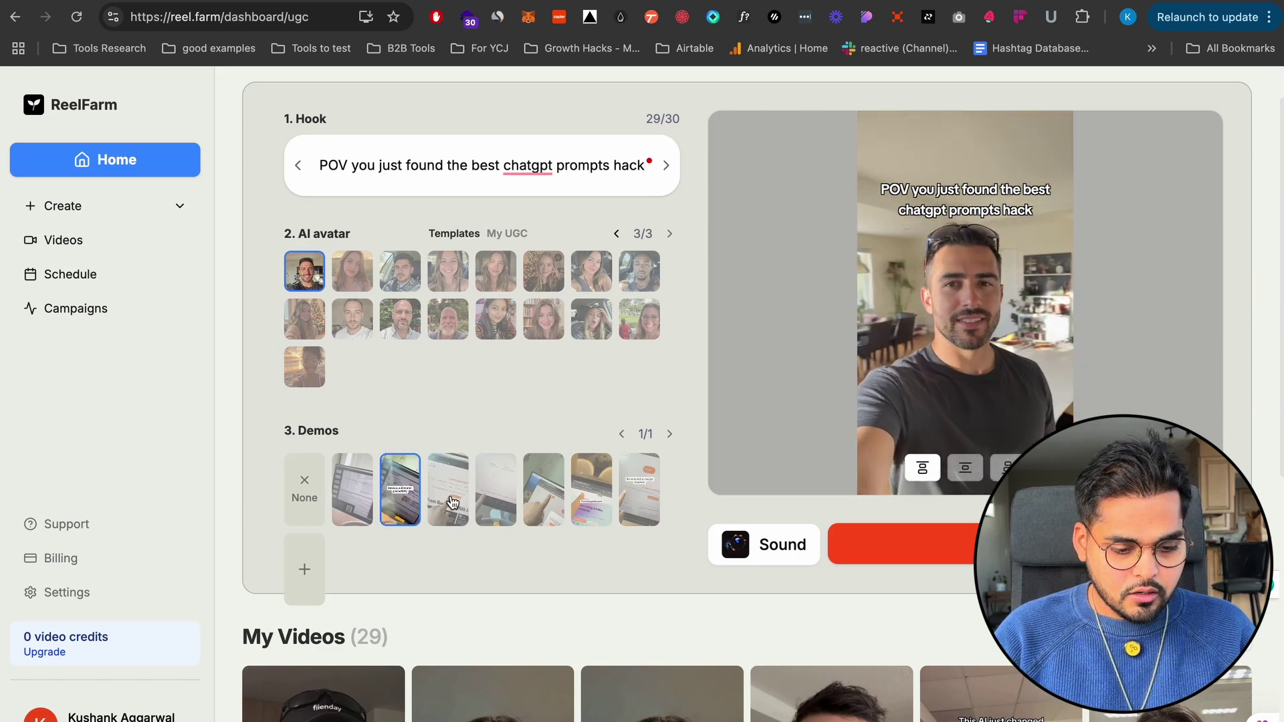
scroll(667, 436, down, 3)
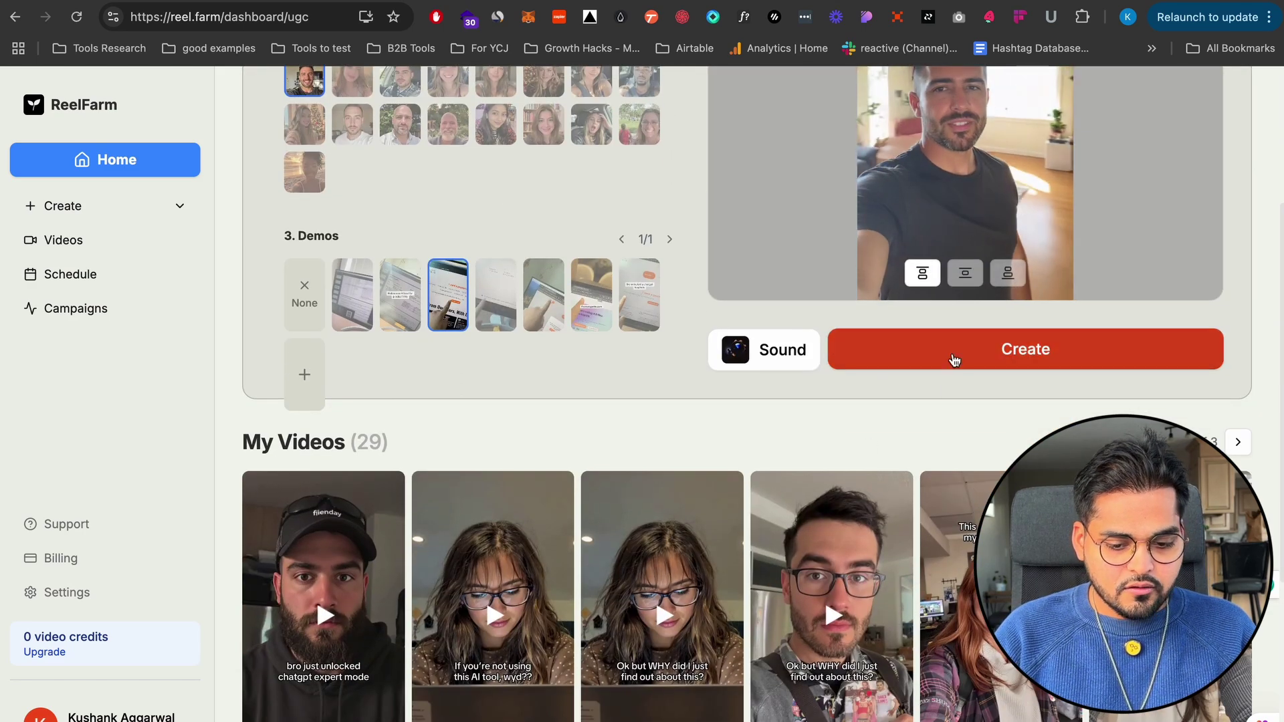
- Create the UGC video and save the finished ad as an 18.9 MB mp4
click(954, 355)
scroll(695, 281, down, 5)
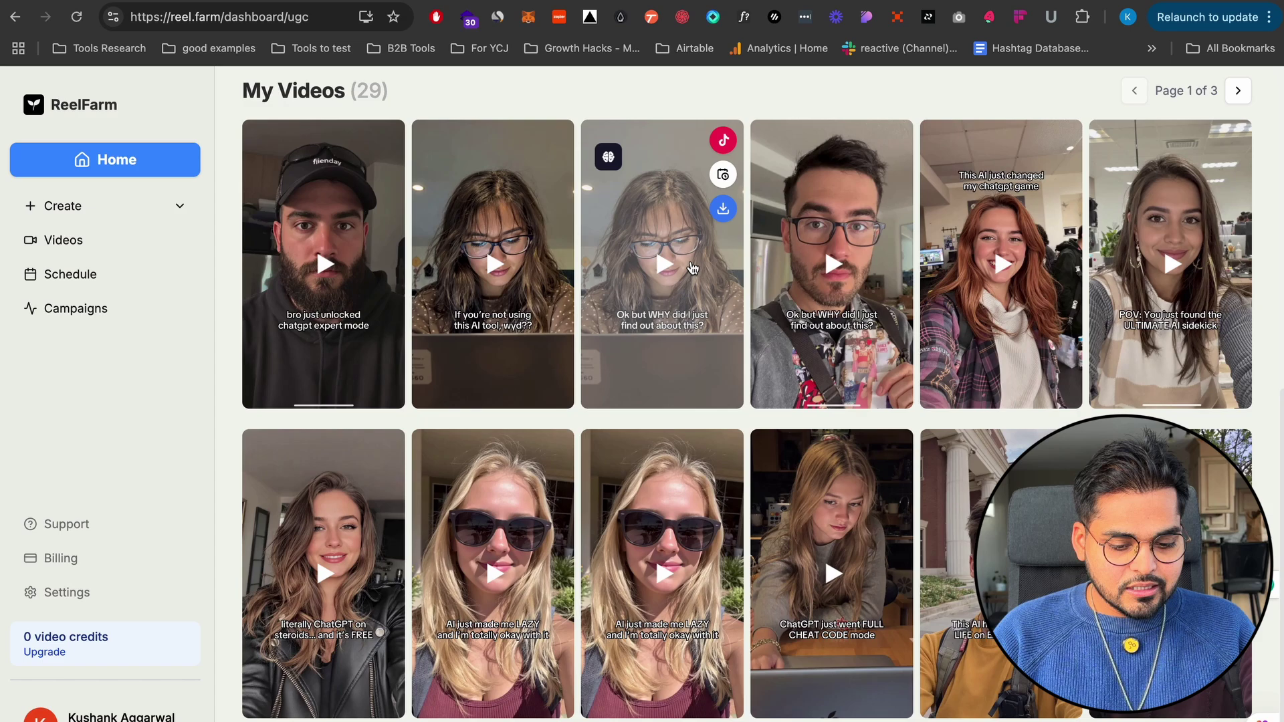
scroll(692, 267, up, 5)
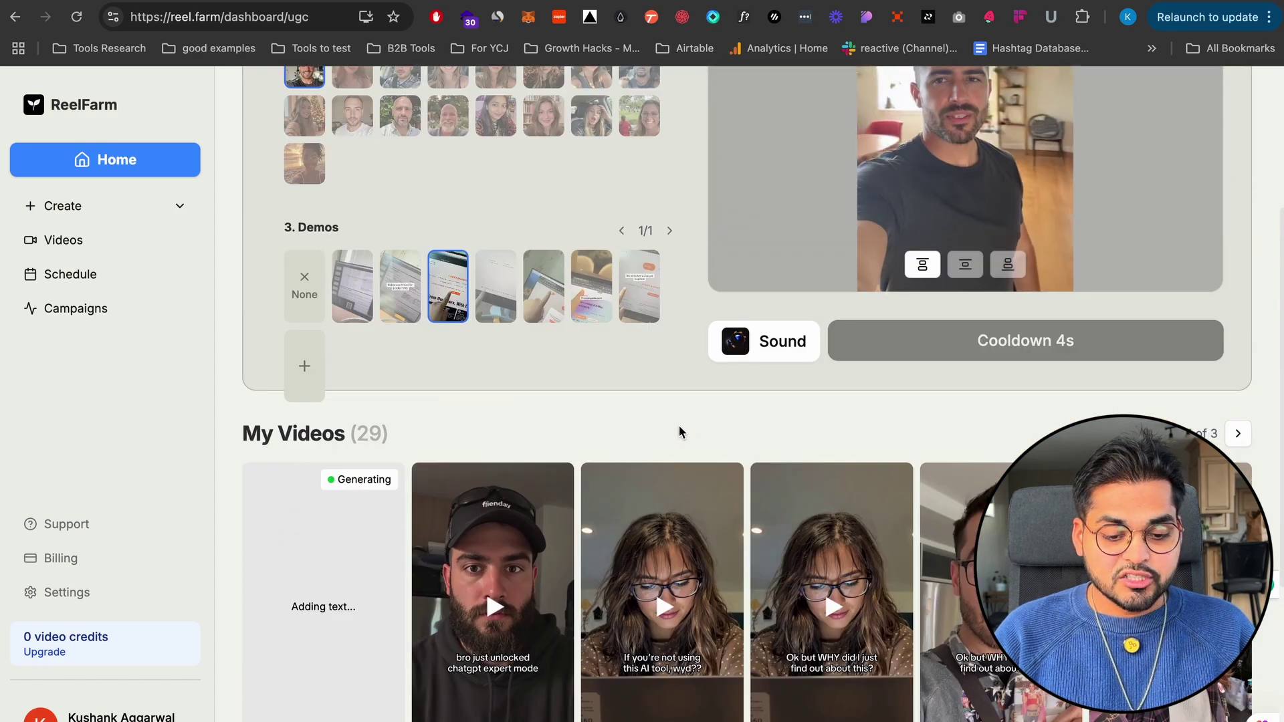
scroll(568, 421, up, 1)
scroll(567, 421, down, 3)
click(385, 439)
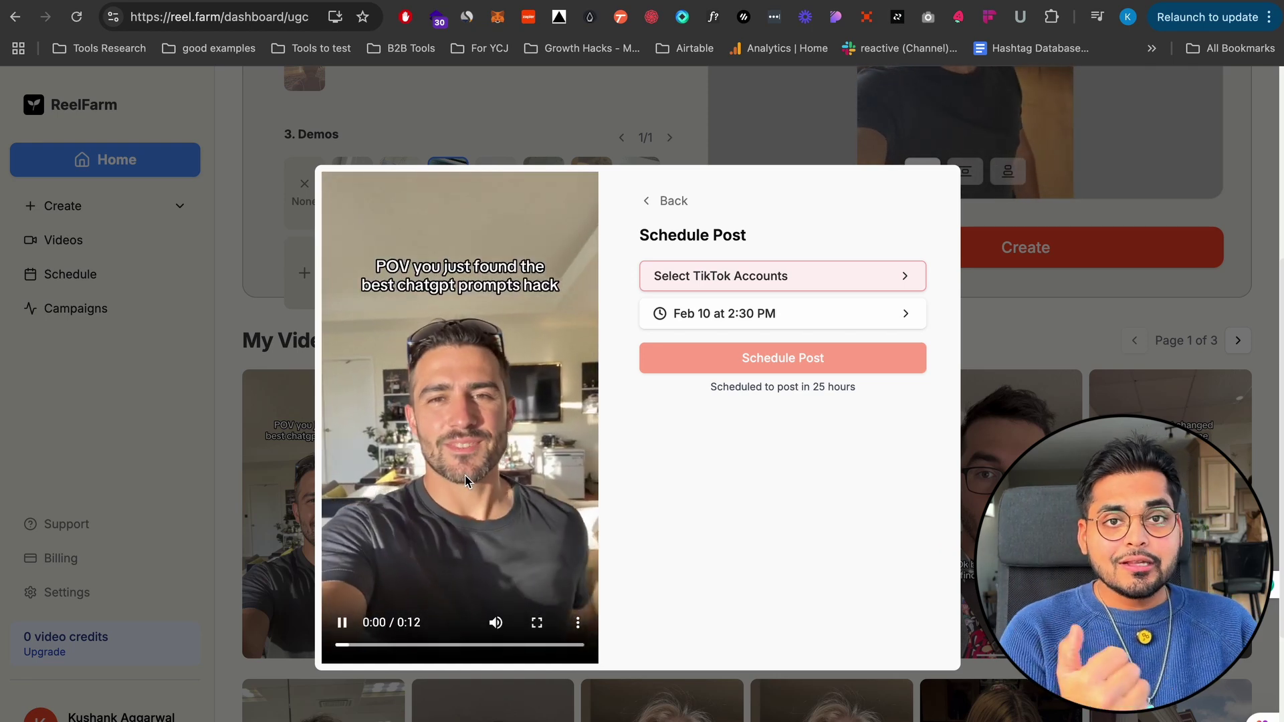
click(465, 476)
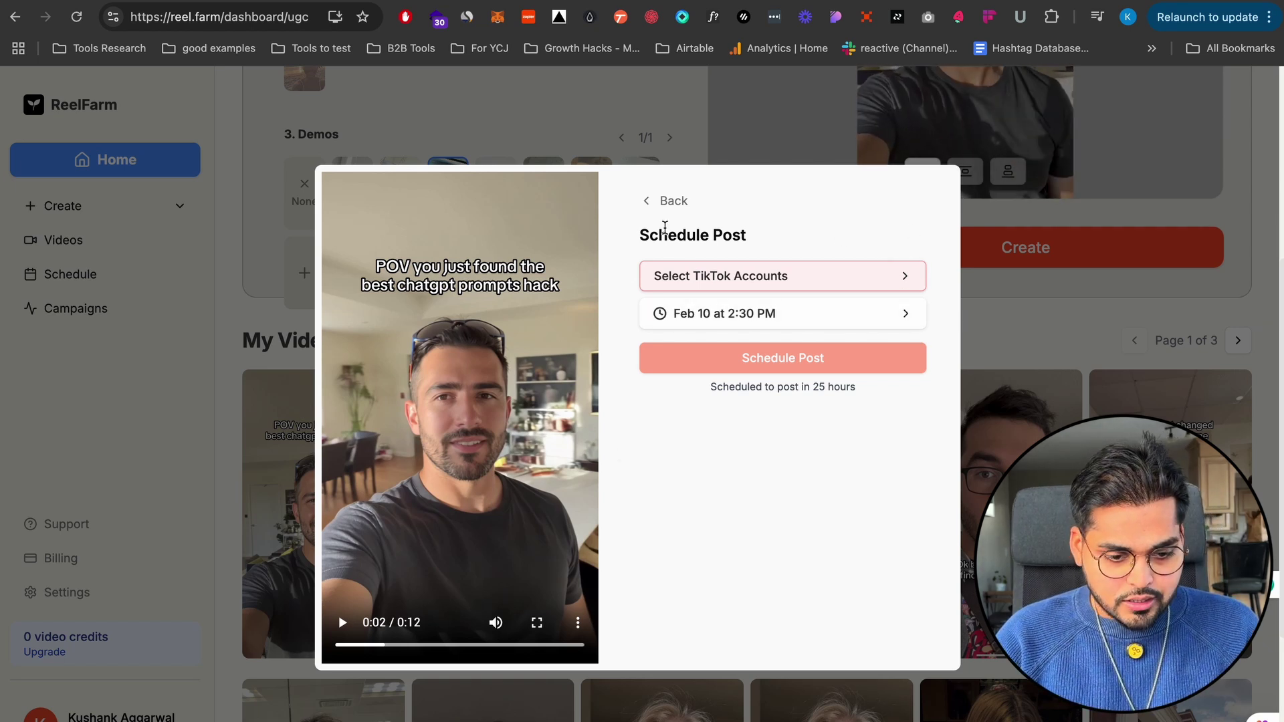
click(661, 206)
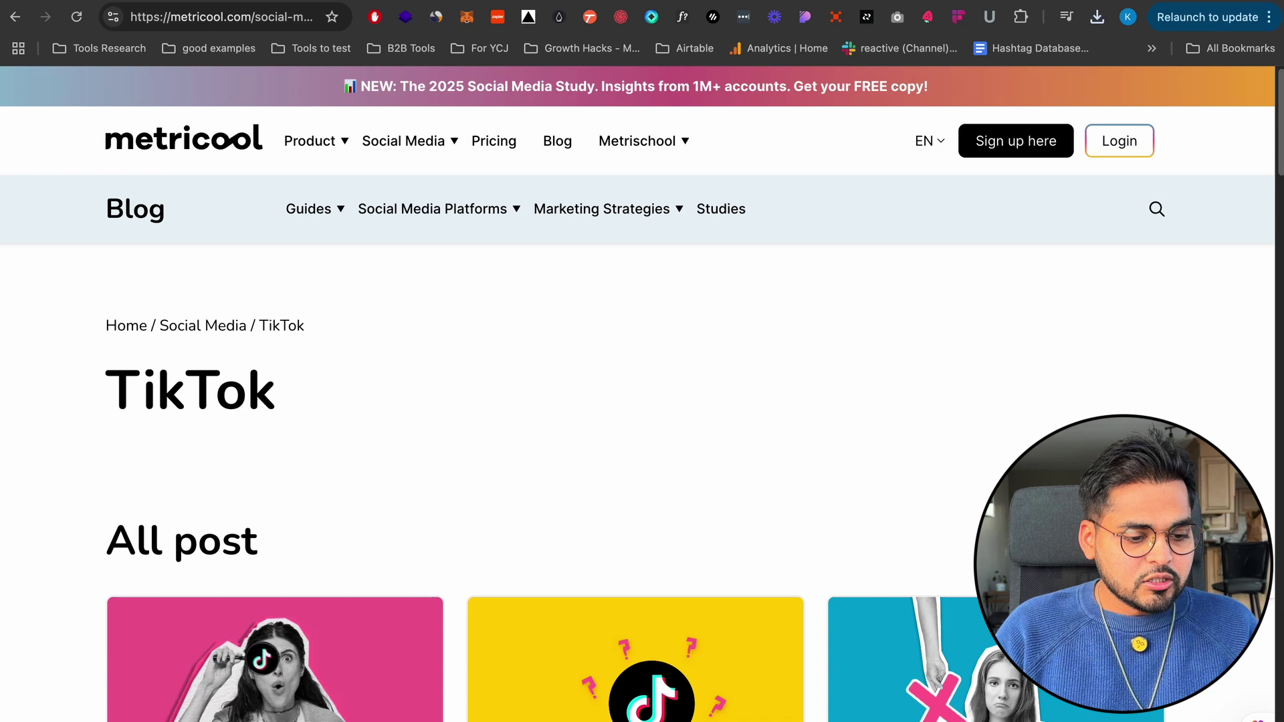
- Log in to Metricool, start a new post from the Planning calendar and show the media options
click(1132, 140)
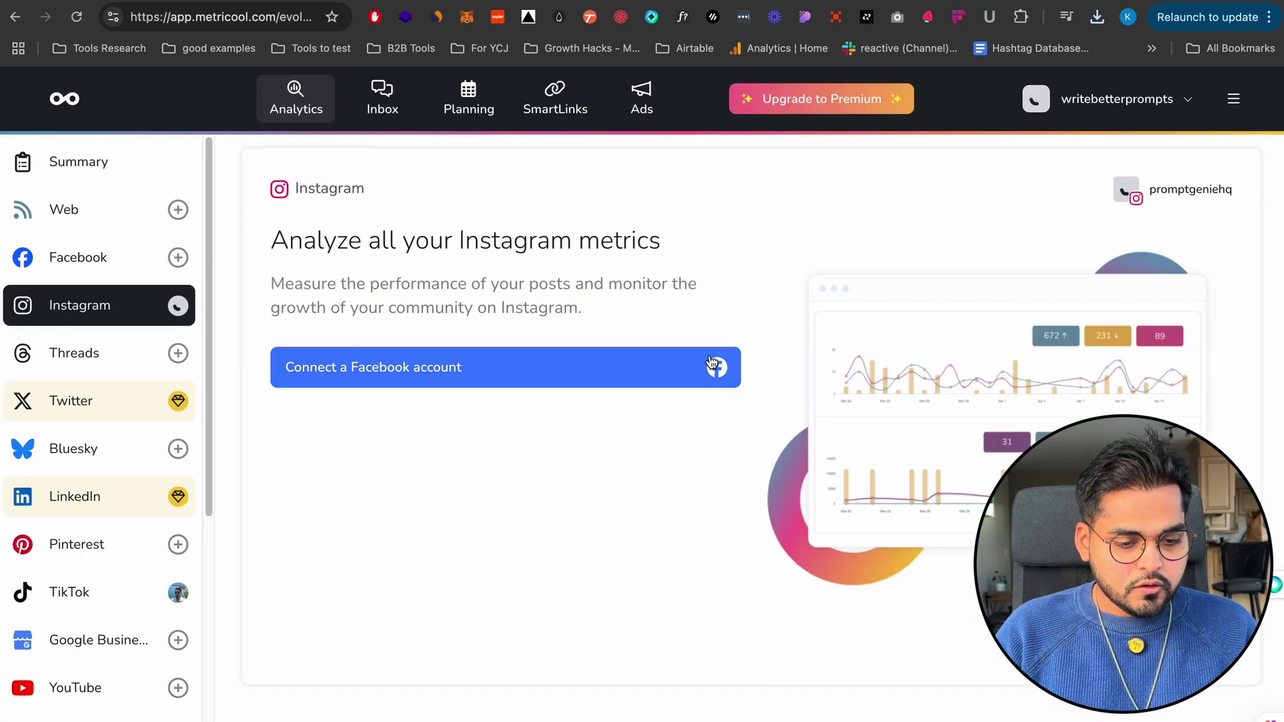
click(468, 100)
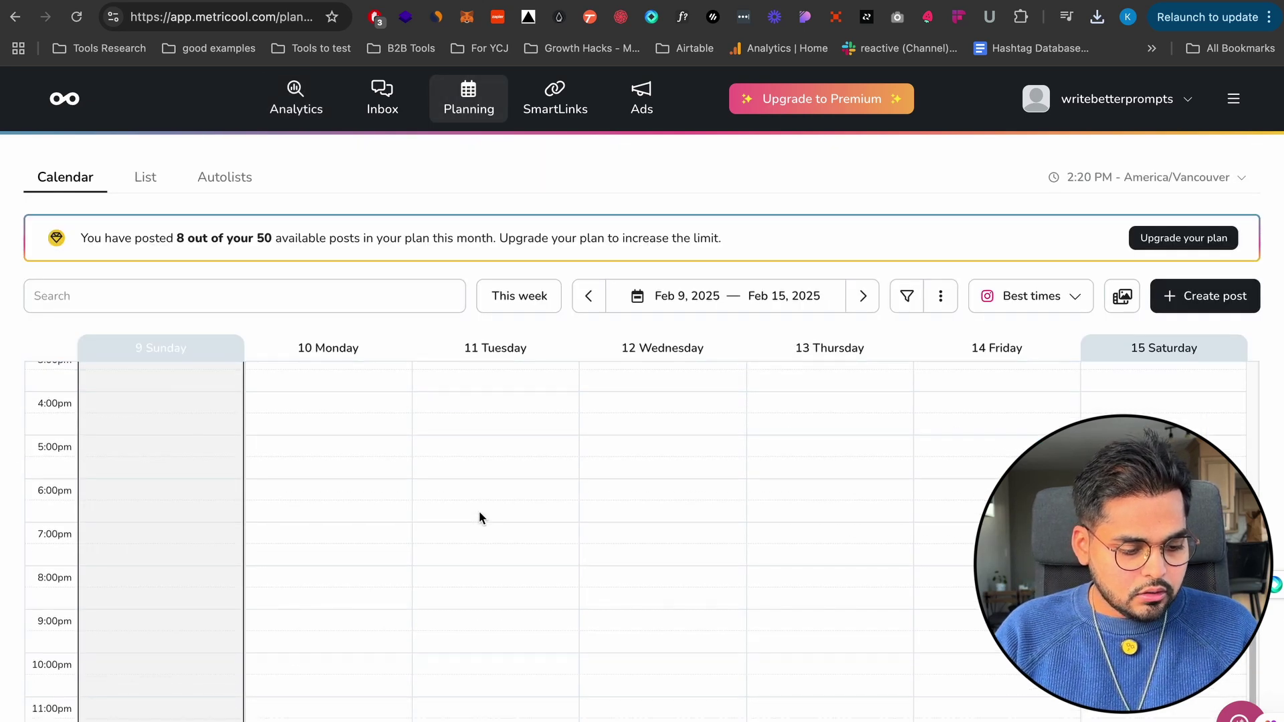
scroll(479, 512, up, 5)
scroll(479, 513, down, 1)
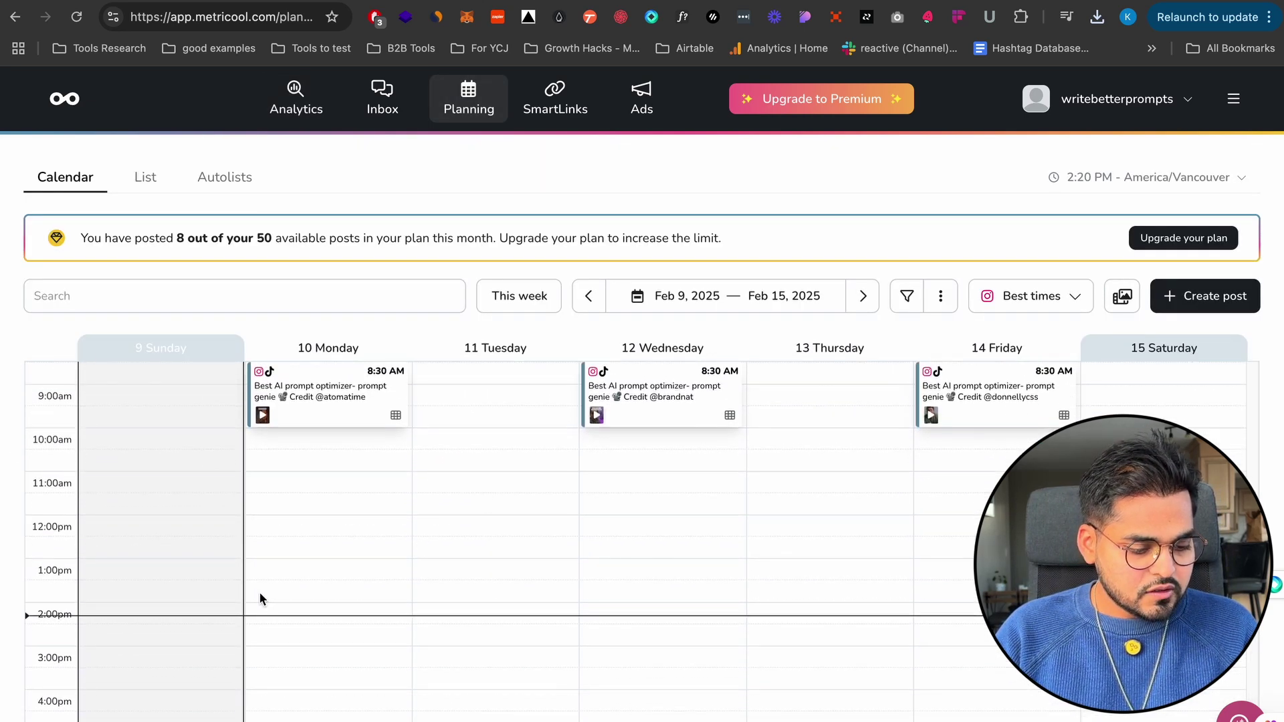
click(178, 624)
click(95, 565)
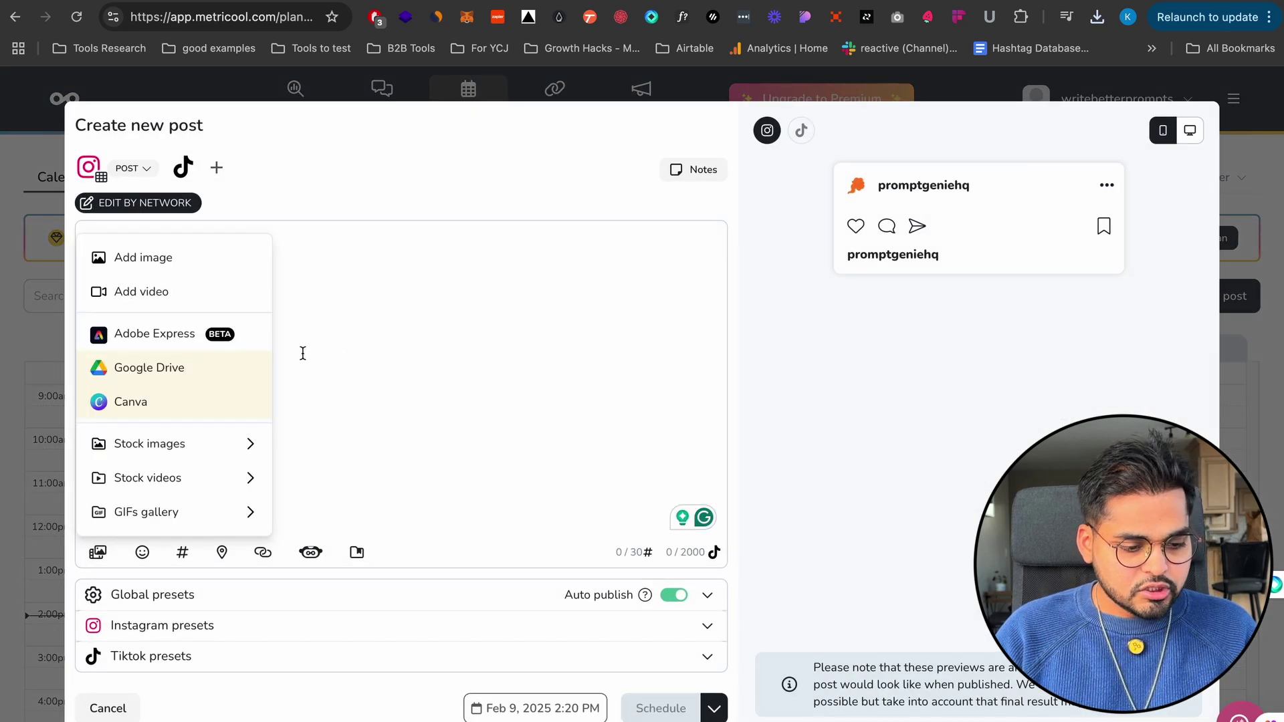
- Attach the downloaded ReelFarm mp4 video from Downloads to the new post
click(164, 290)
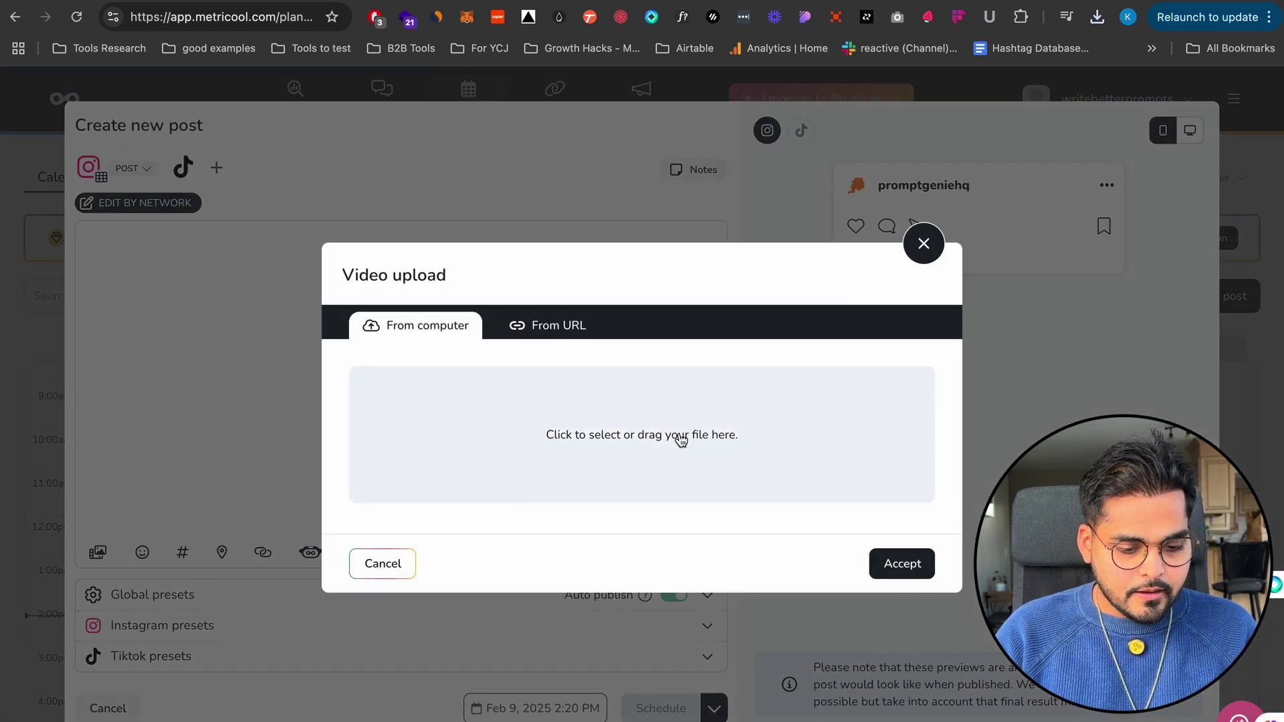
click(679, 438)
click(558, 308)
click(927, 530)
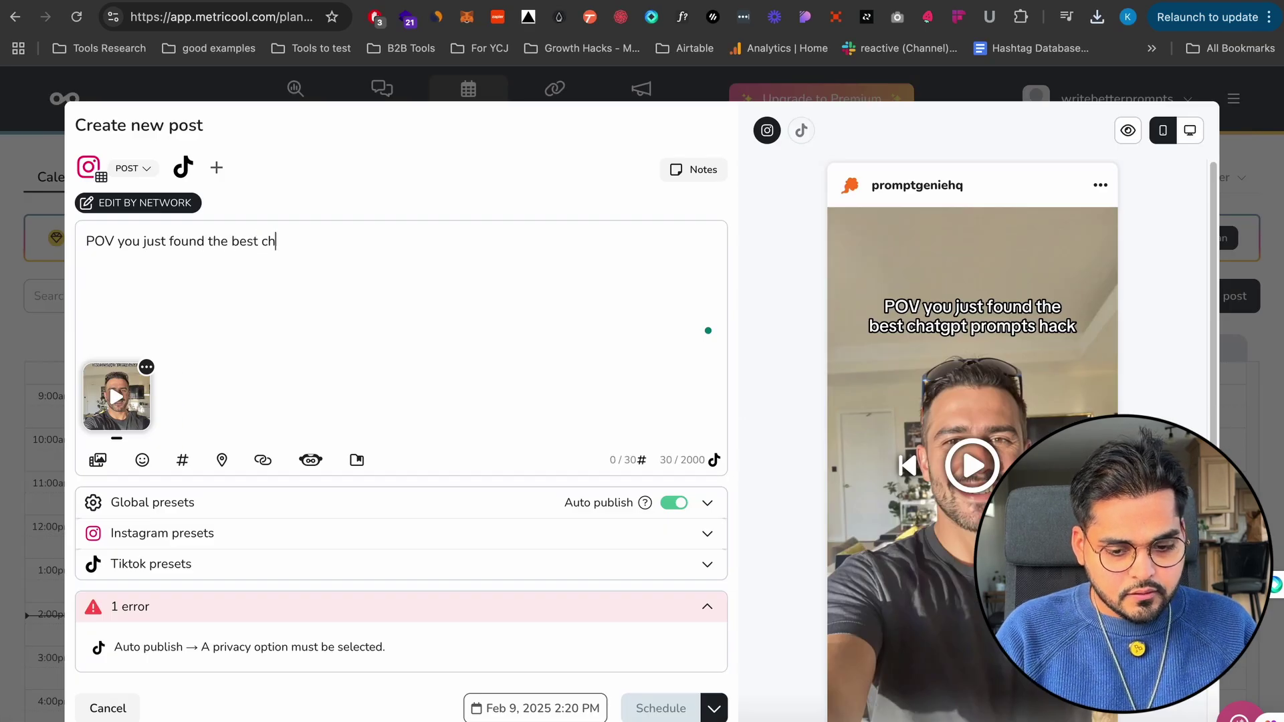
- Type the caption ending with chatgpt and #chatgptprompts hashtags, deleting the @ before chatgpt
text(prompts hack)
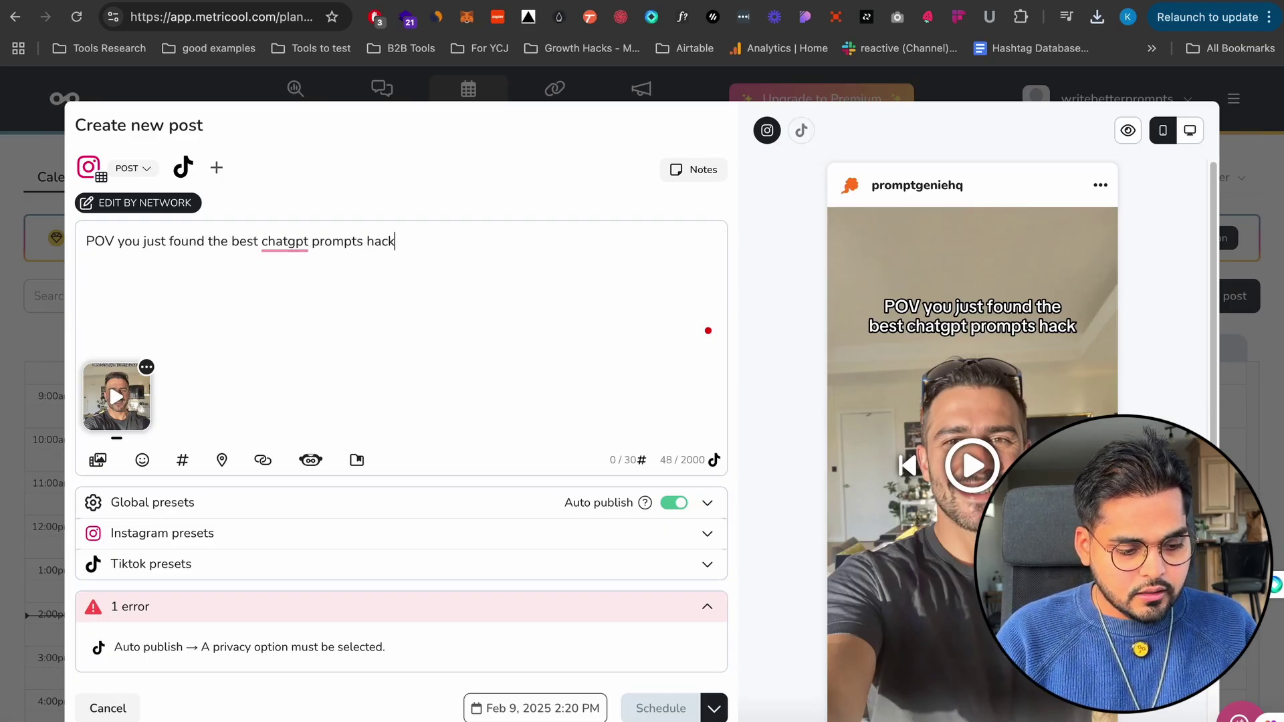
text( @chatgpt)
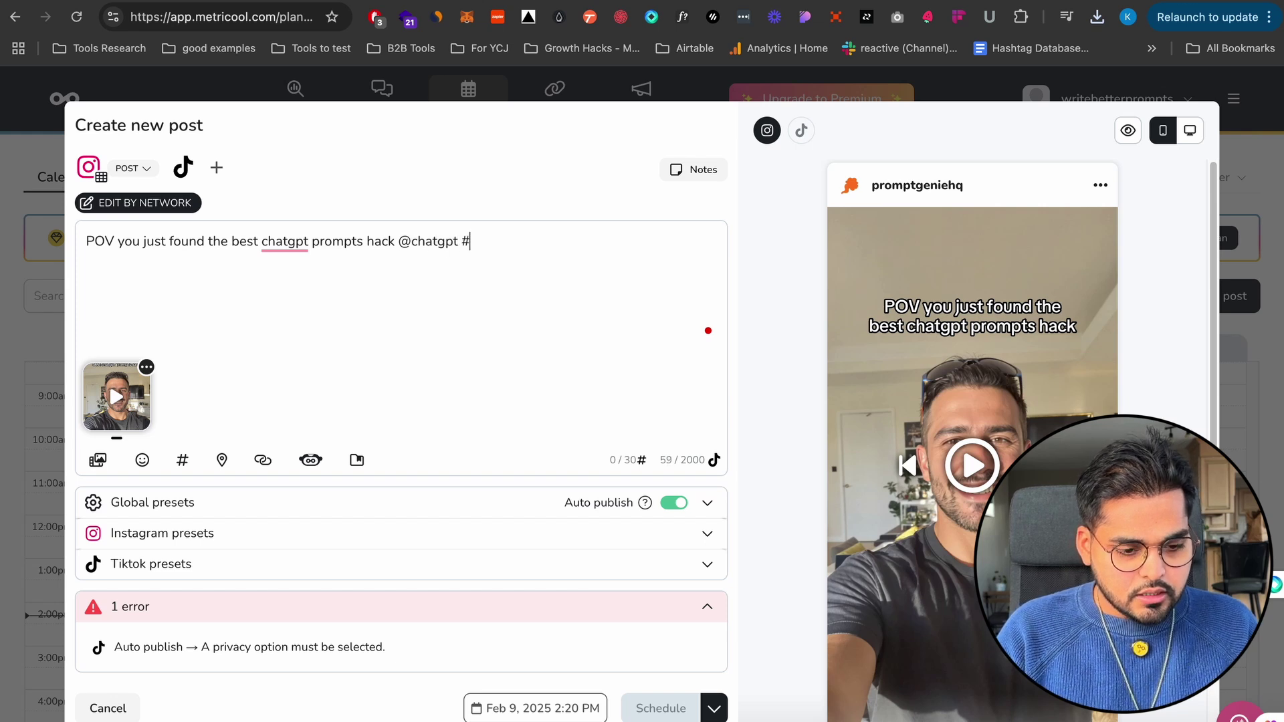
text( #pr)
key(BackSpace)
key(BackSpace)
text(chatgptprompts #aitools)
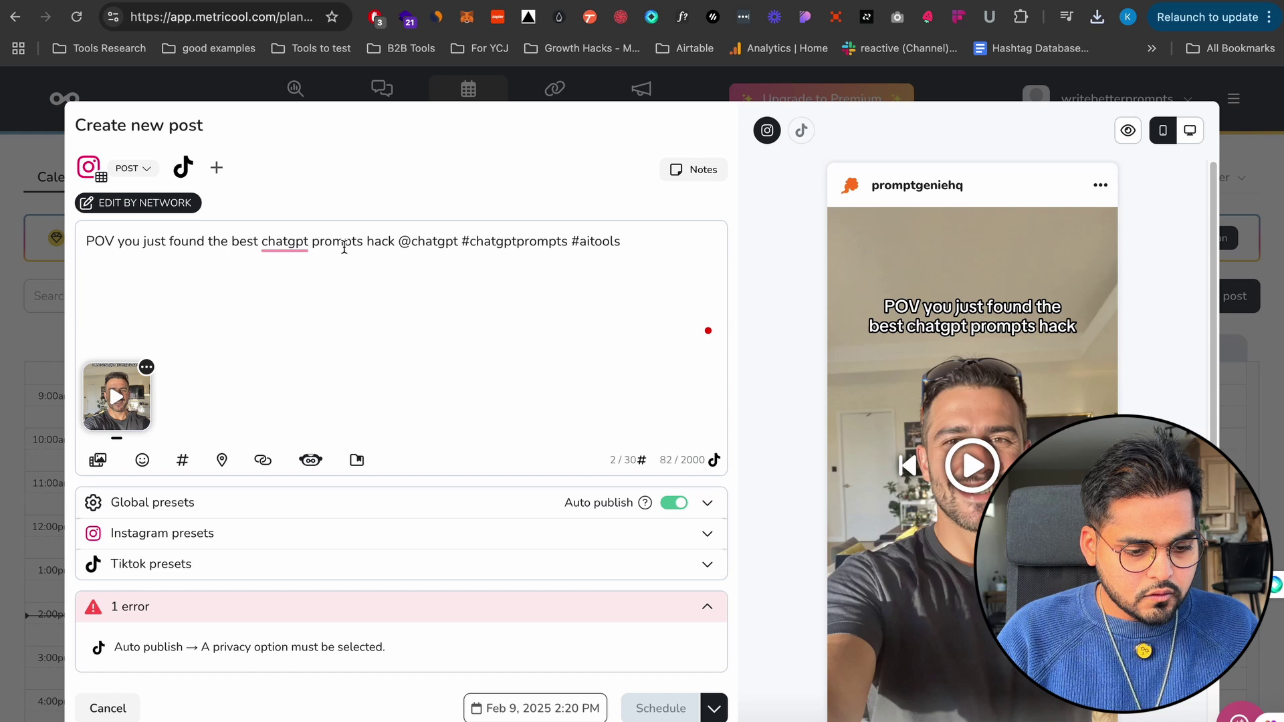
click(407, 242)
key(BackSpace)
- Turn chatgpt into the #chatgpt hashtag, expand the TikTok presets and allow comments
text(#)
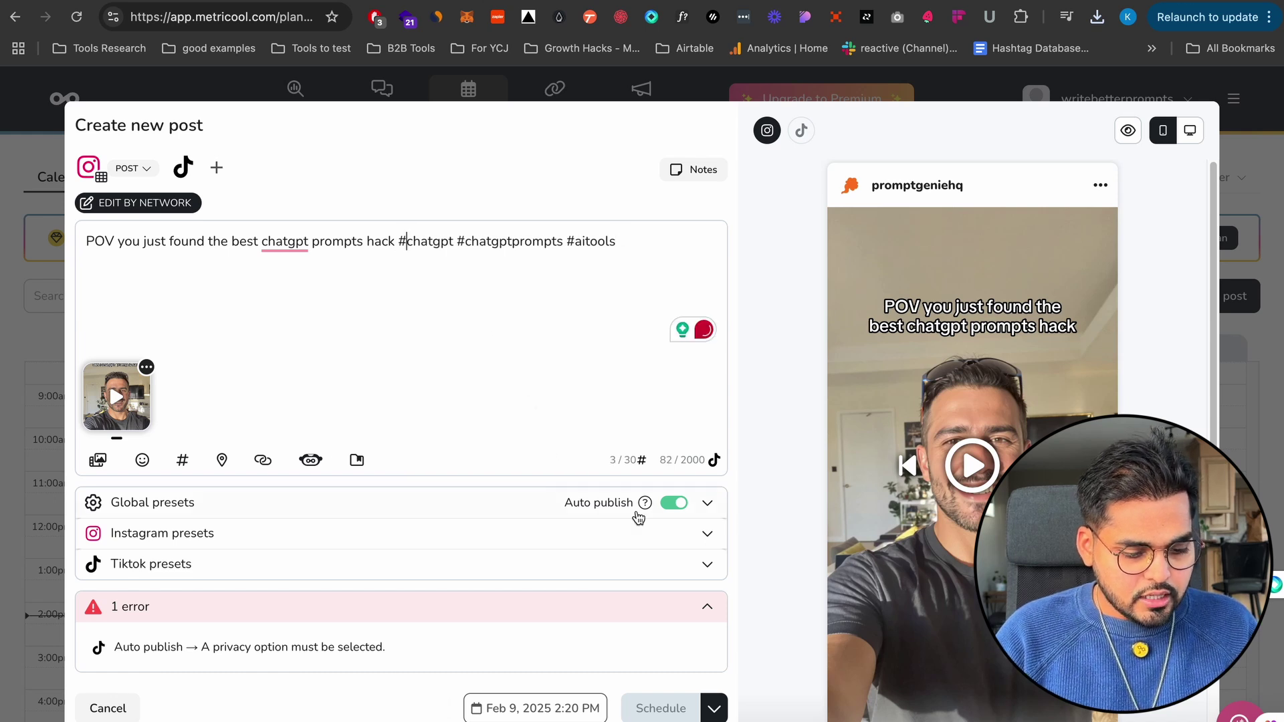
click(689, 532)
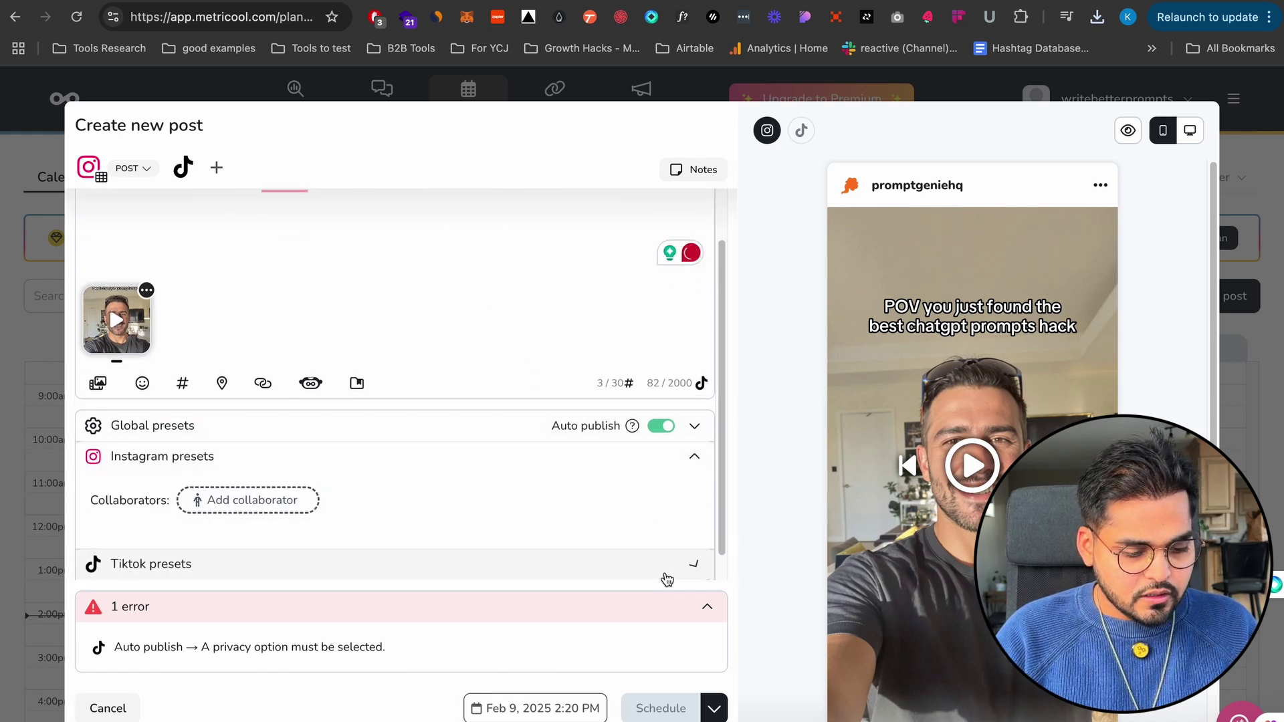
click(667, 575)
click(100, 493)
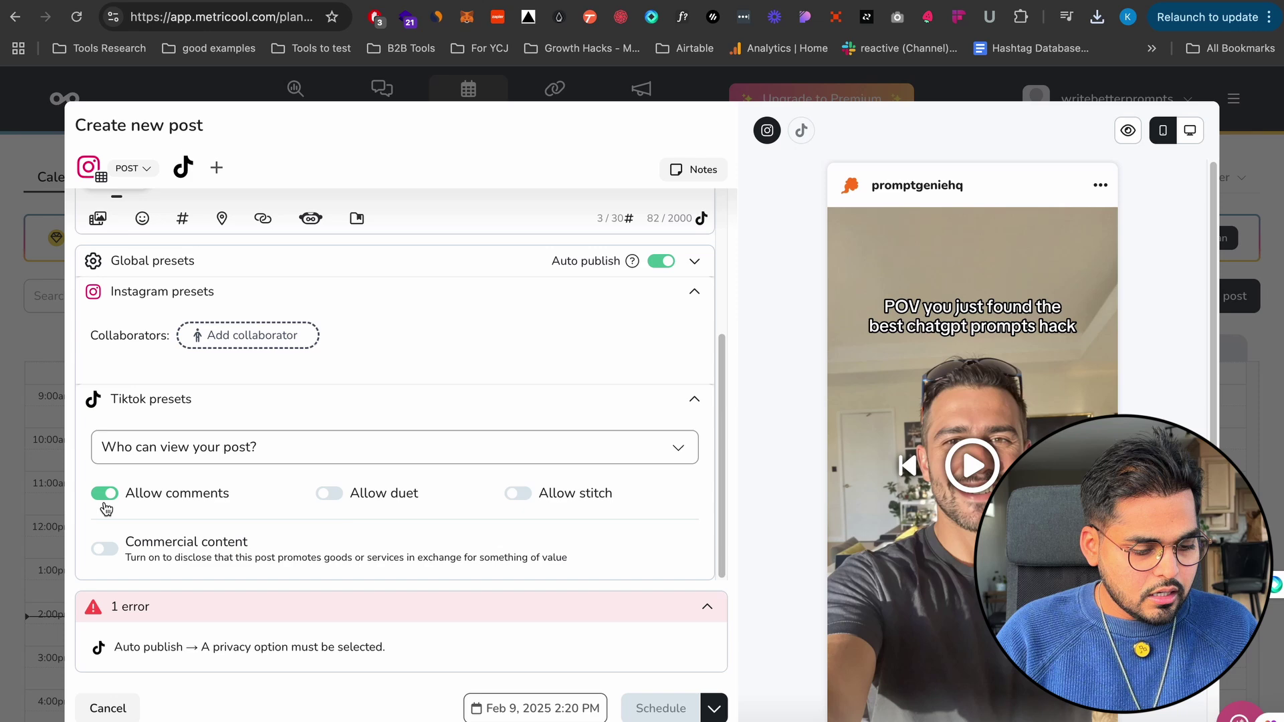
click(105, 549)
click(105, 486)
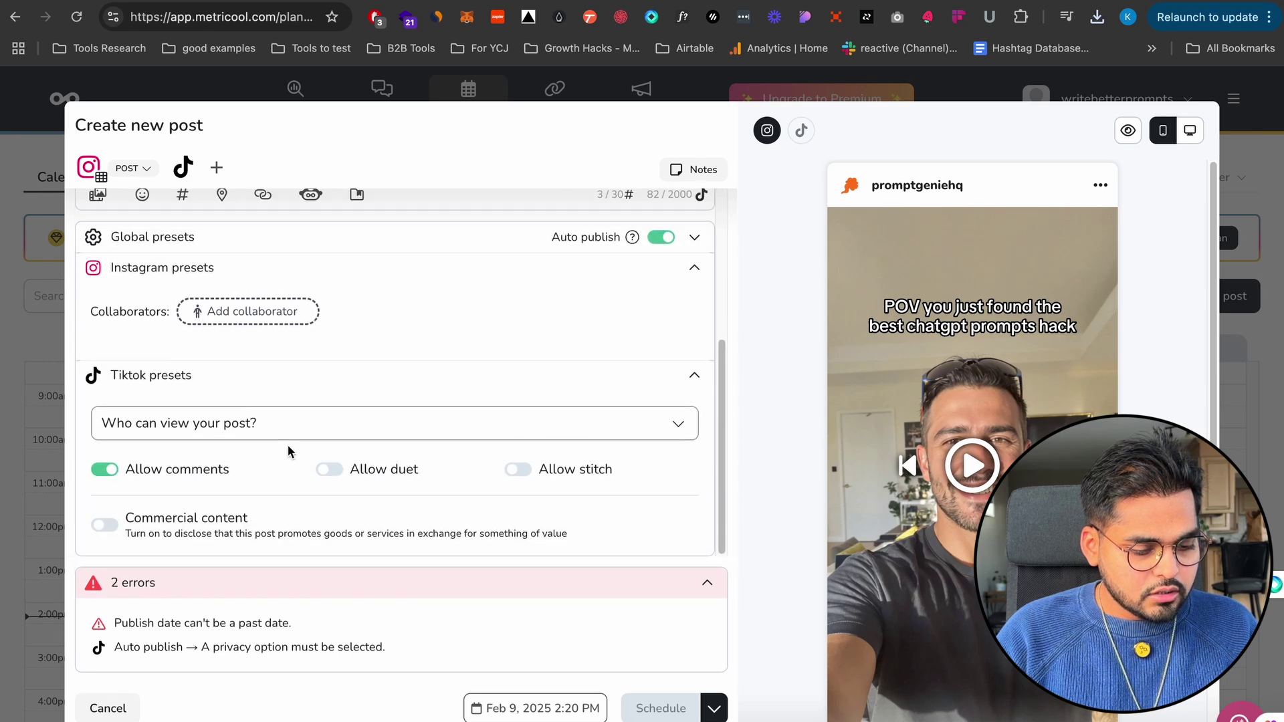
- Set TikTok visibility to Public and allow duets and stitches
click(350, 428)
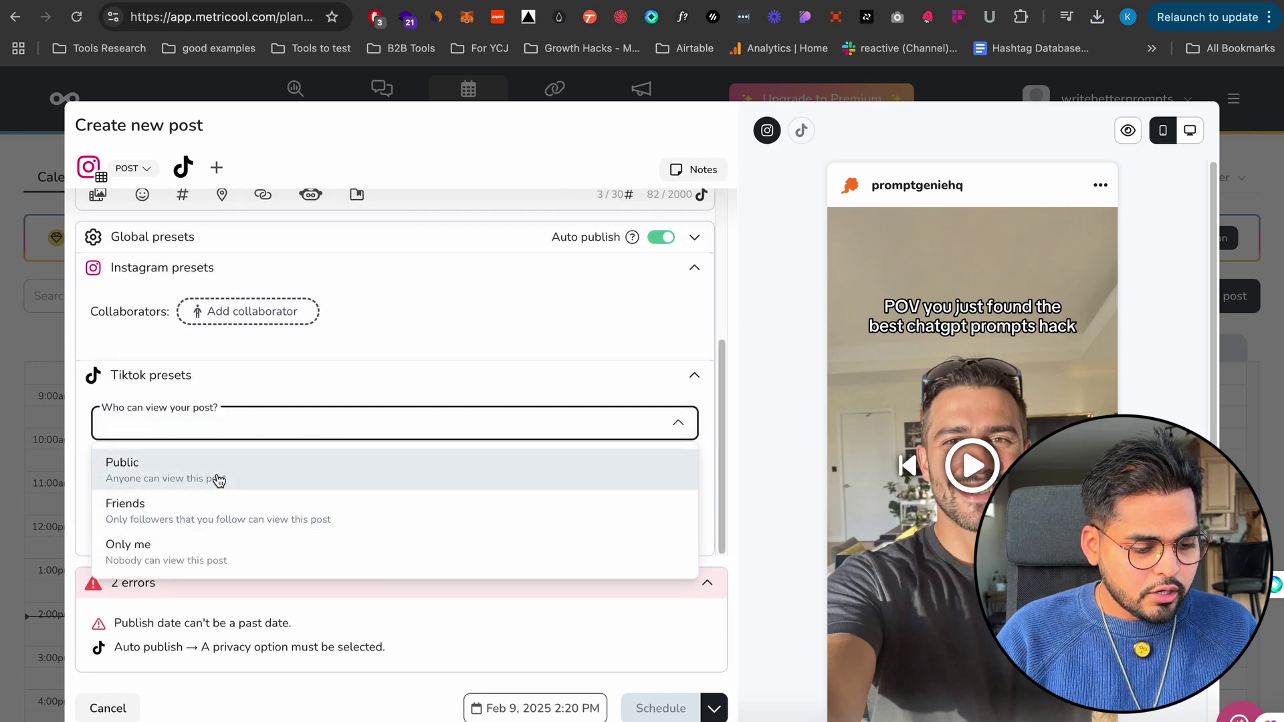
click(218, 476)
click(355, 496)
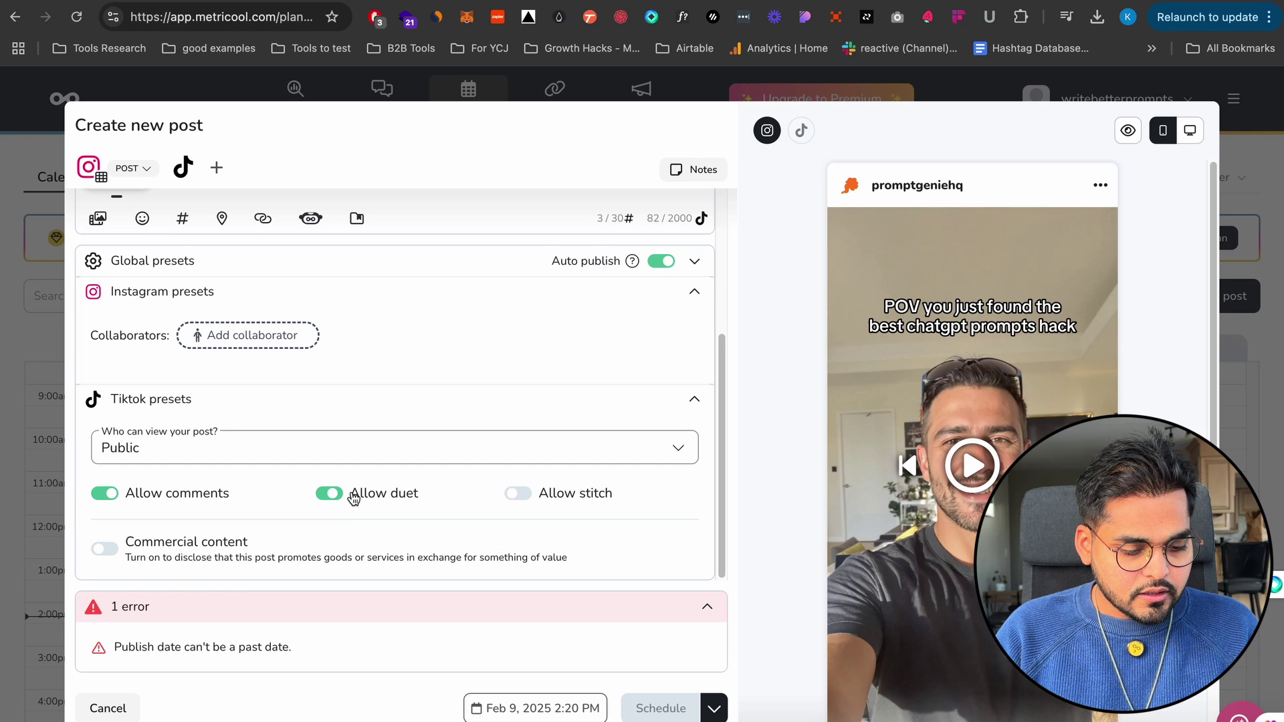
click(518, 493)
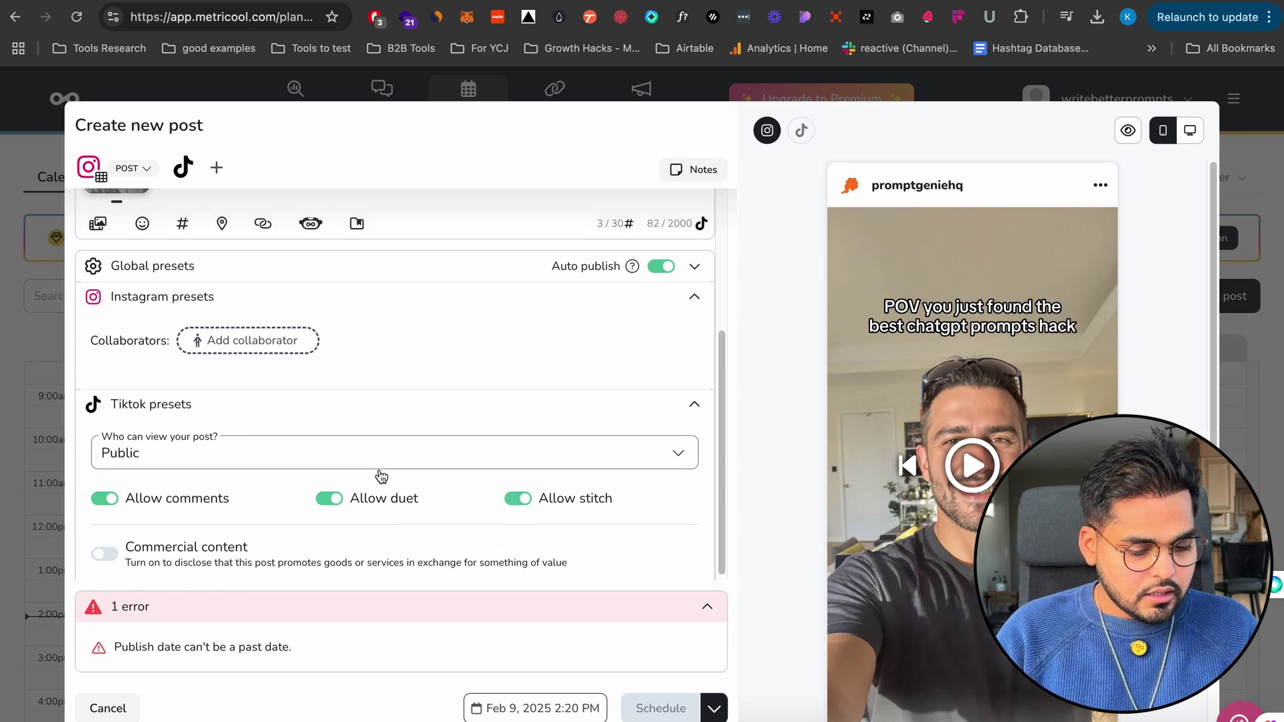
scroll(379, 475, up, 1)
- Change the publish time's minutes to 22, making it 2:22 PM
click(552, 704)
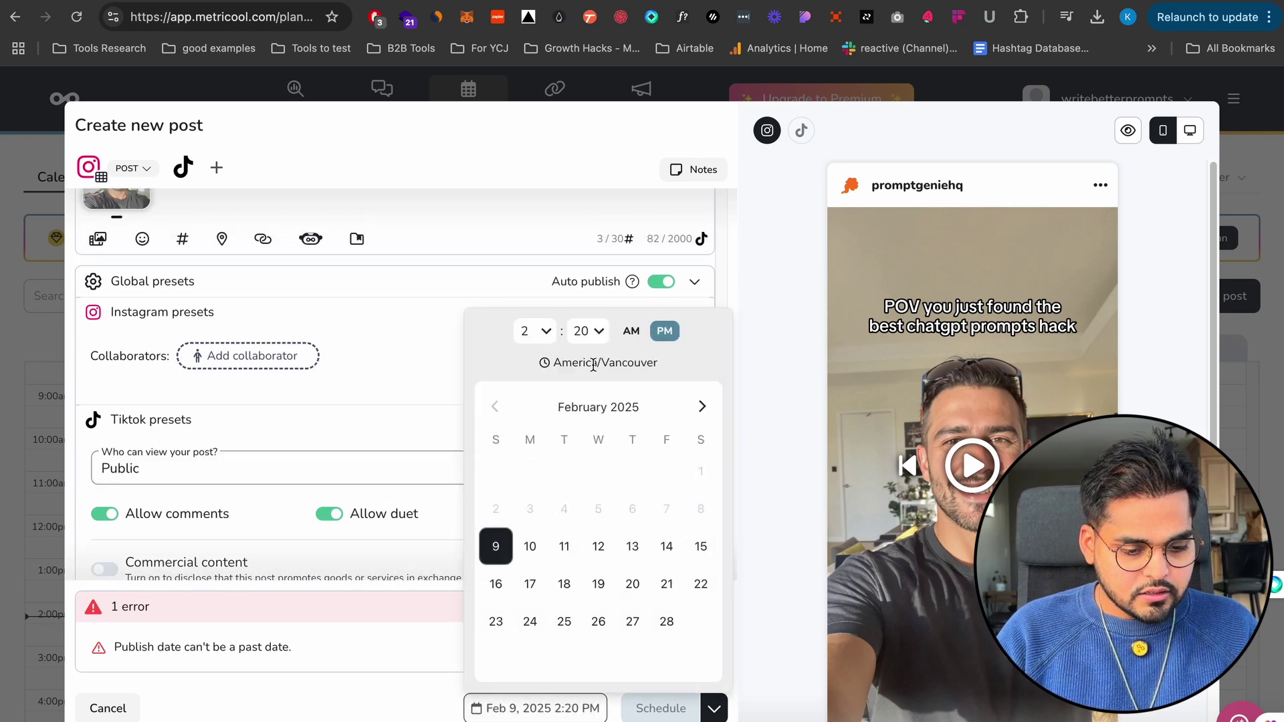
click(582, 331)
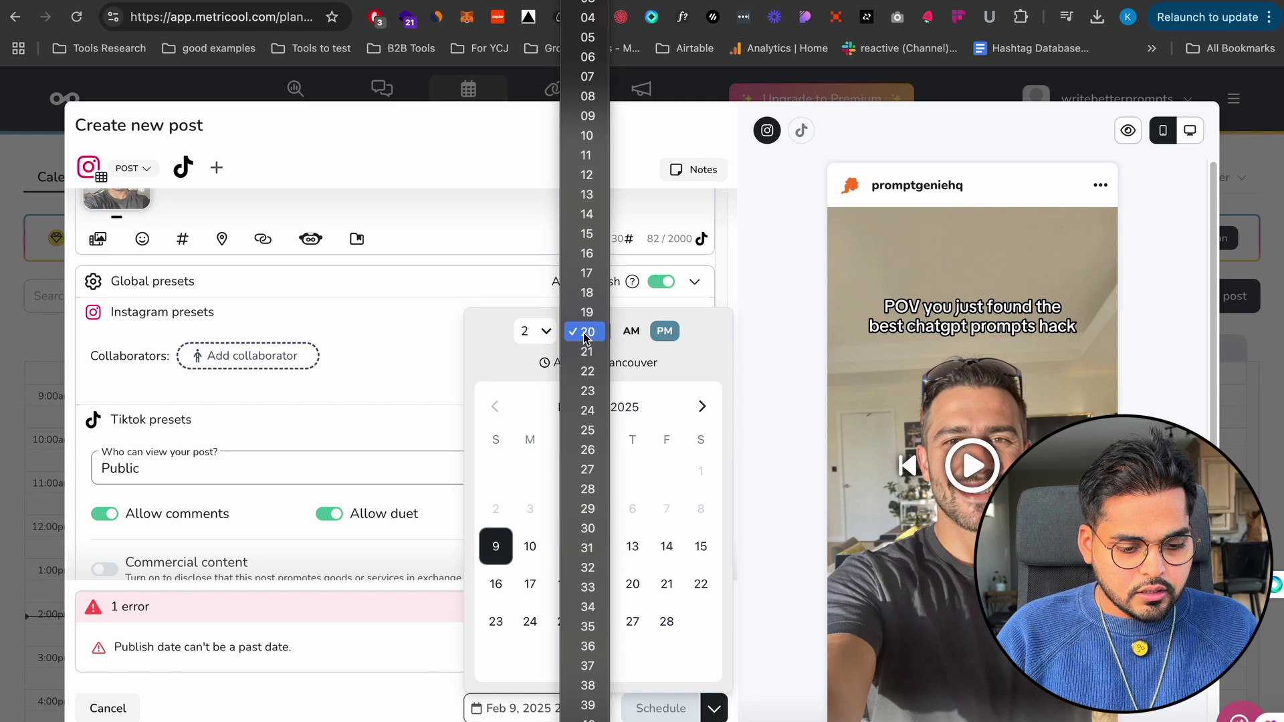
click(583, 367)
click(448, 506)
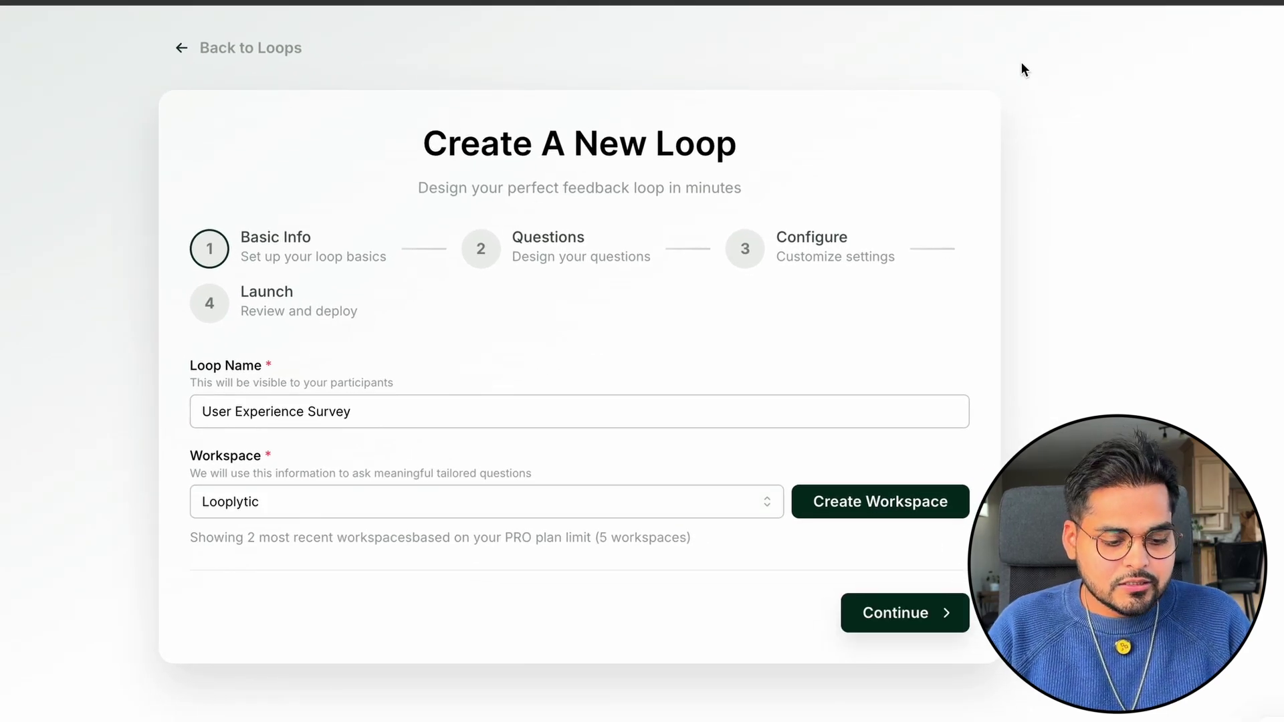
- Put the 'User Experience Survey' loop in the digitalsamaritan workspace and continue to Questions
click(328, 400)
key(shift+alt+Right)
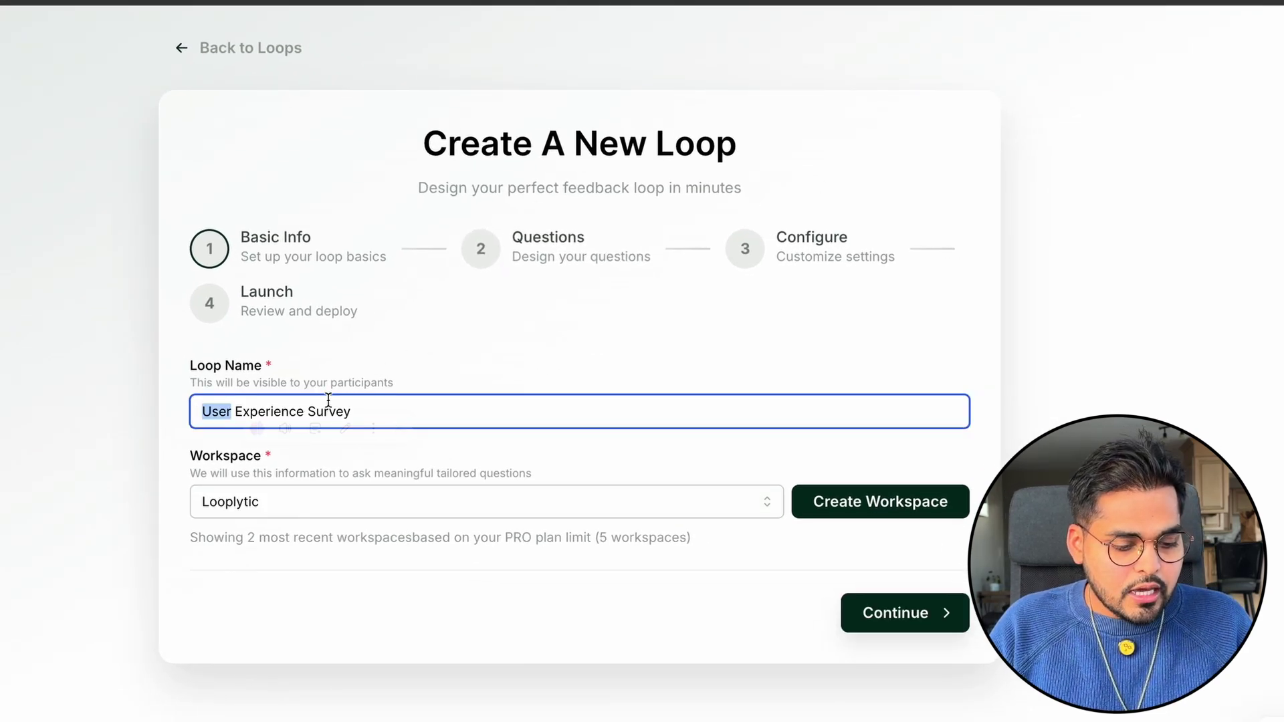
key(shift+alt+Right)
key(shift+alt+Right)
click(411, 374)
click(361, 503)
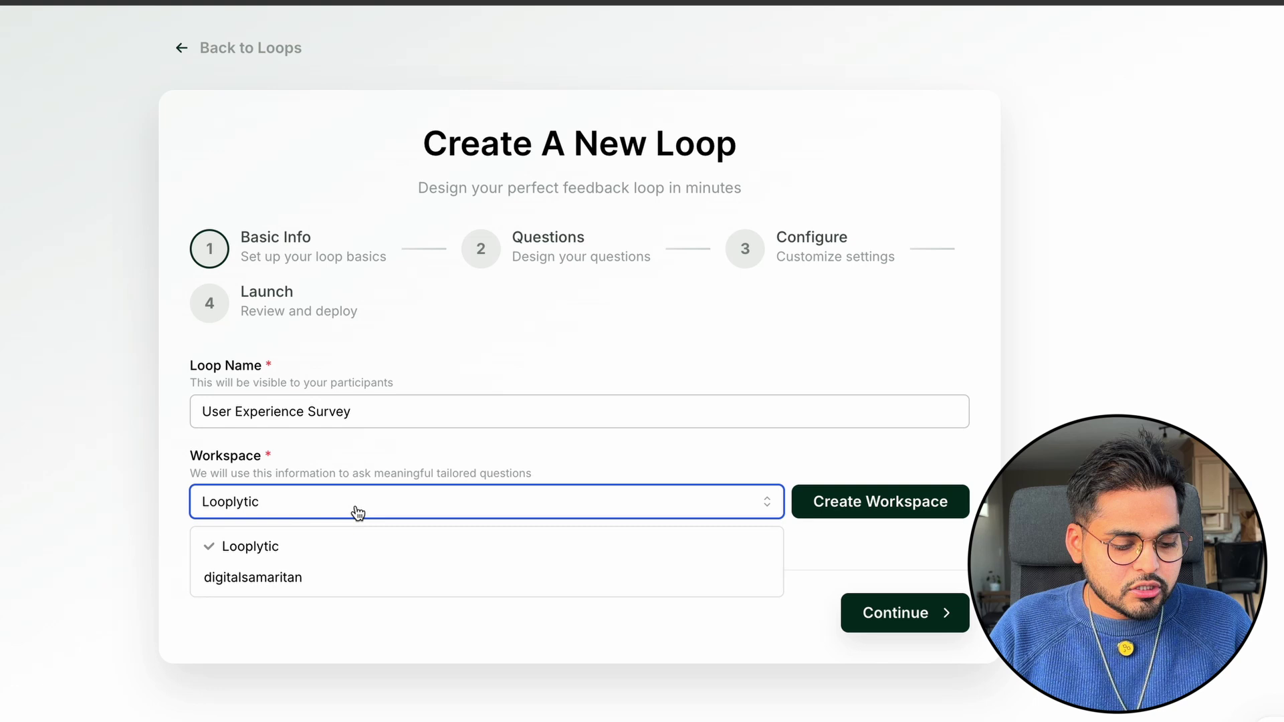
click(296, 578)
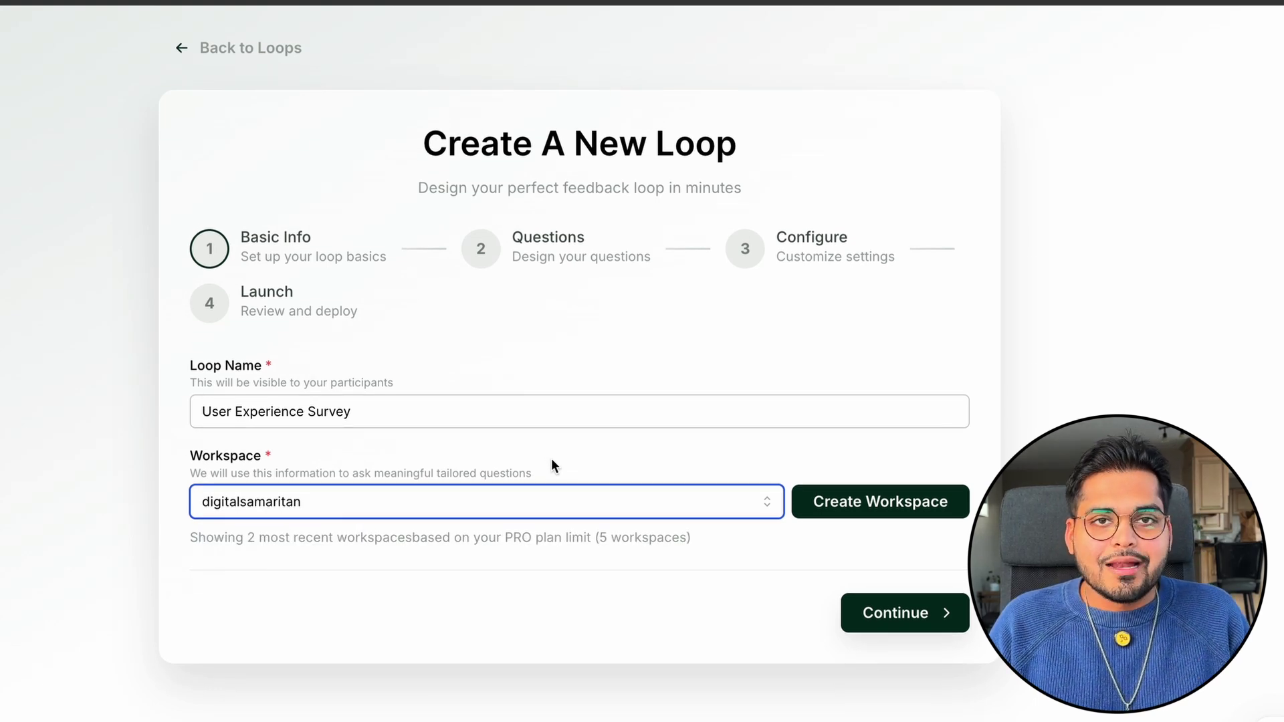
click(850, 612)
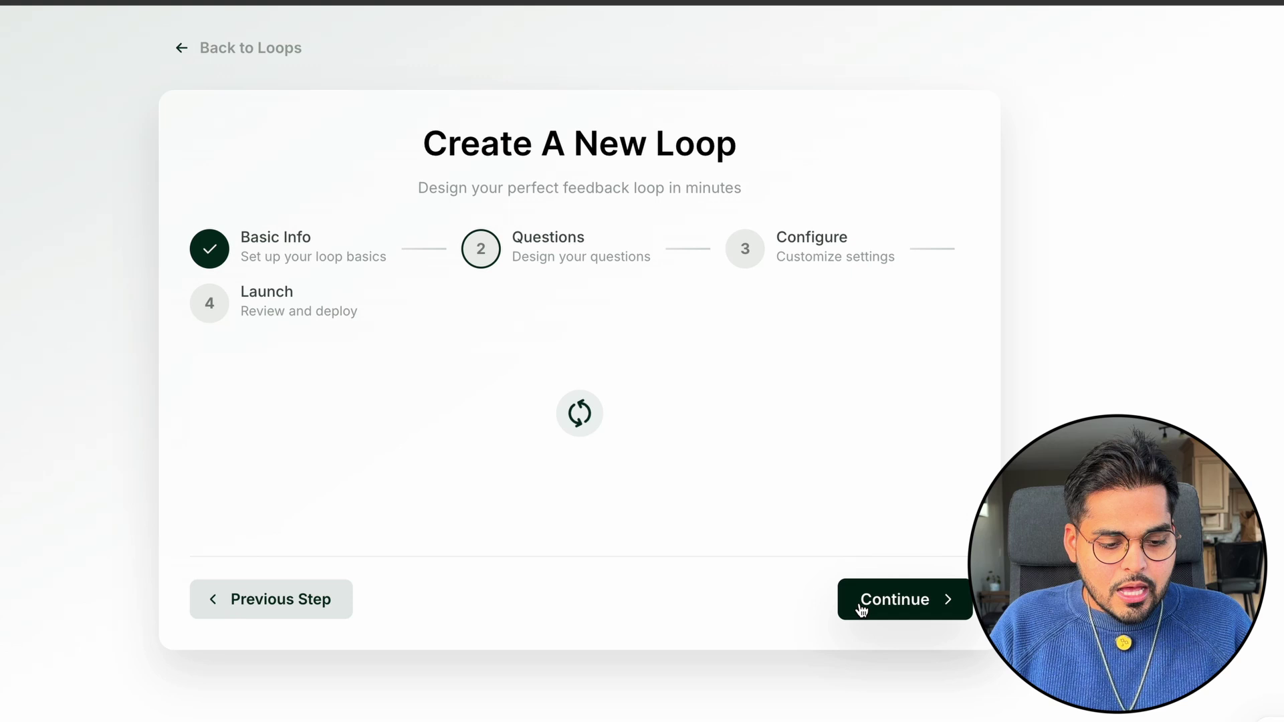
- Write the research intent about making the website more useful to its audience, plus extra context
click(443, 403)
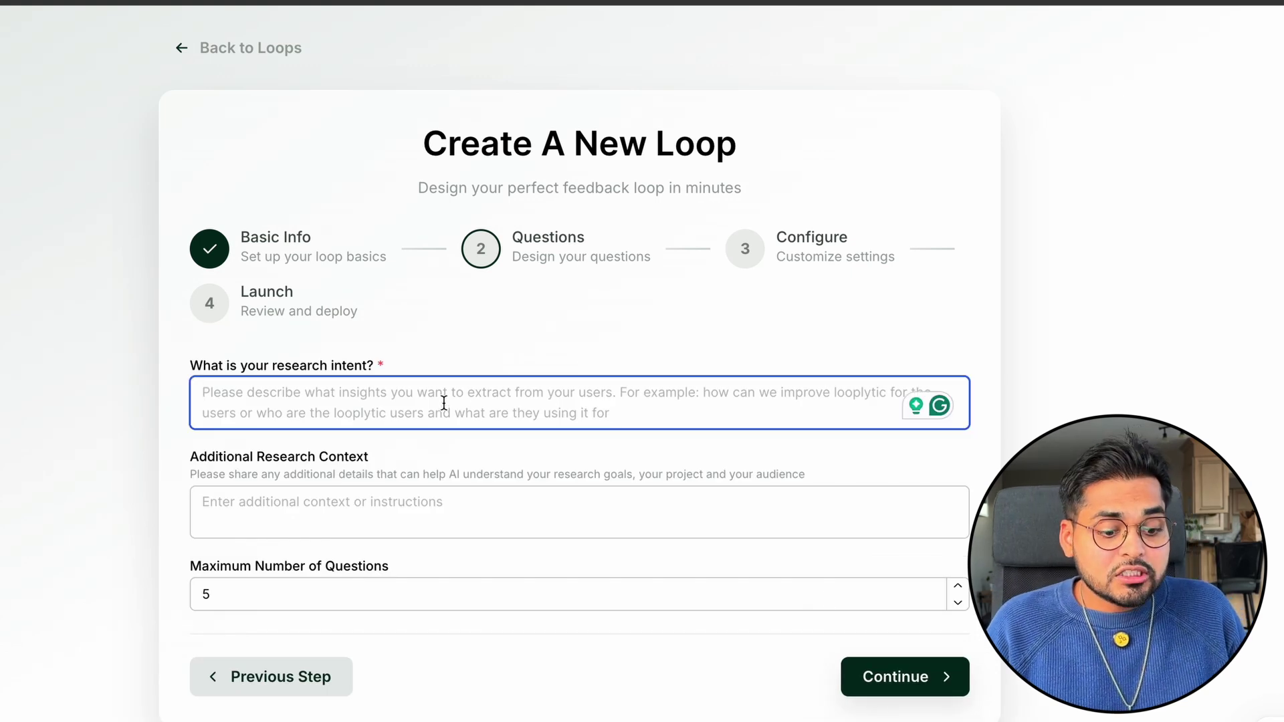
text(I want to understand how can my website be more useful to my audei)
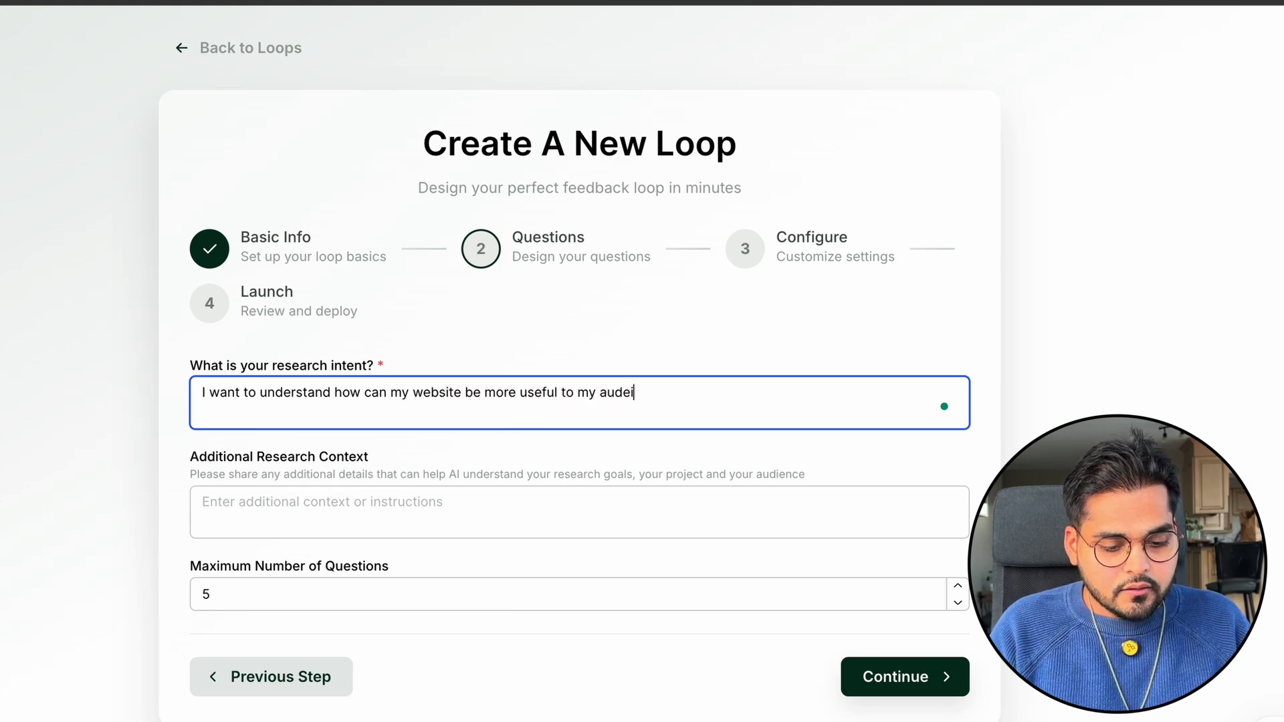
key(BackSpace)
text(ence)
click(398, 513)
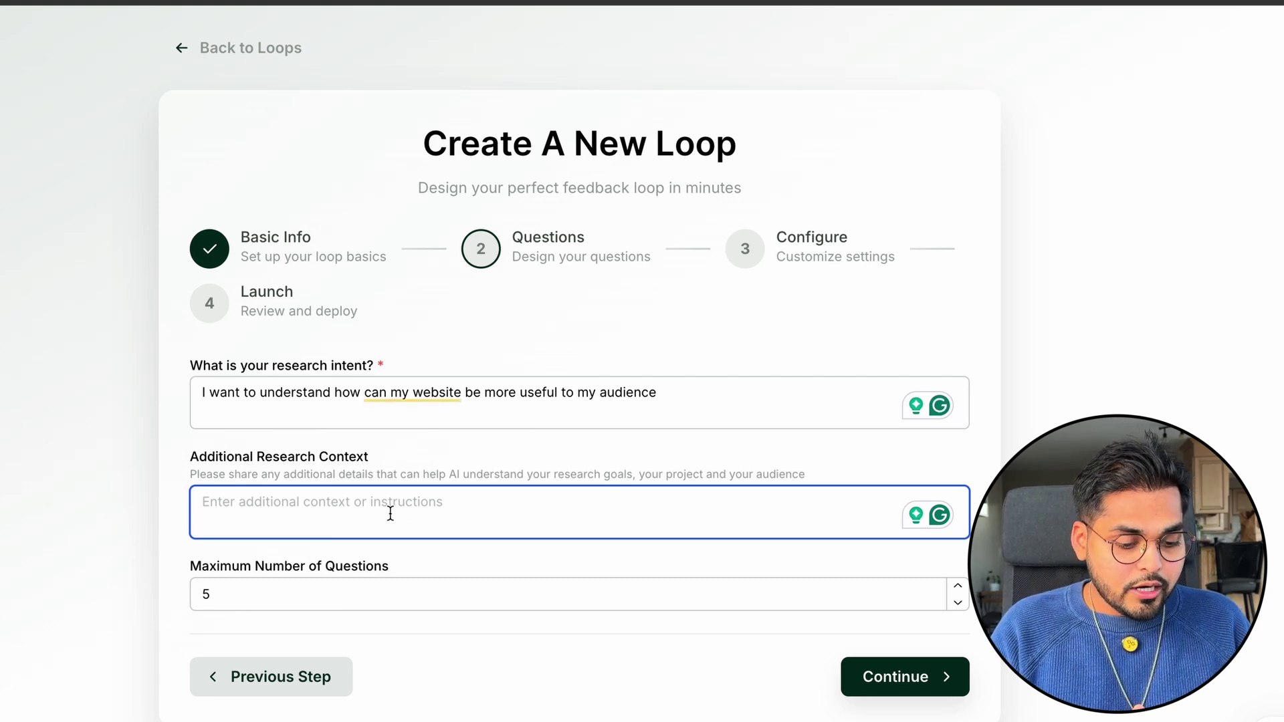
text(my website is a list of top AI tools and AI learning hub)
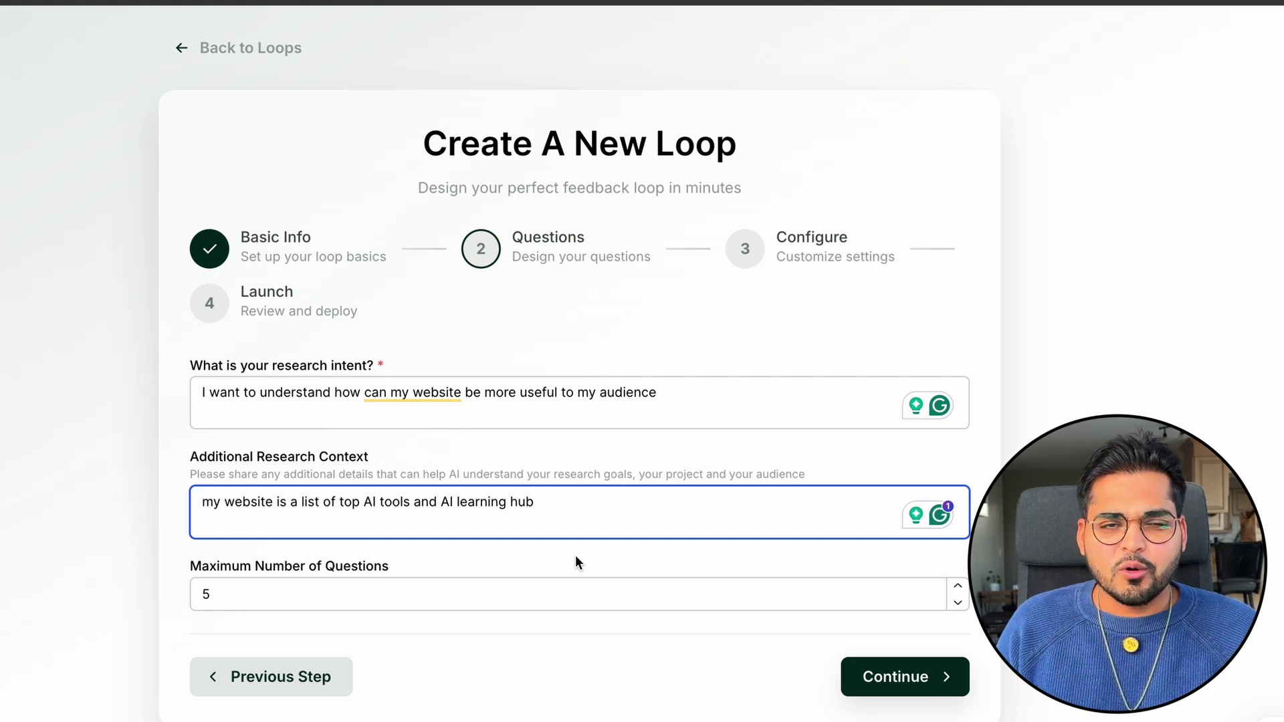
- Continue through Configure to Launch and open the loop's public interview page
click(896, 678)
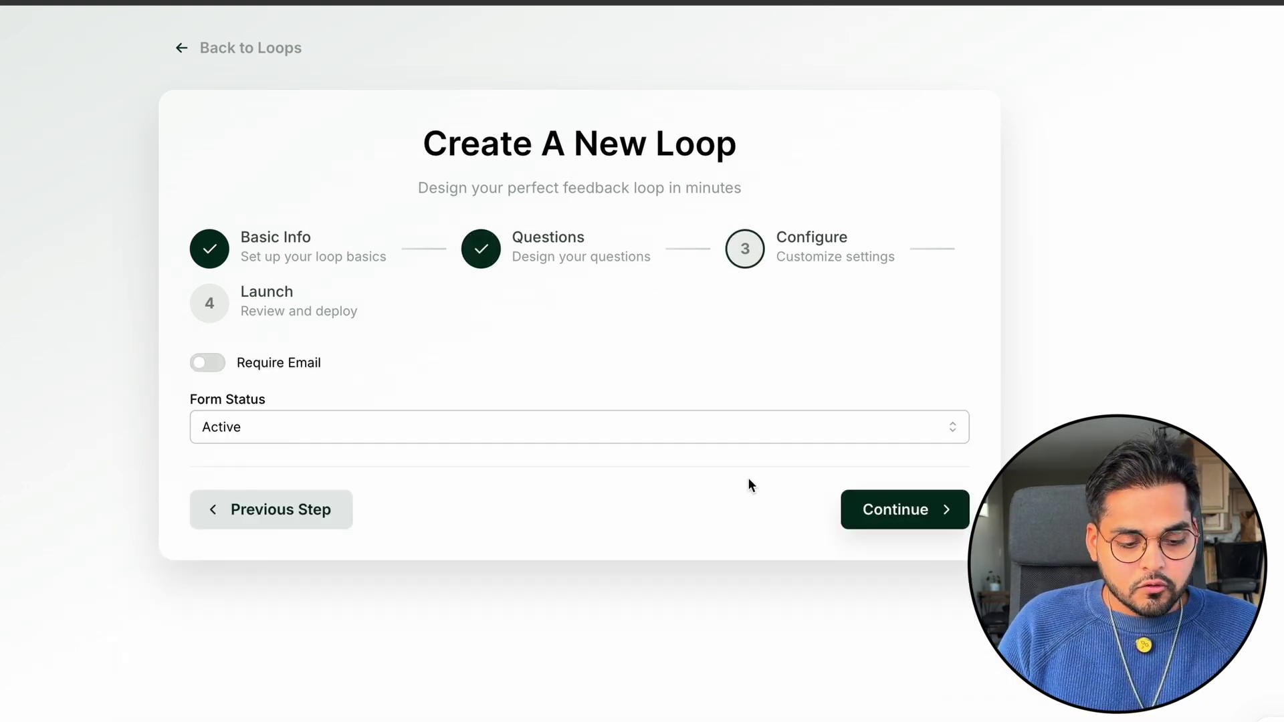
click(909, 512)
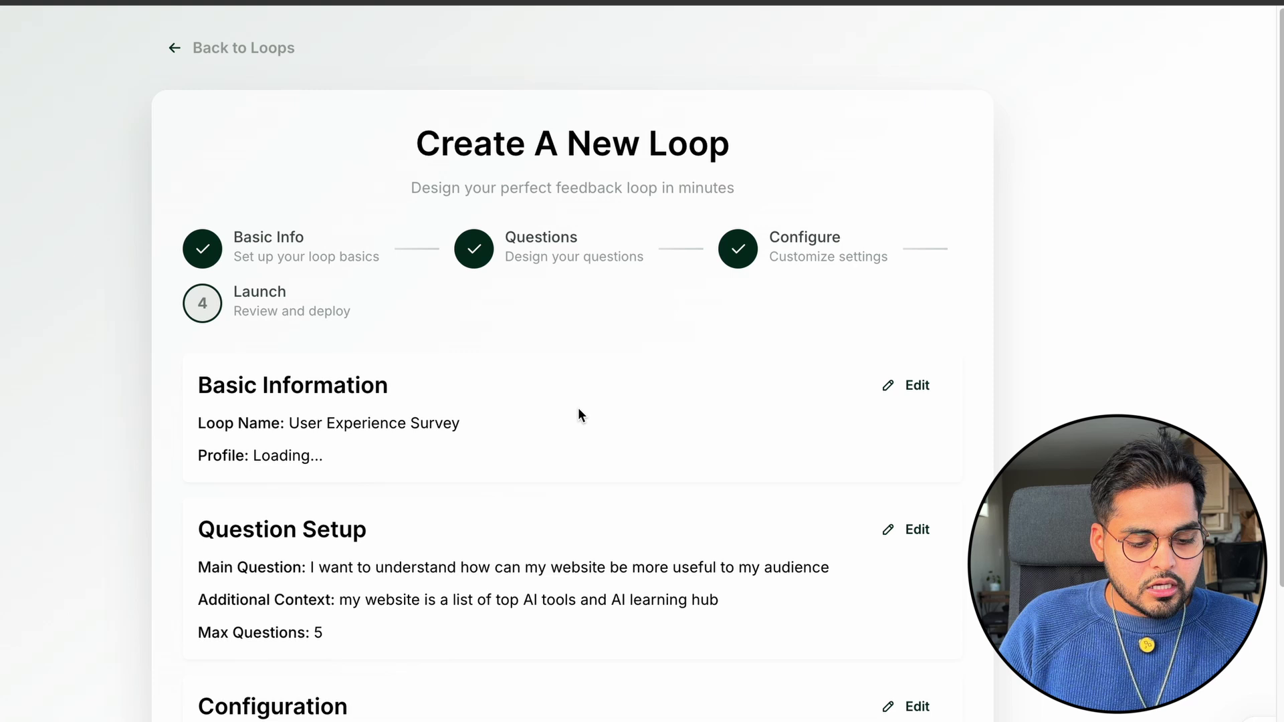
scroll(755, 448, down, 1)
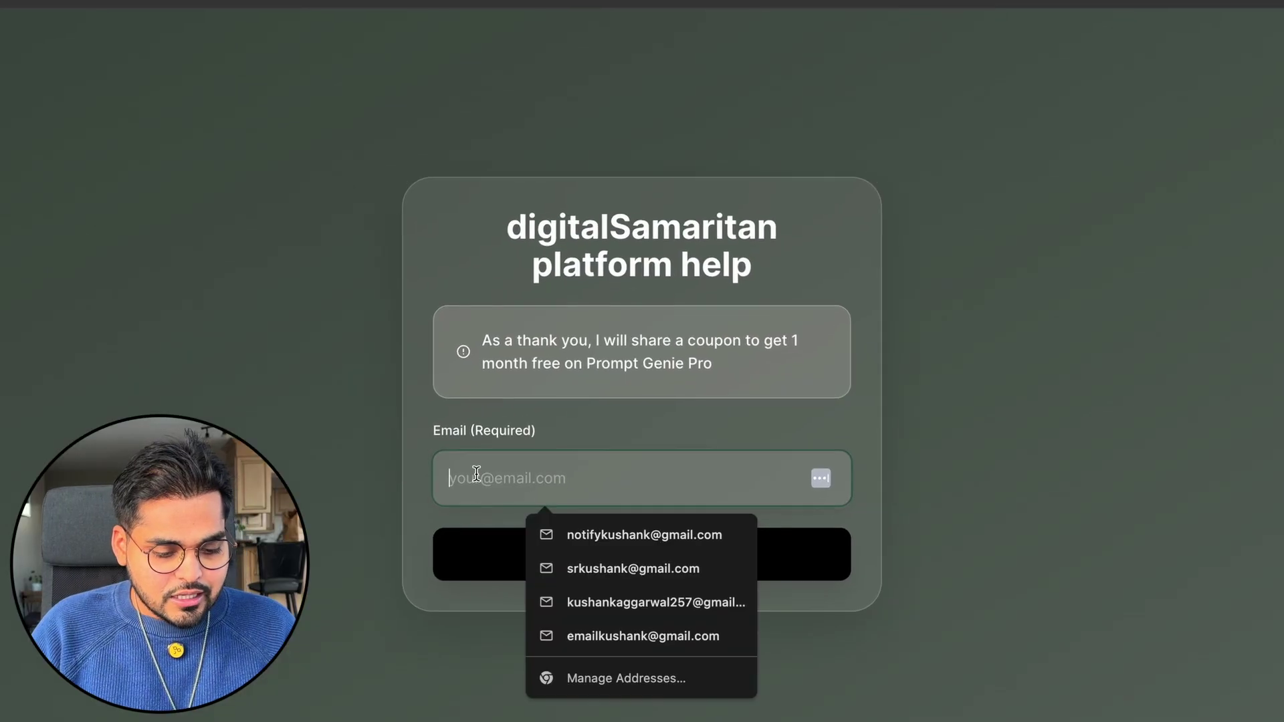
- Enter the respondent's e-mail, start the interview and answer 'I want to see more tutorials'
click(587, 570)
click(627, 577)
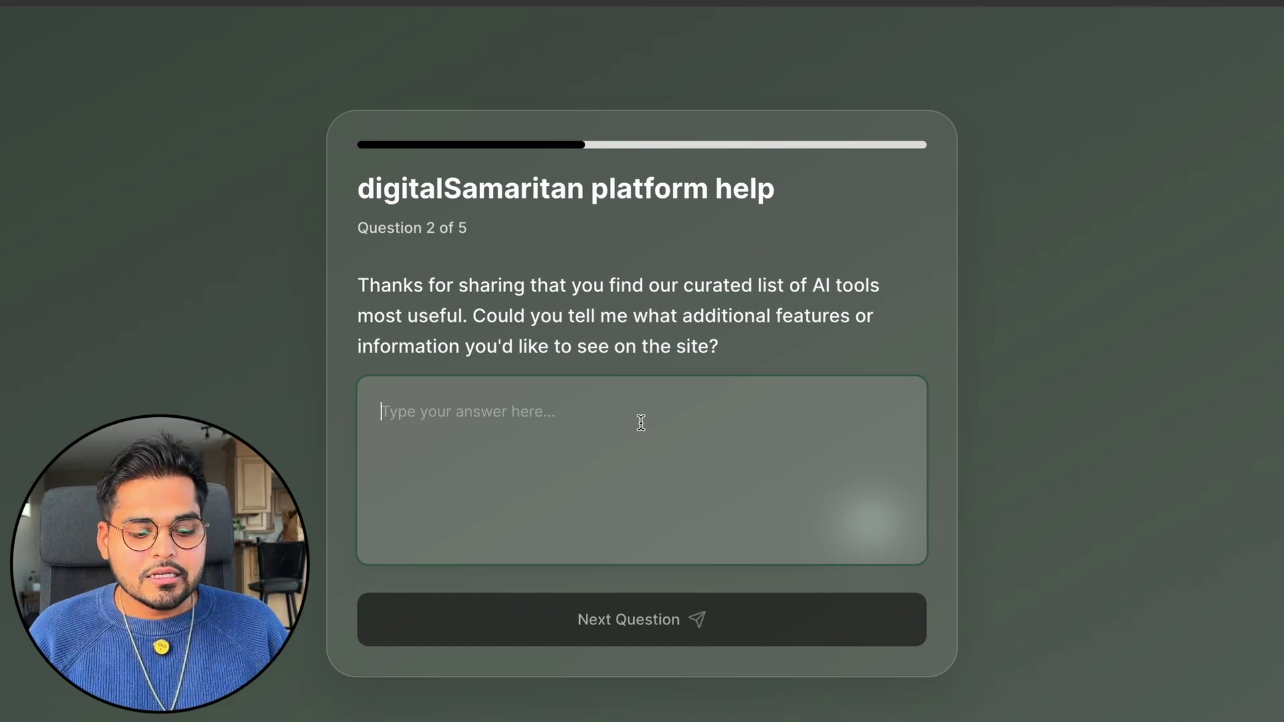
text(I want to see more tutorials)
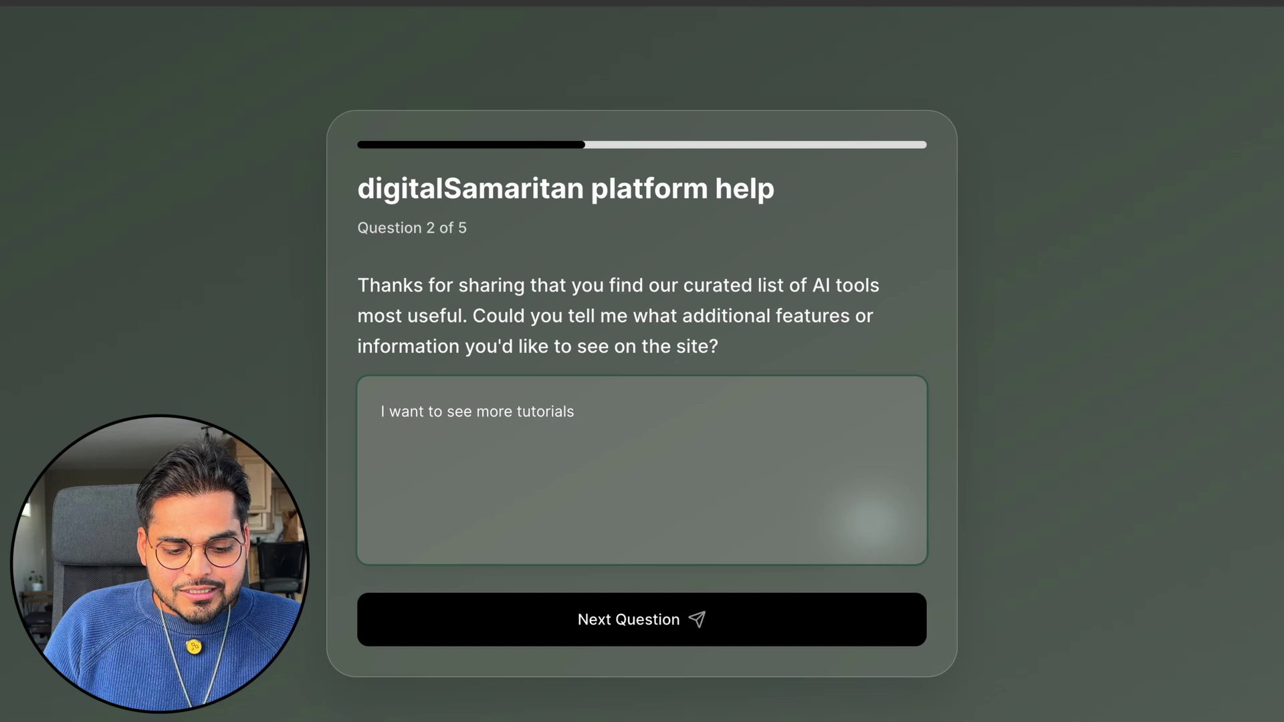
click(673, 642)
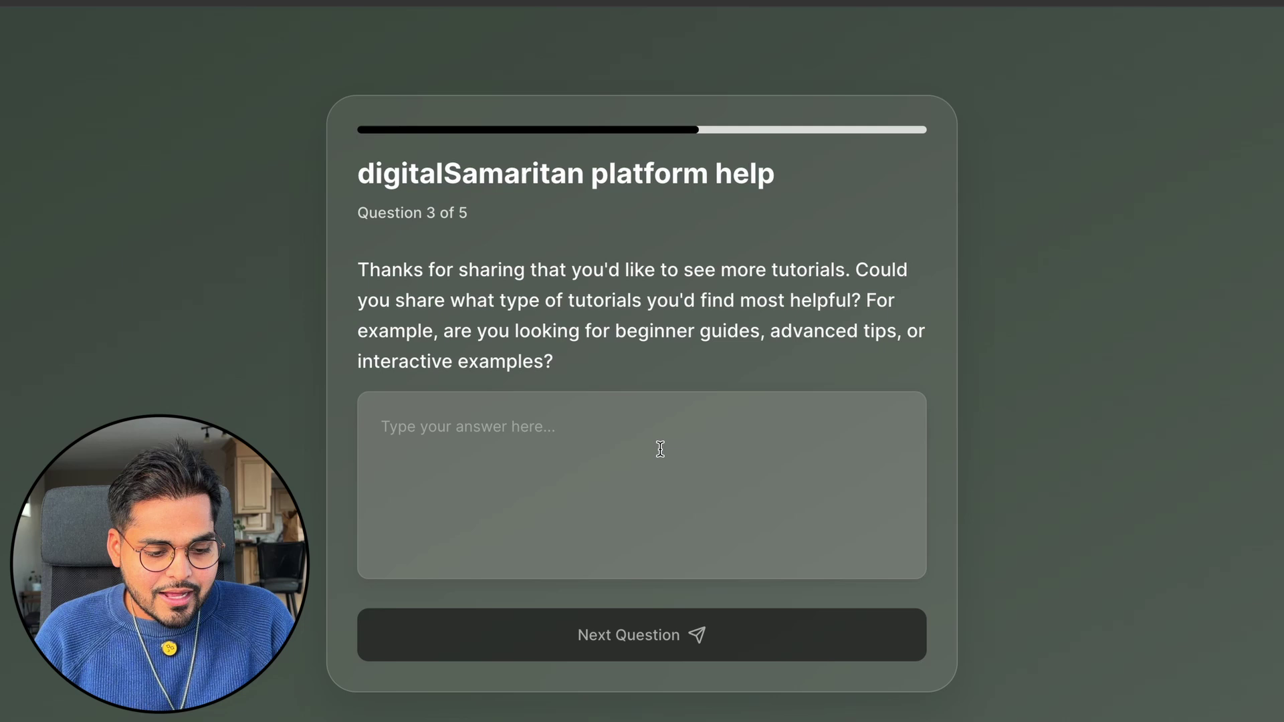
- Answer question 3 by asking for beginner guides for complex tools, then load the next question
click(660, 449)
text(beginner guides for complex tools and use cases)
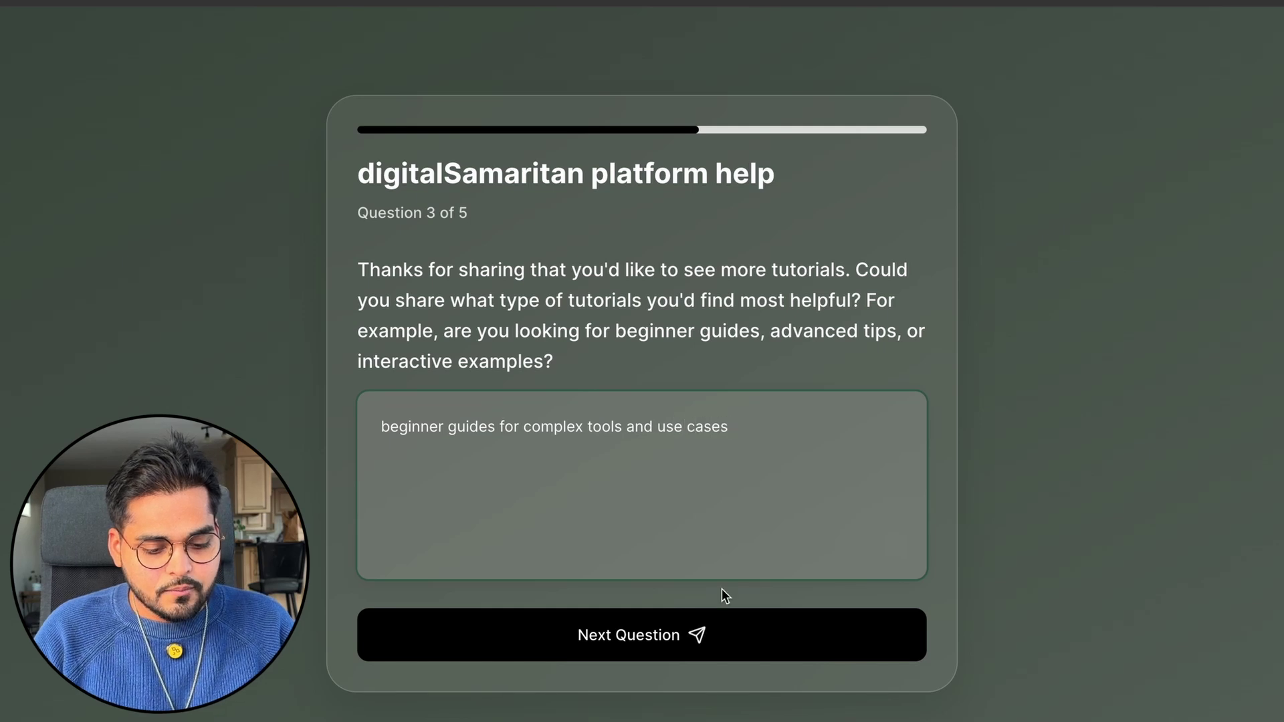
click(656, 619)
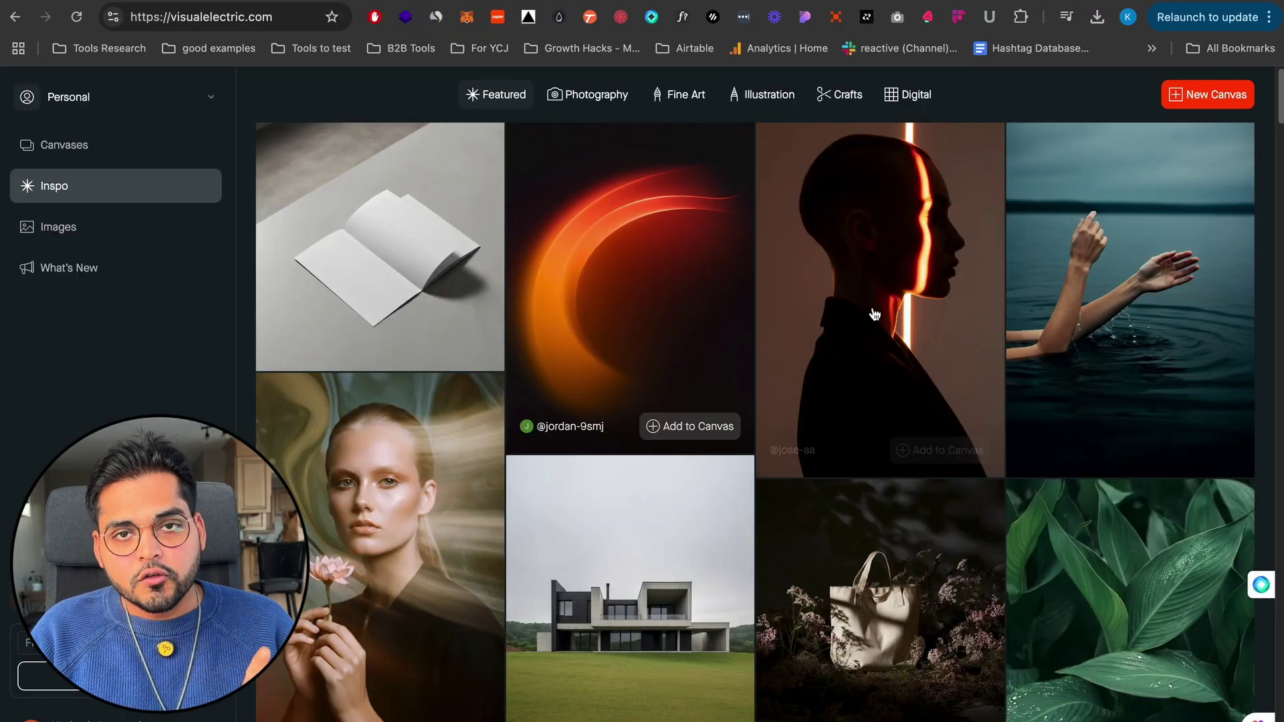
- Scroll the Featured Inspo grid down to the model in a white sweatshirt and beige trousers
scroll(874, 314, down, 15)
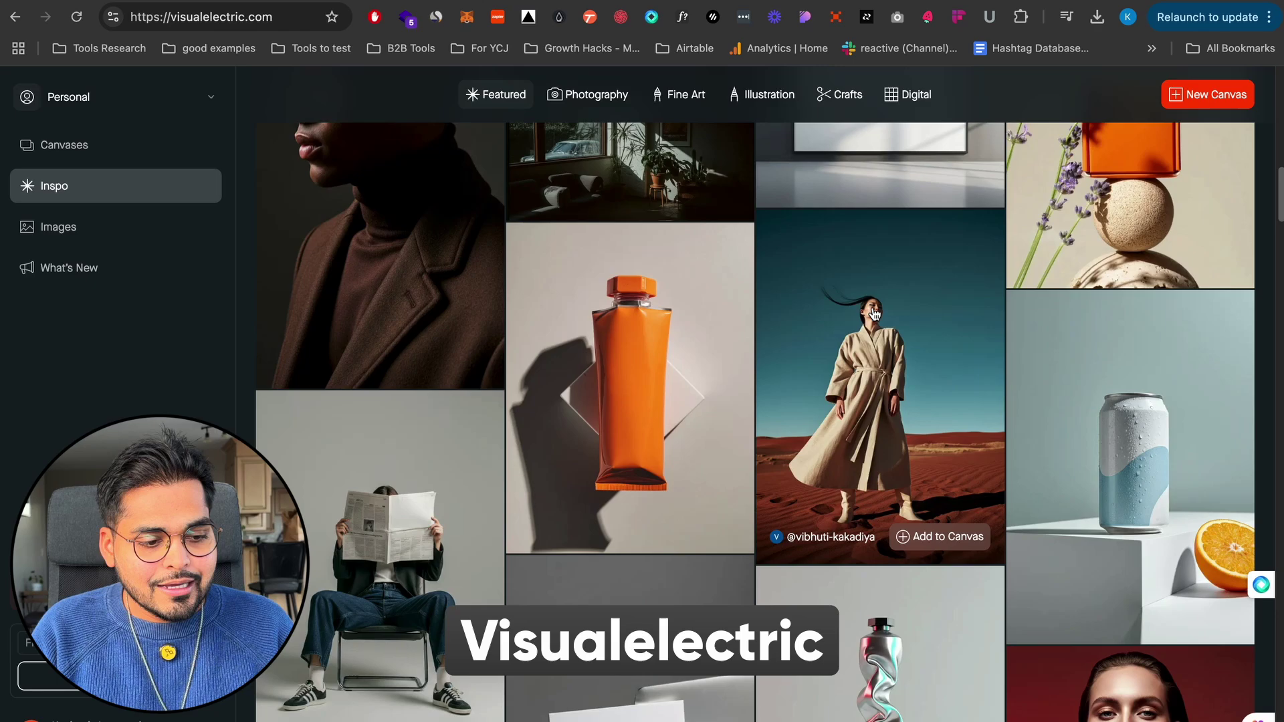
scroll(873, 314, down, 15)
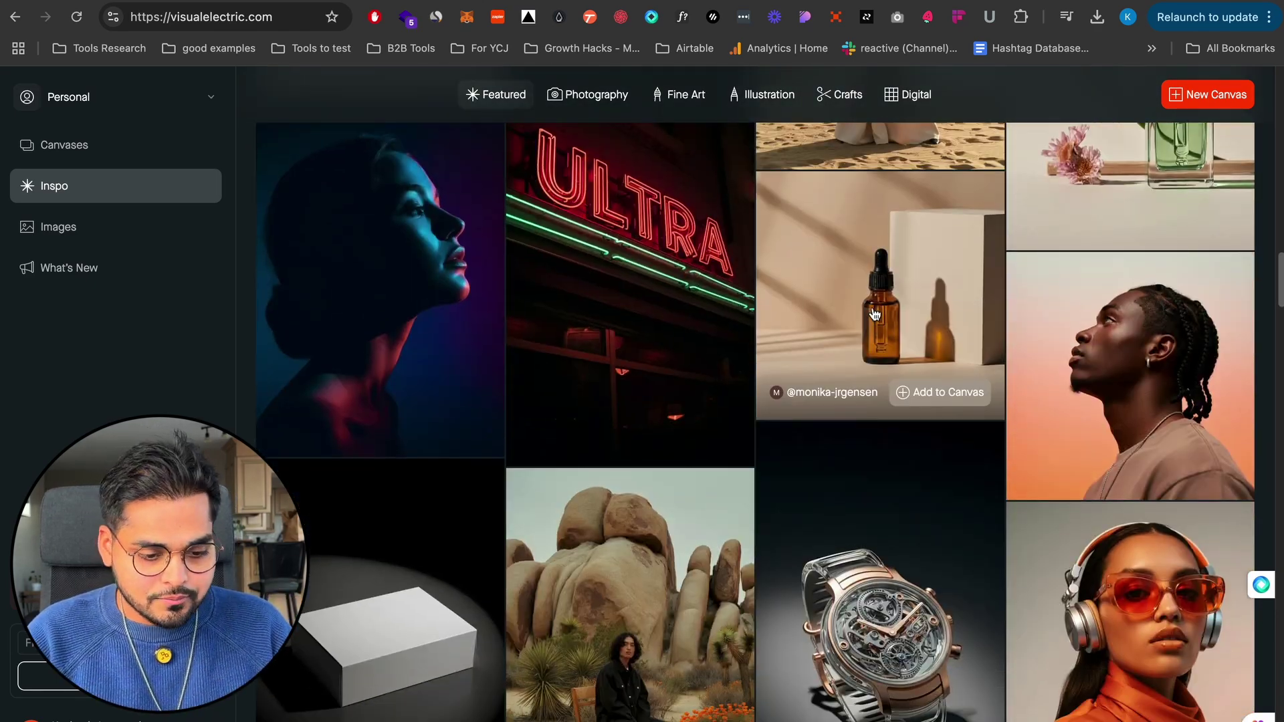
scroll(873, 313, down, 15)
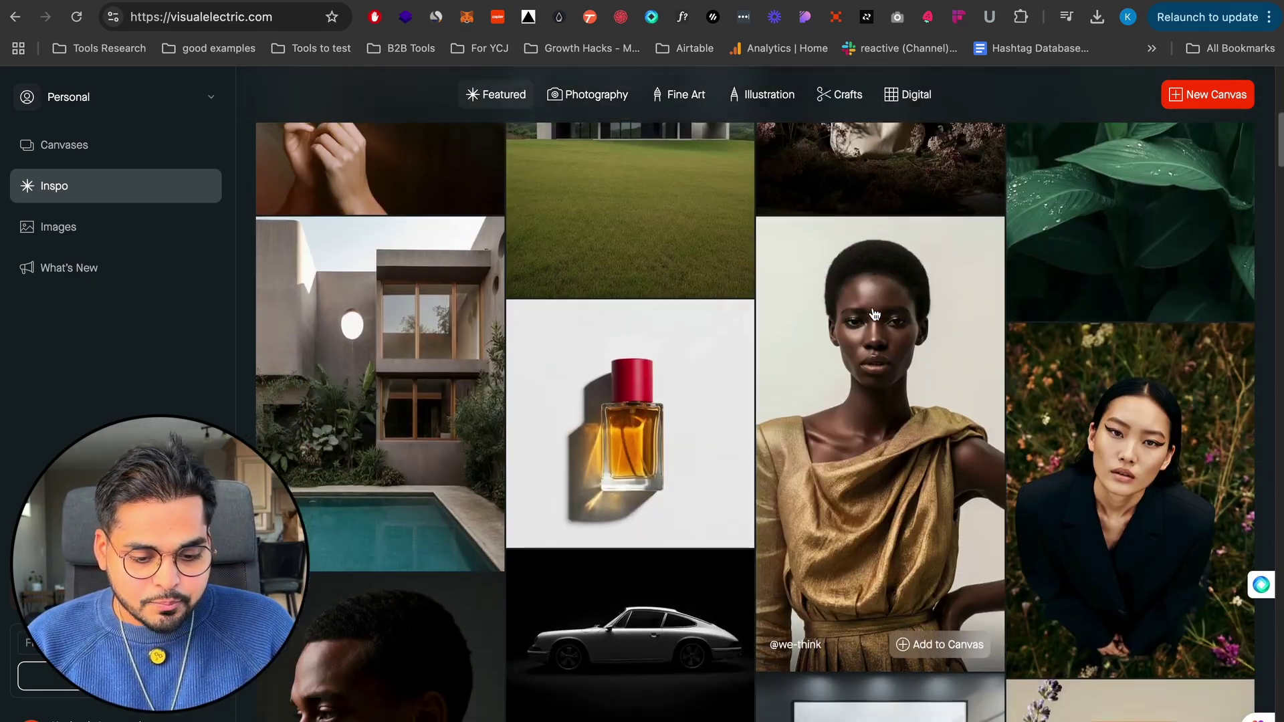
scroll(874, 314, down, 15)
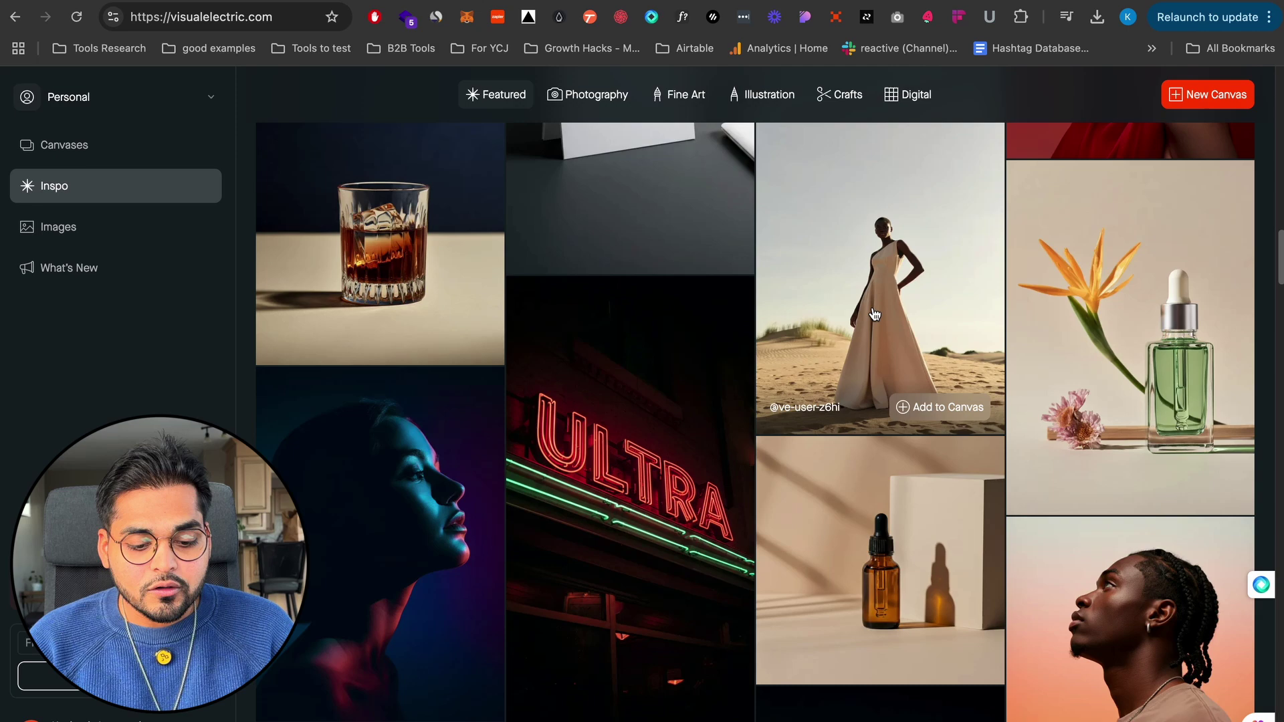
scroll(874, 314, down, 4)
scroll(874, 314, down, 12)
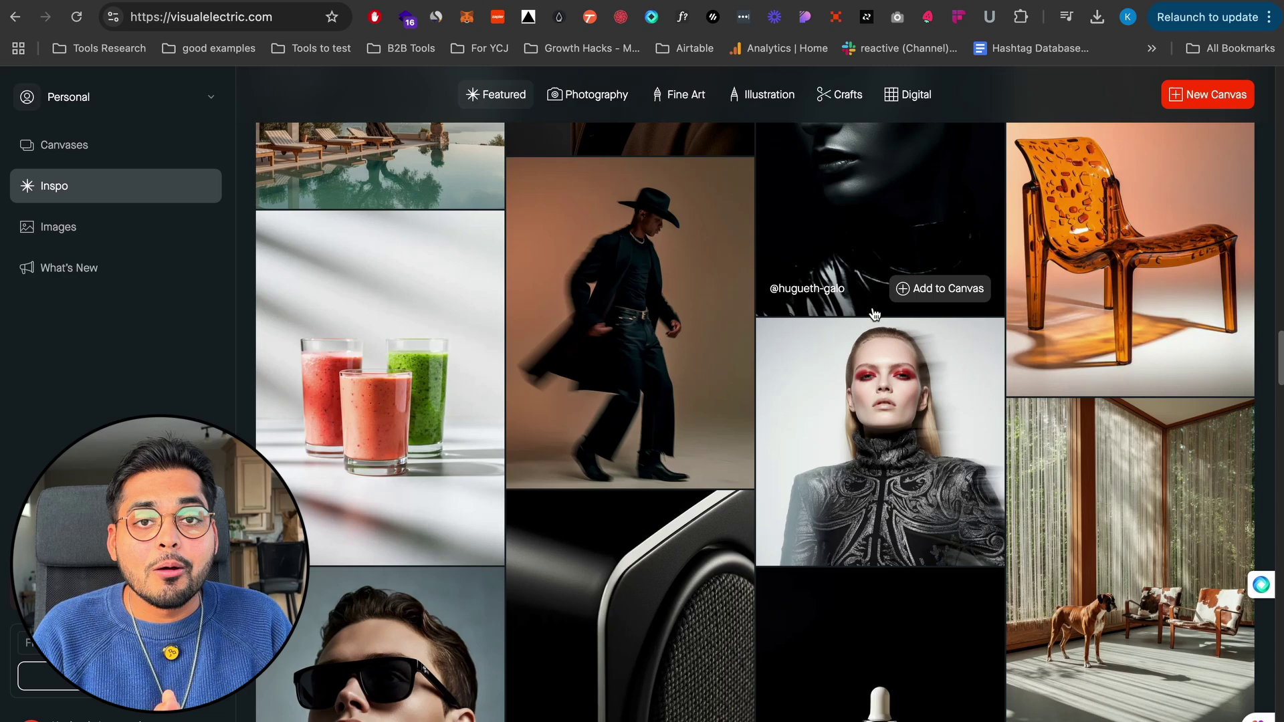
scroll(874, 314, down, 15)
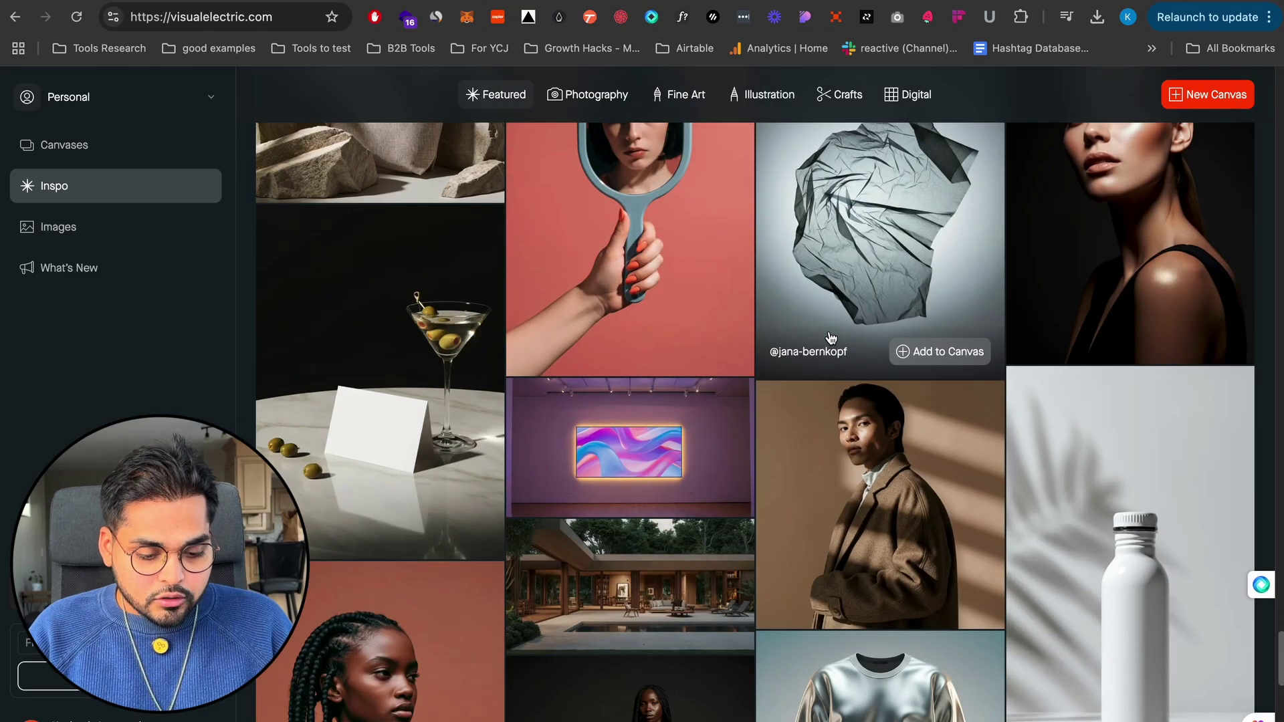
scroll(830, 337, down, 3)
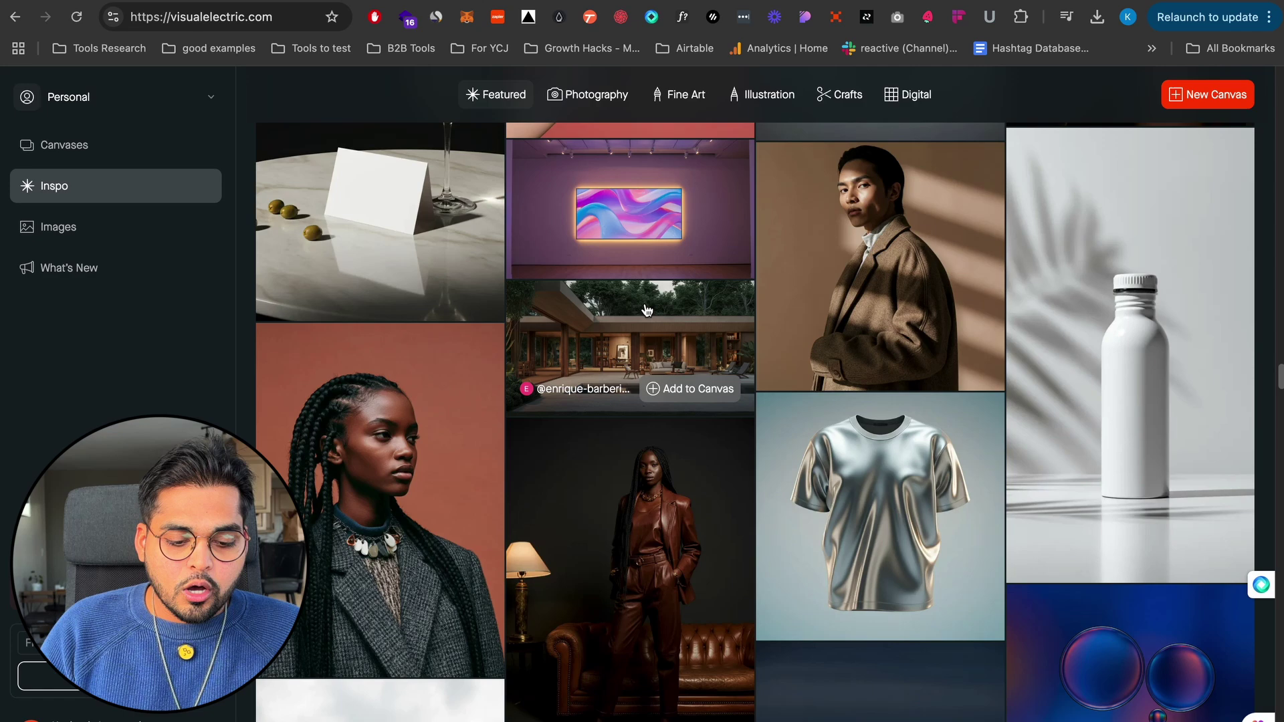
scroll(703, 377, down, 7)
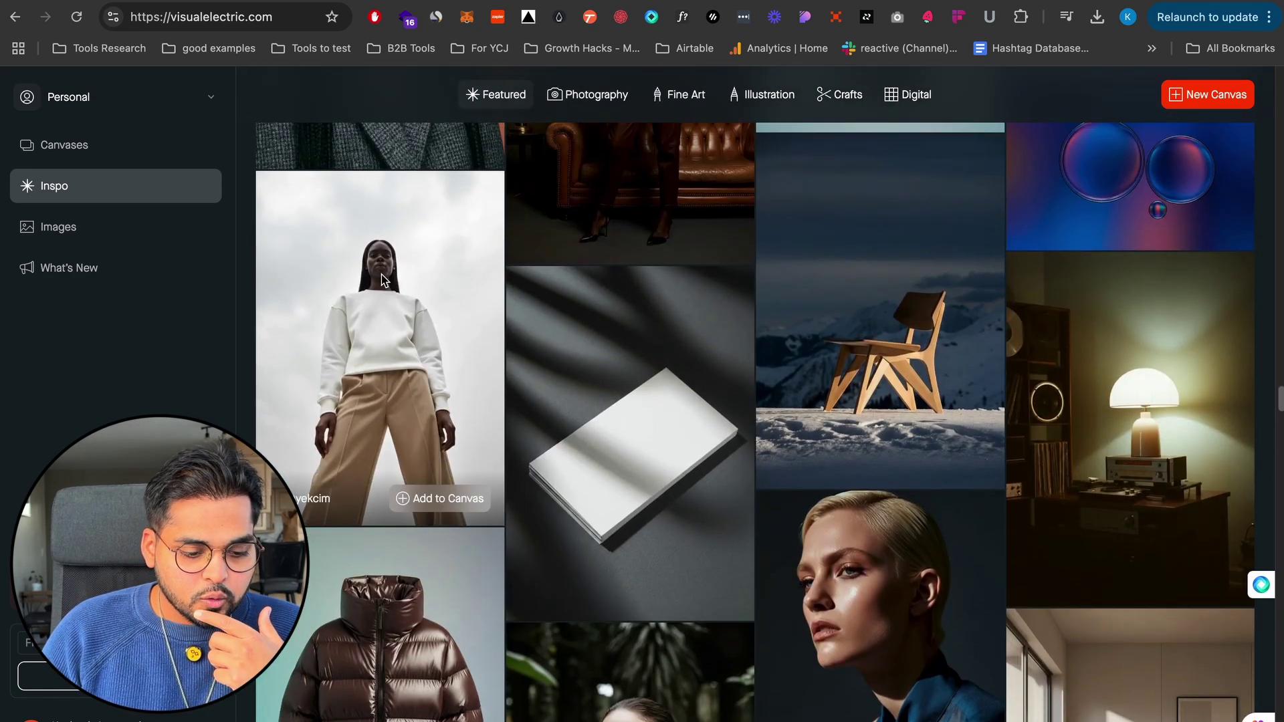
- Use Art Director on the white-sweatshirt photo with a Blade Runner background instruction and generate
click(385, 280)
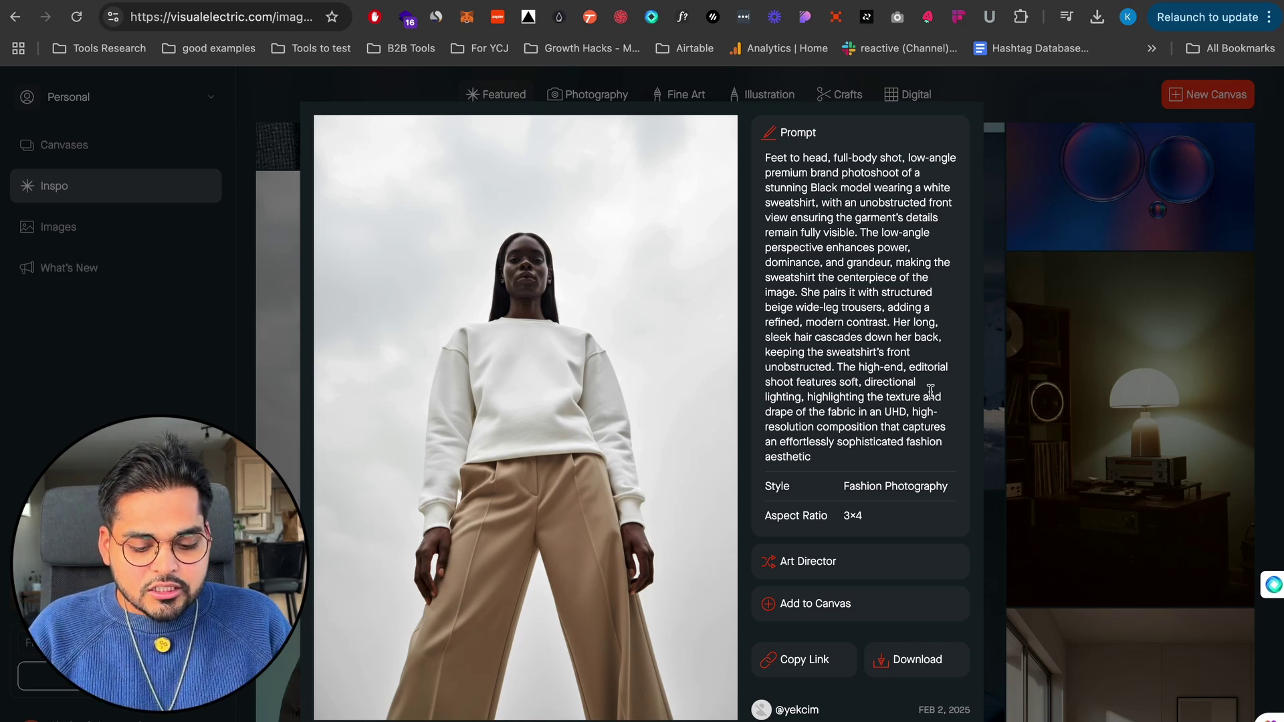
click(821, 570)
scroll(837, 558, down, 1)
click(825, 612)
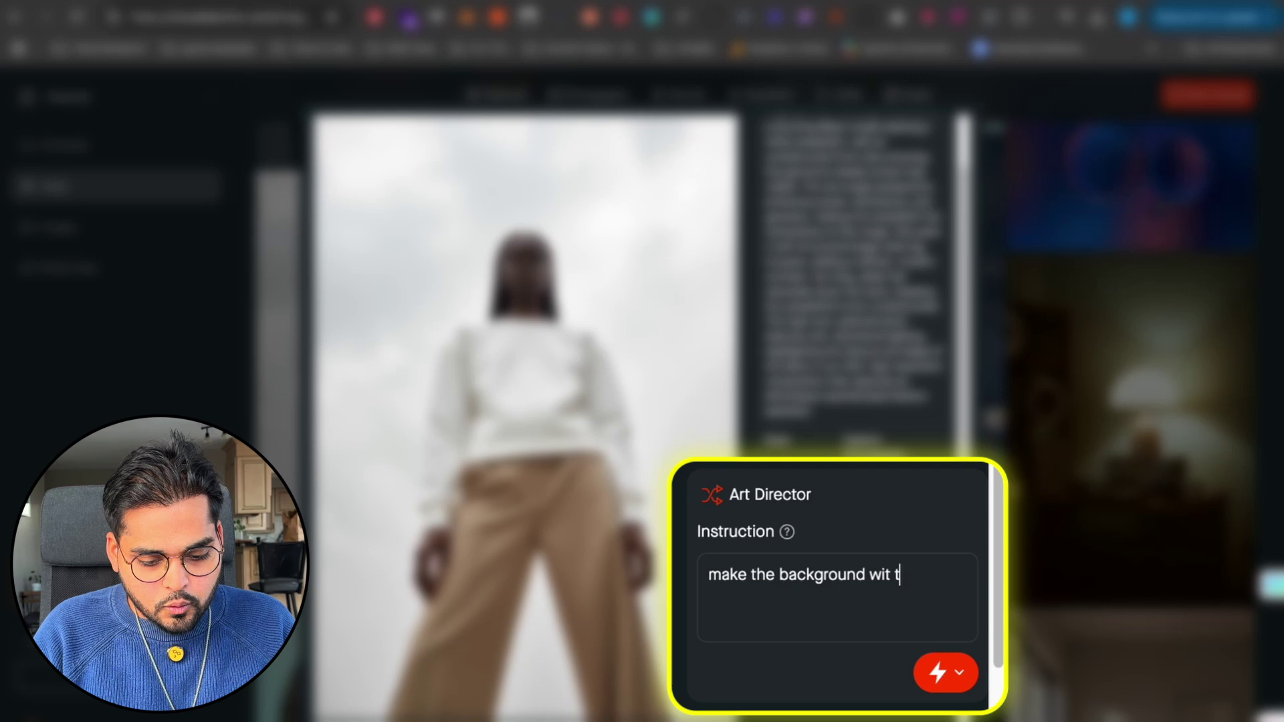
key(BackSpace)
text(of Blade Runner)
scroll(874, 568, down, 1)
click(925, 628)
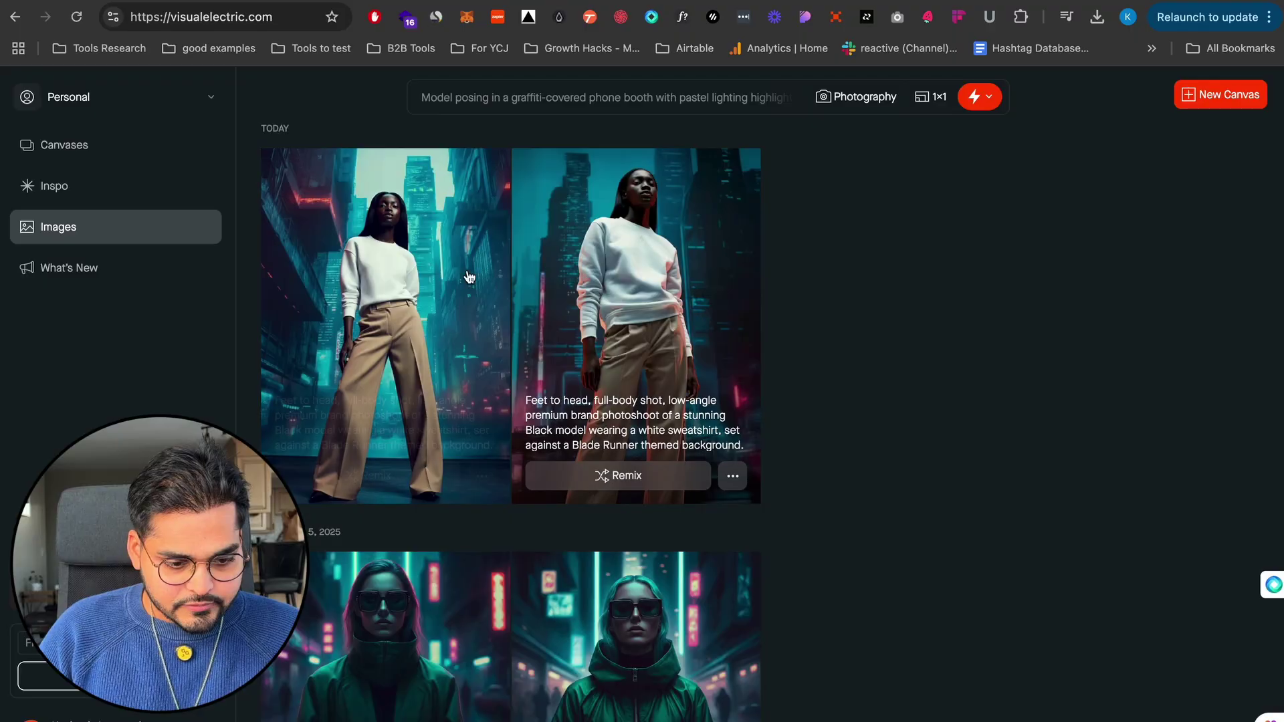
- Inspect the details of both generated Blade Runner images, then close them
click(667, 260)
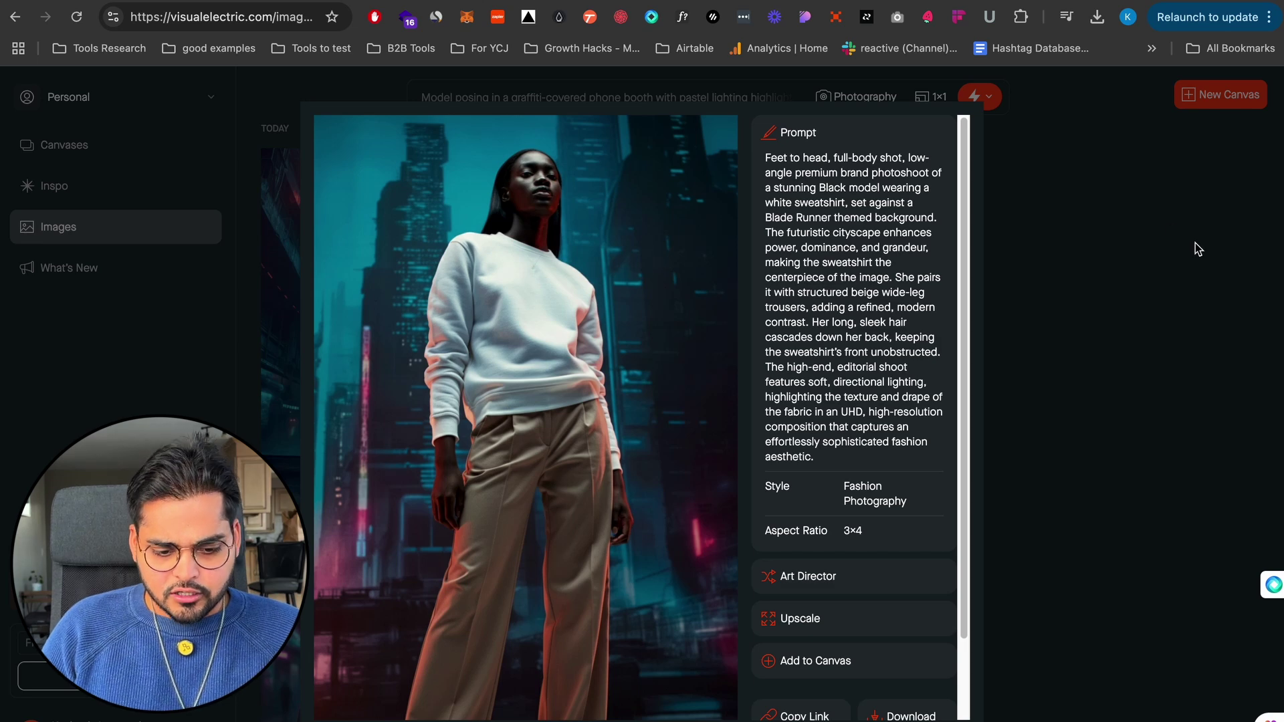
click(1083, 310)
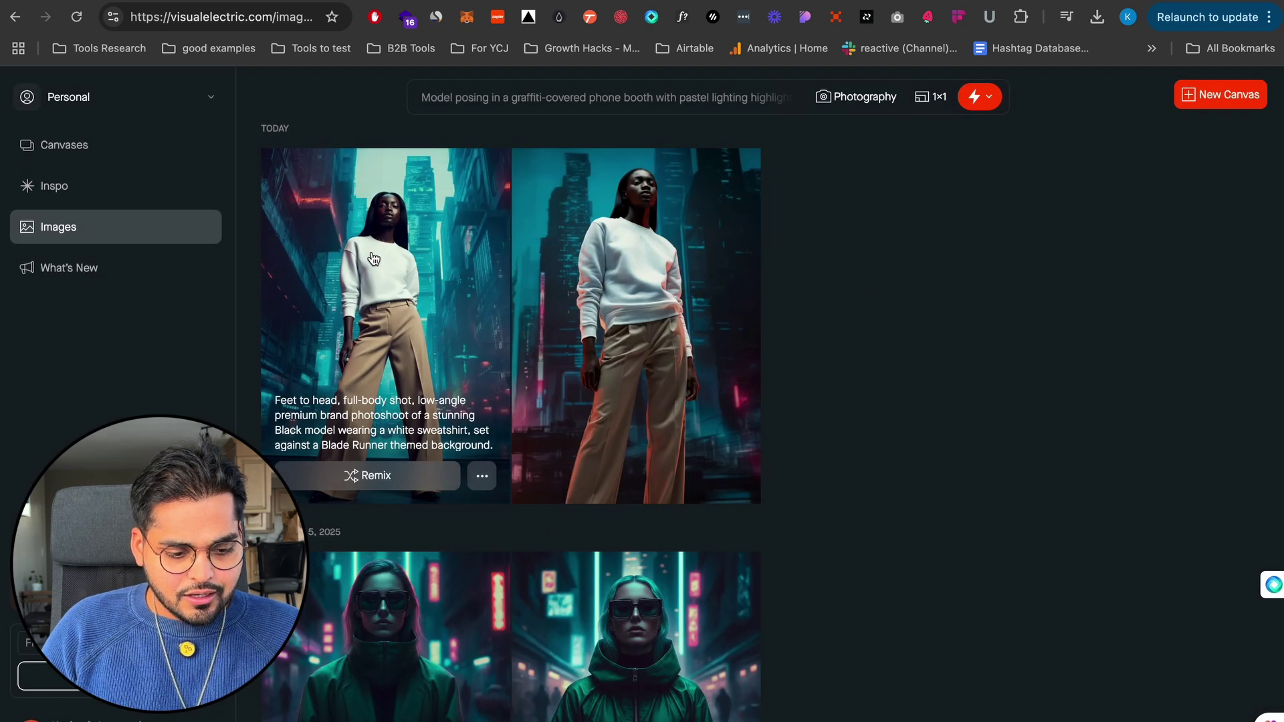
click(414, 281)
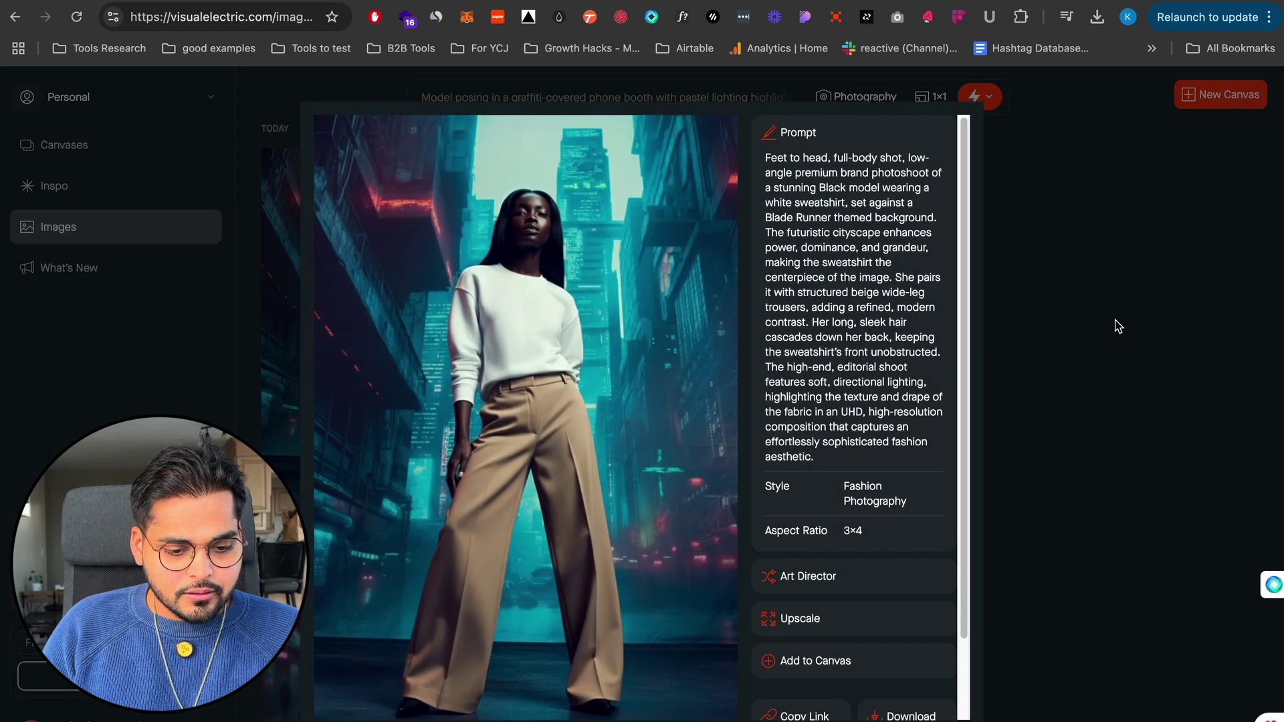
scroll(876, 325, down, 2)
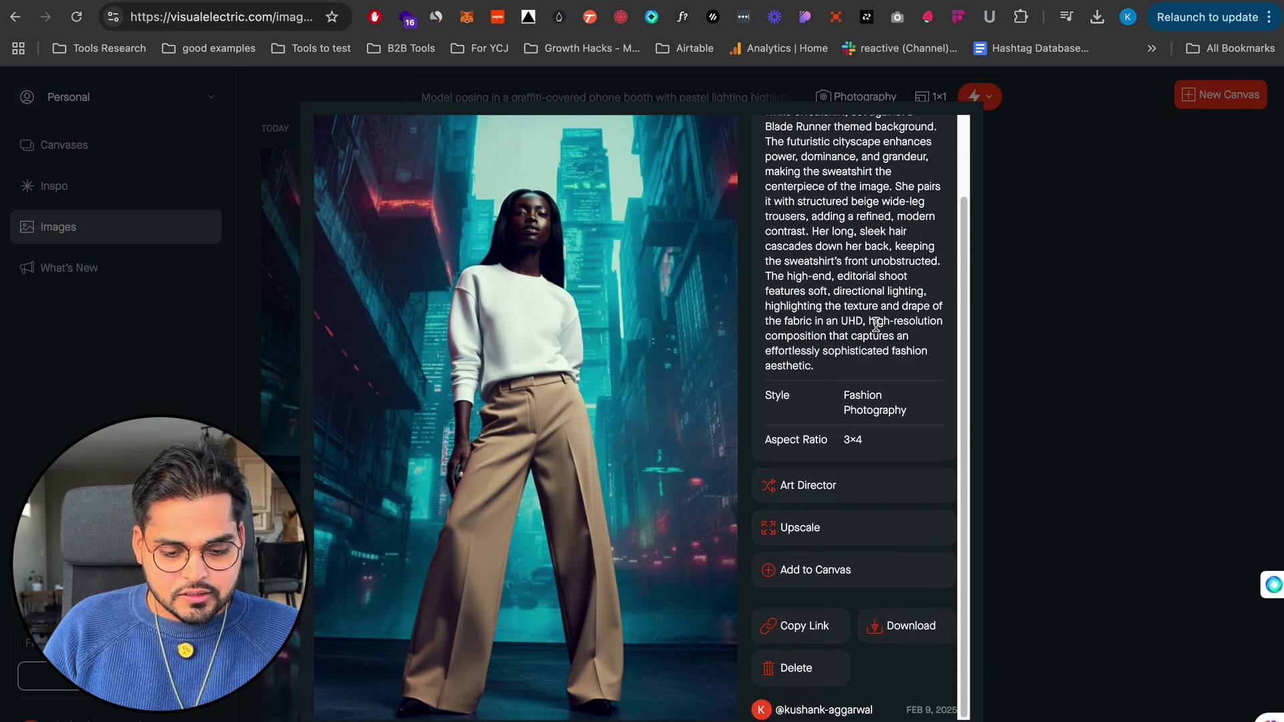
scroll(875, 325, up, 2)
click(1155, 290)
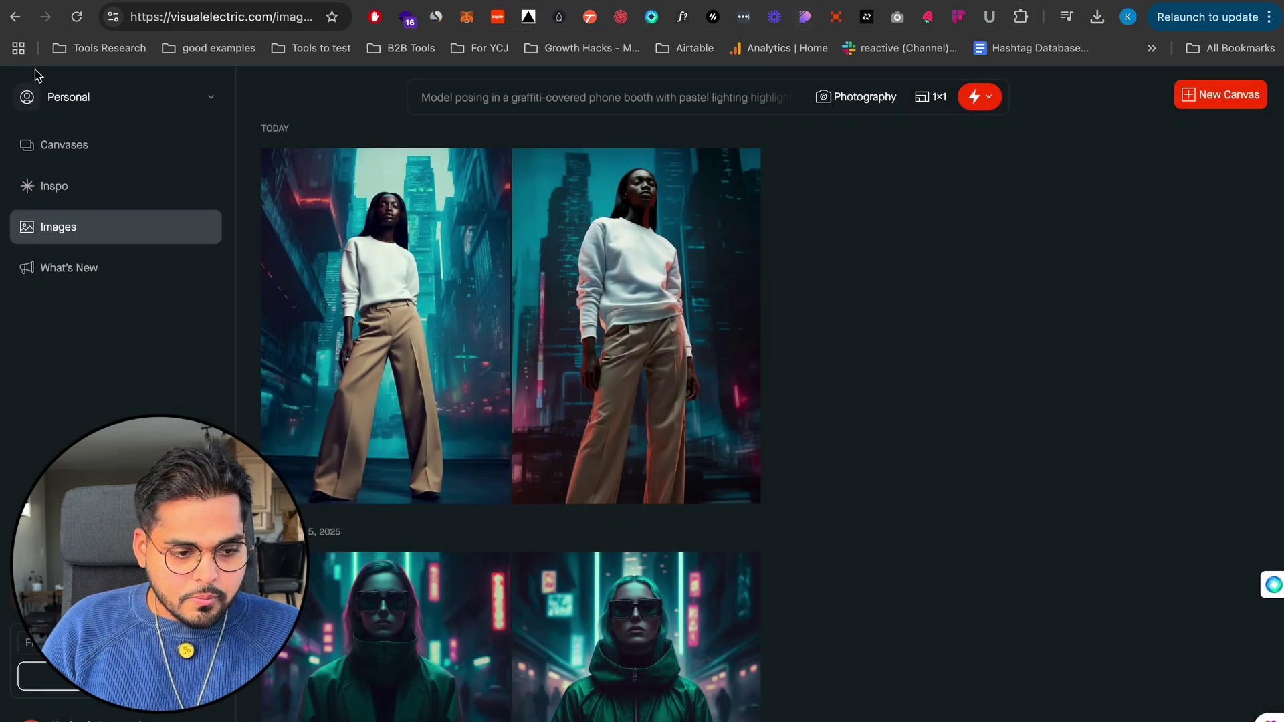
- Reload the Images page and switch to the Inspo gallery
click(164, 18)
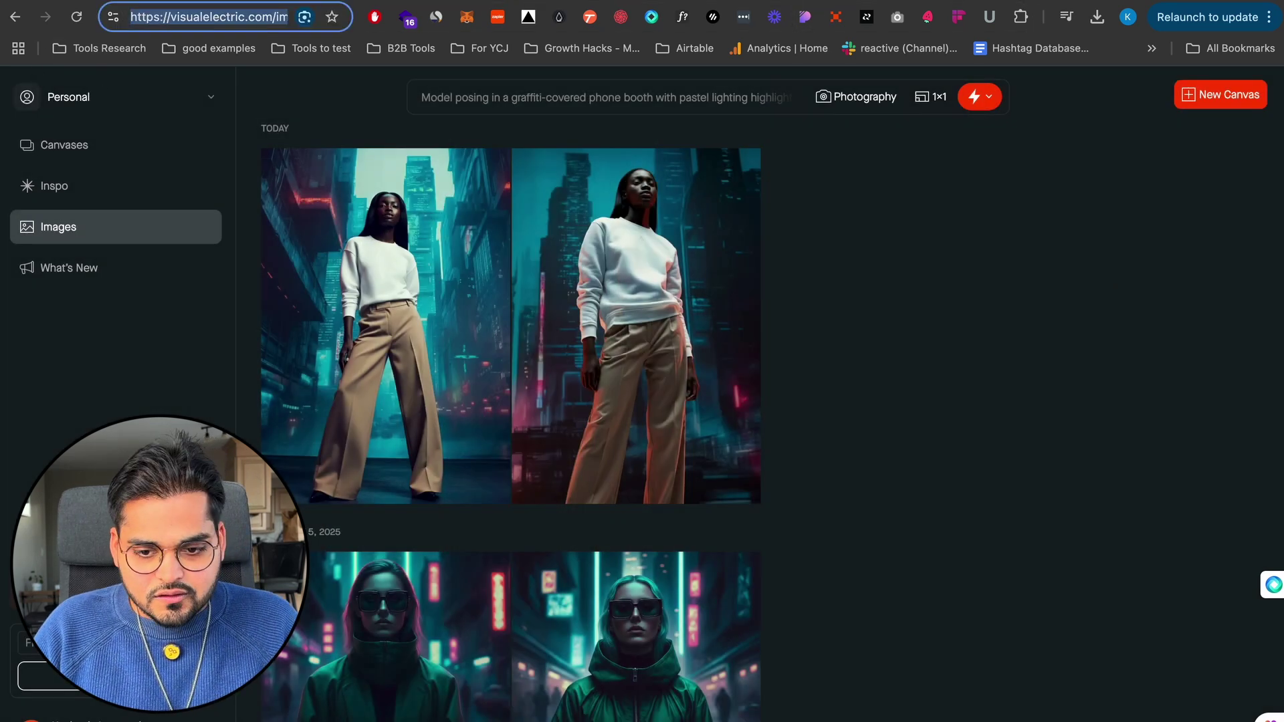
key(Return)
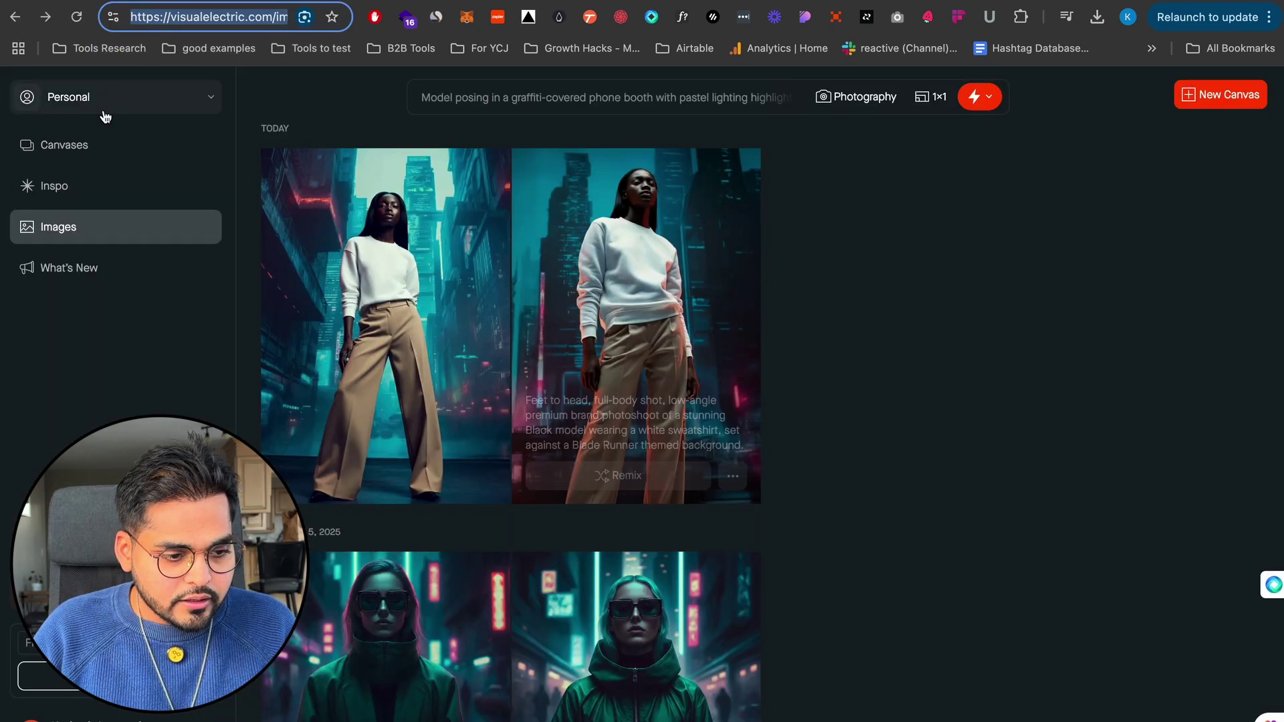
click(16, 20)
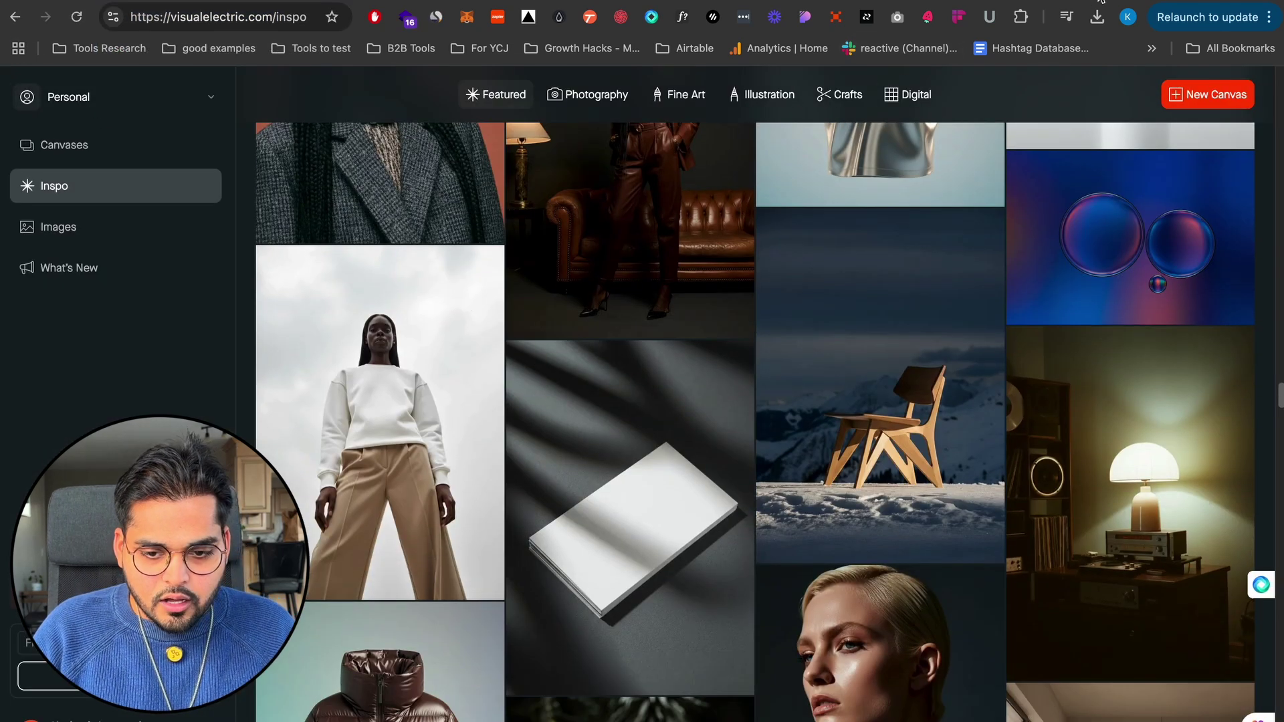
- Return to the Images page and detach its tab into a separate browser window
key(alt+Right)
drag(1104, 171, 1228, 96)
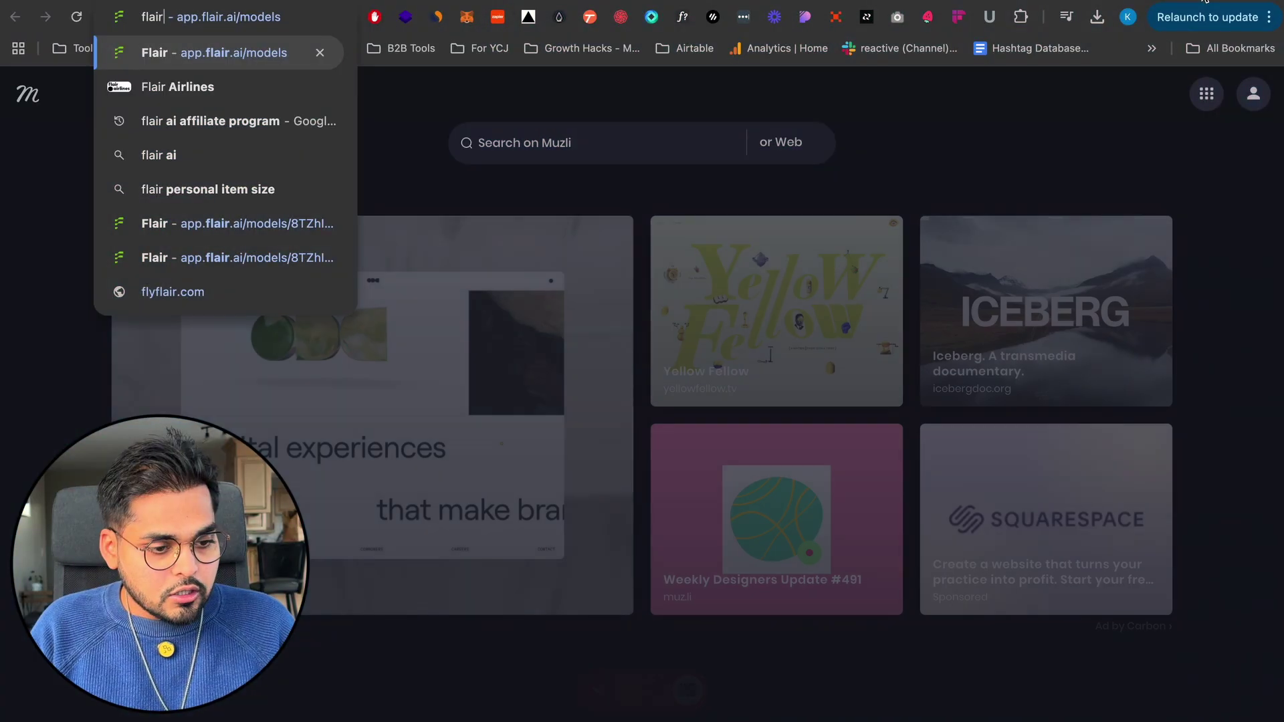
- Open app.flair.ai/models, filter examples by Product then Style, and open the pink coat Fashion-8TZhl model
key(Return)
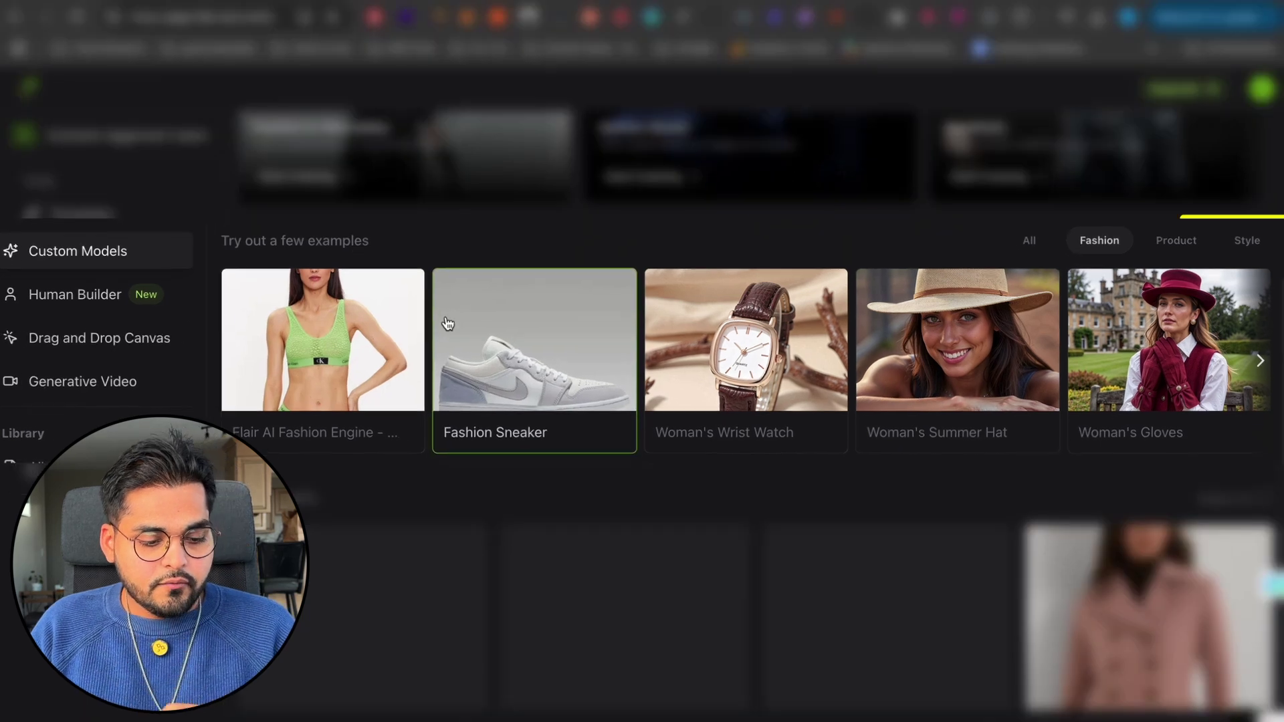
click(1177, 246)
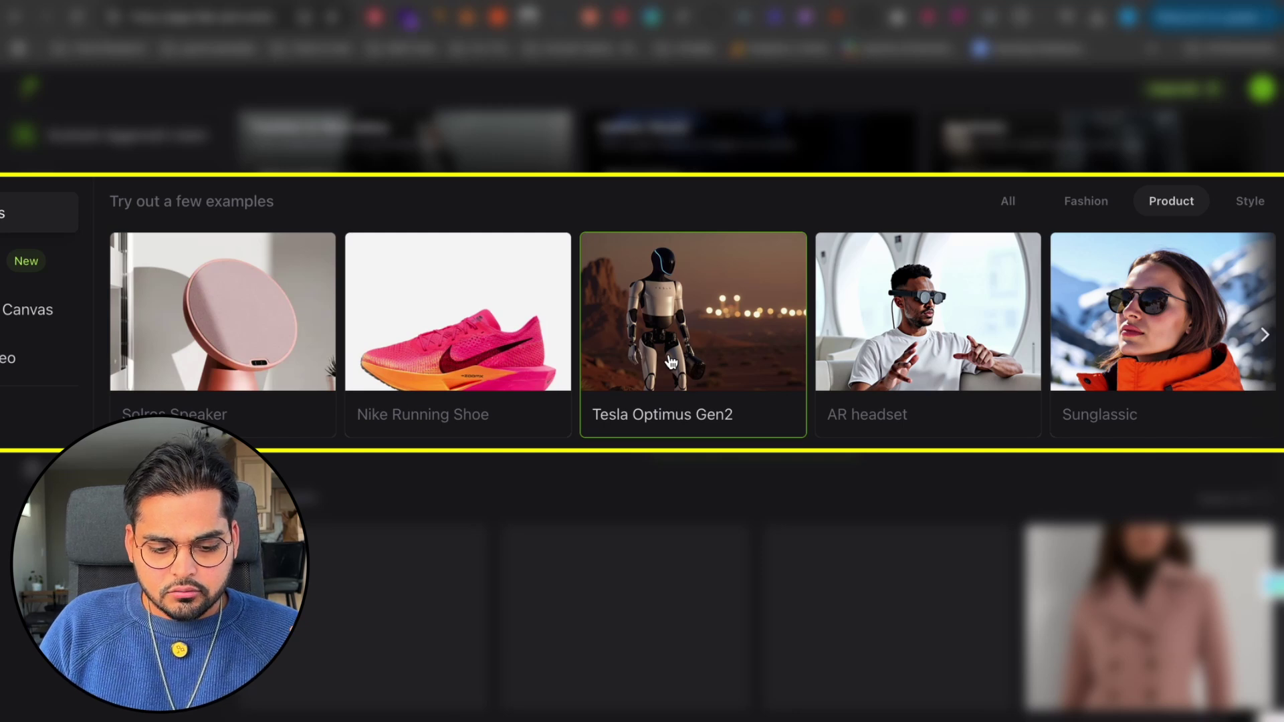
click(1245, 205)
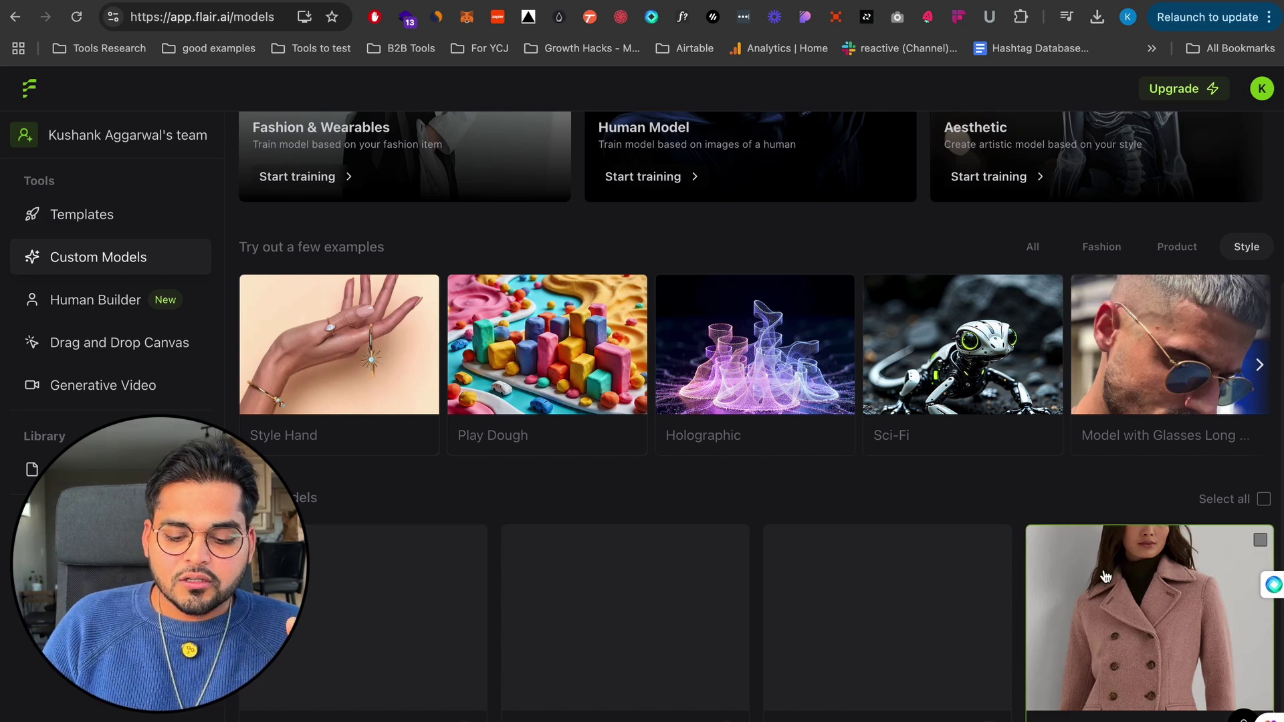
click(1105, 576)
- Look over Fashion-8TZhl's training images, then go to its Image Generation step
scroll(700, 388, down, 1)
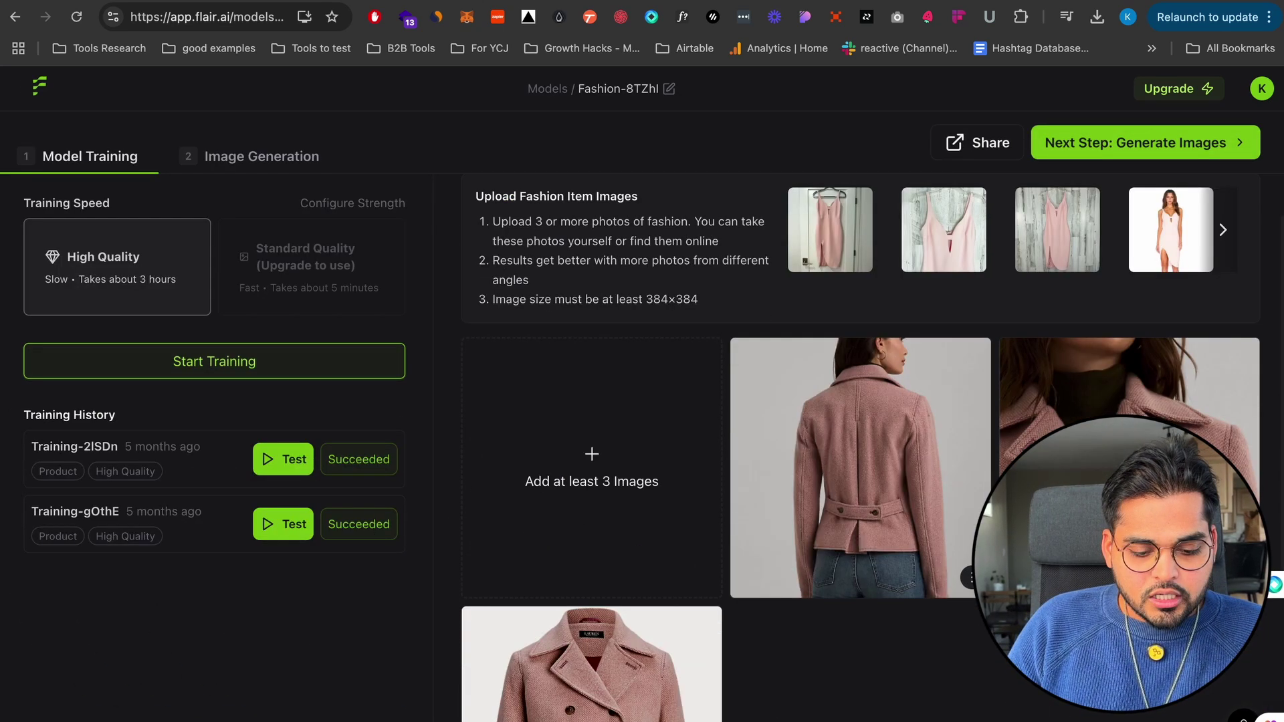
scroll(699, 388, down, 3)
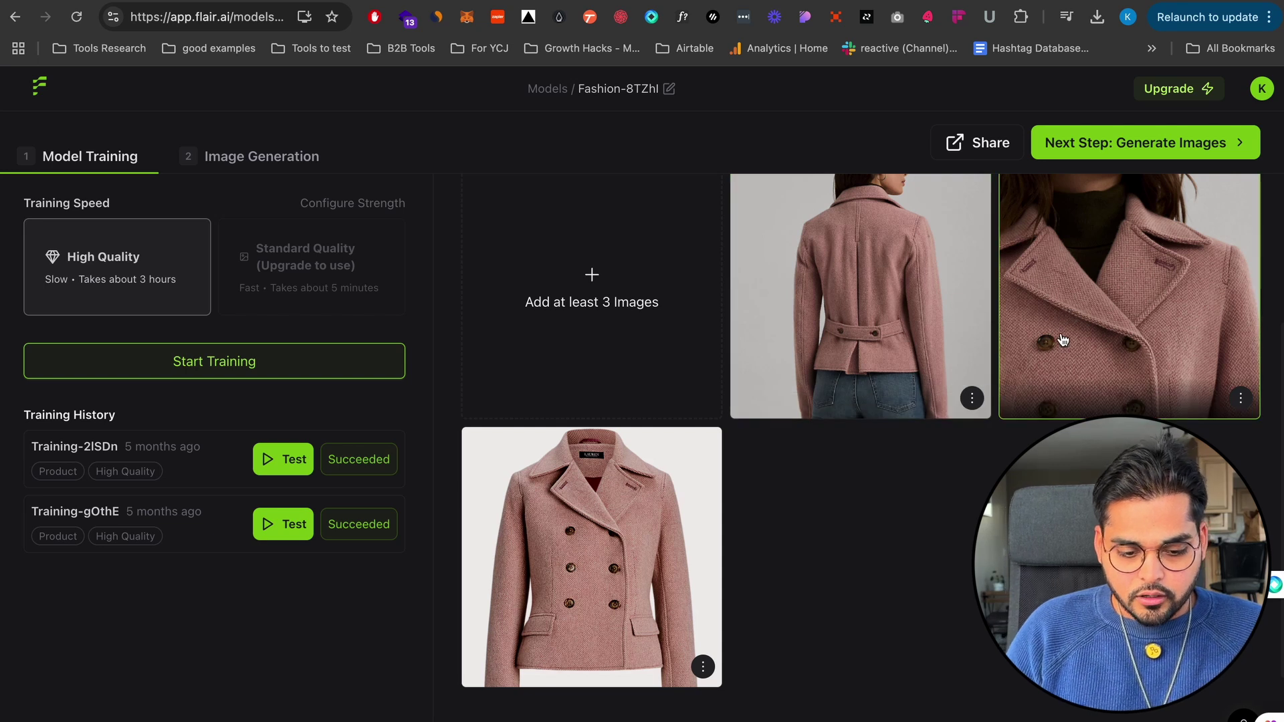
scroll(828, 547, up, 2)
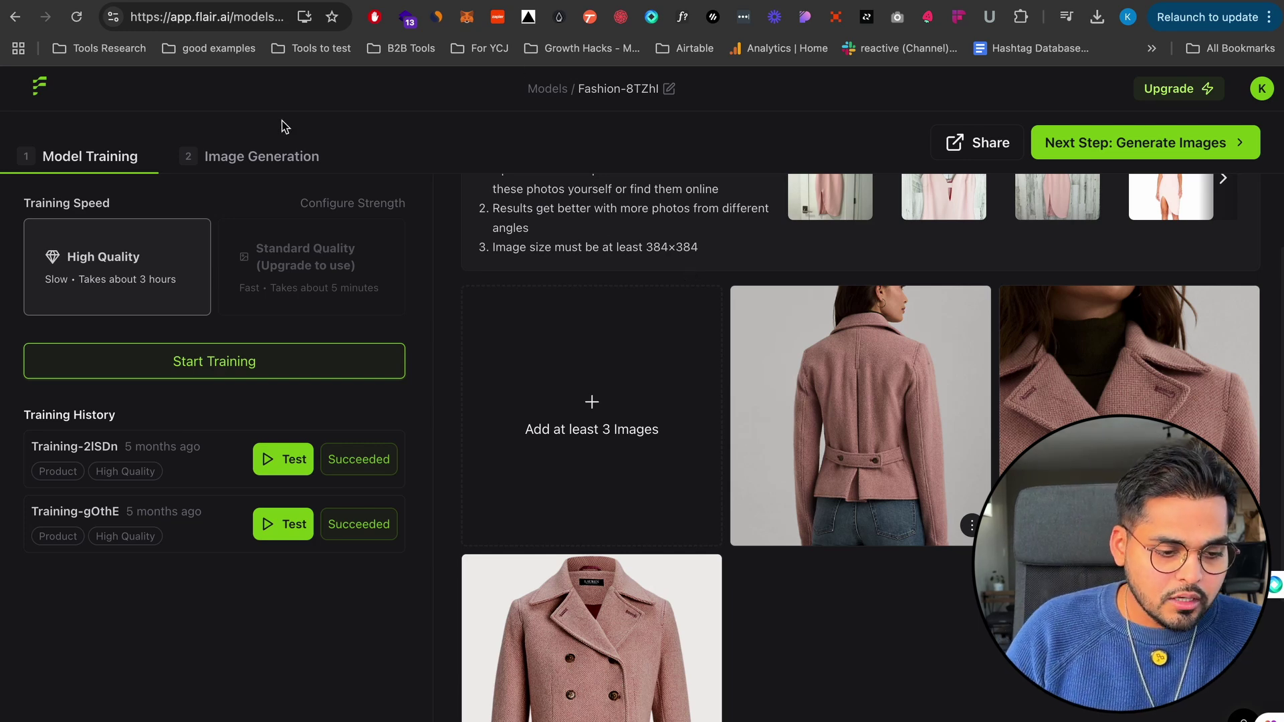
click(272, 157)
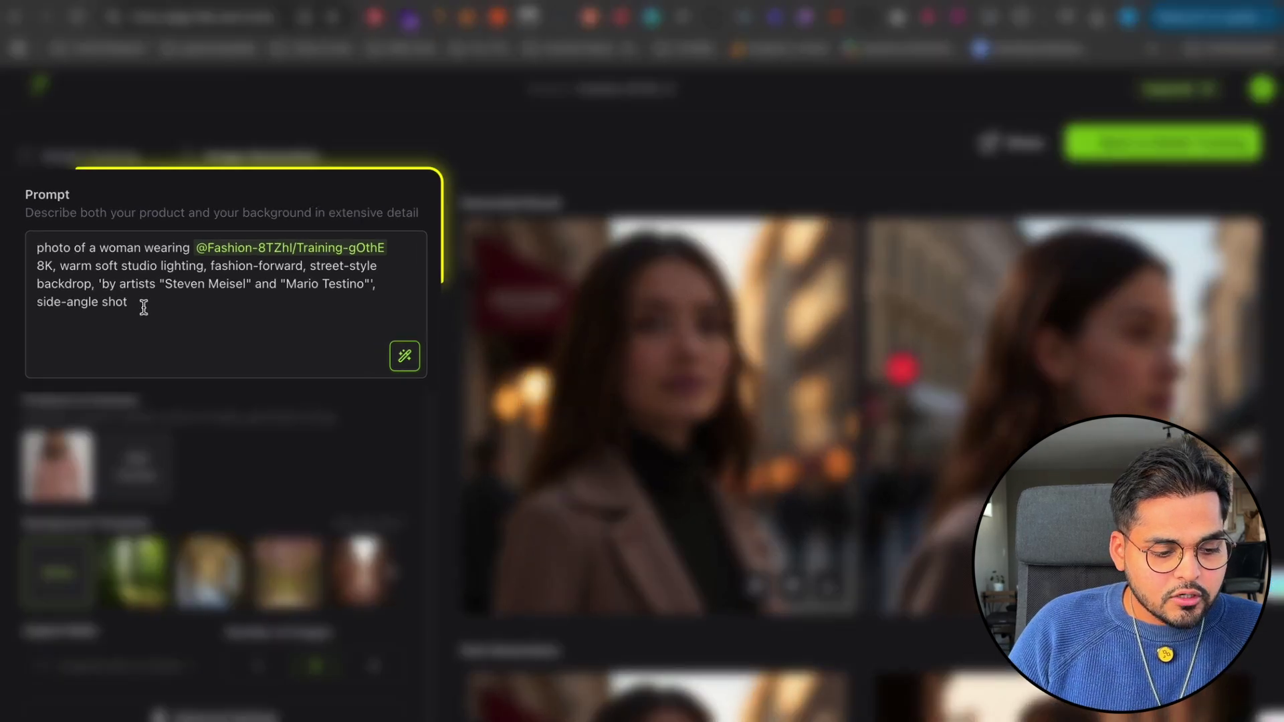
key(super+a)
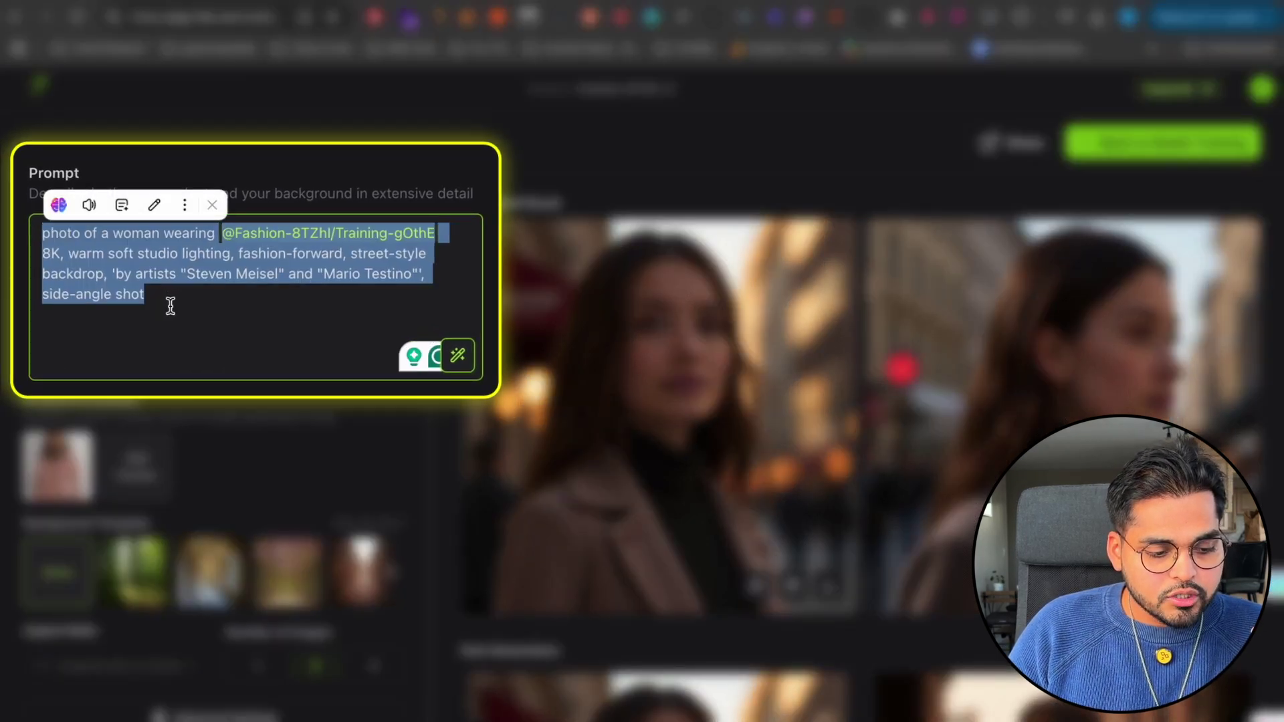
click(171, 306)
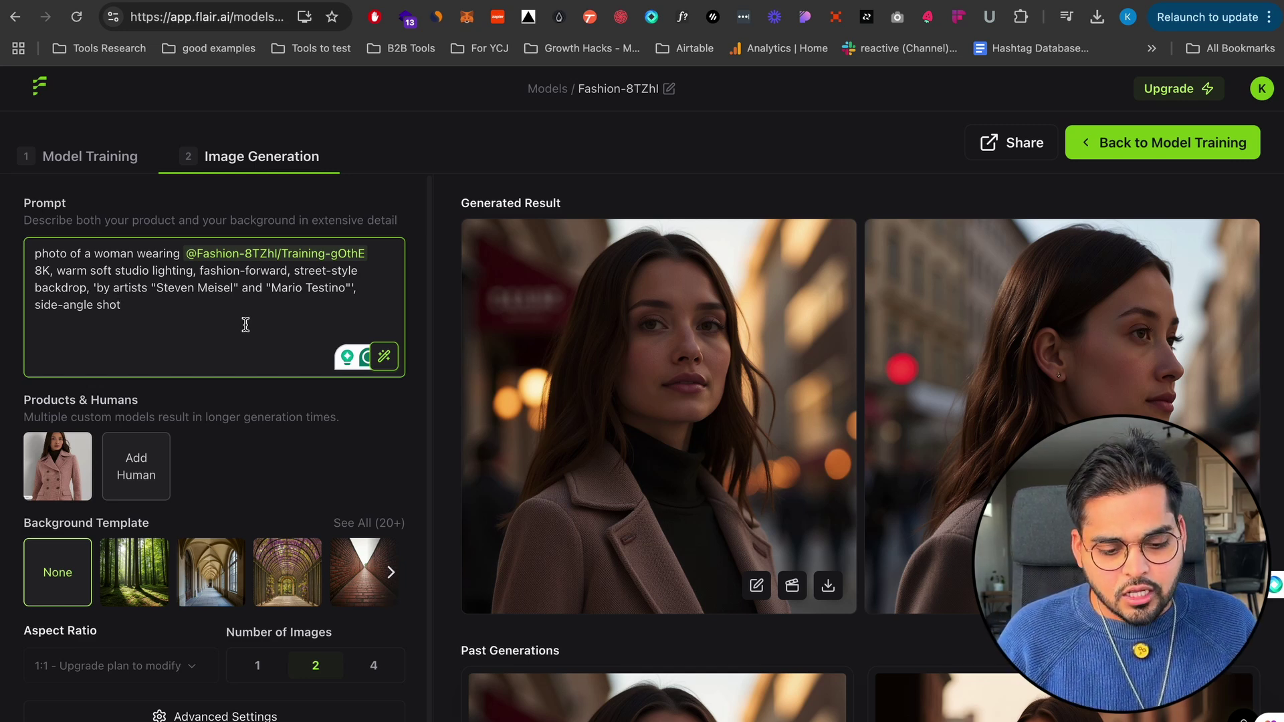
scroll(989, 268, down, 5)
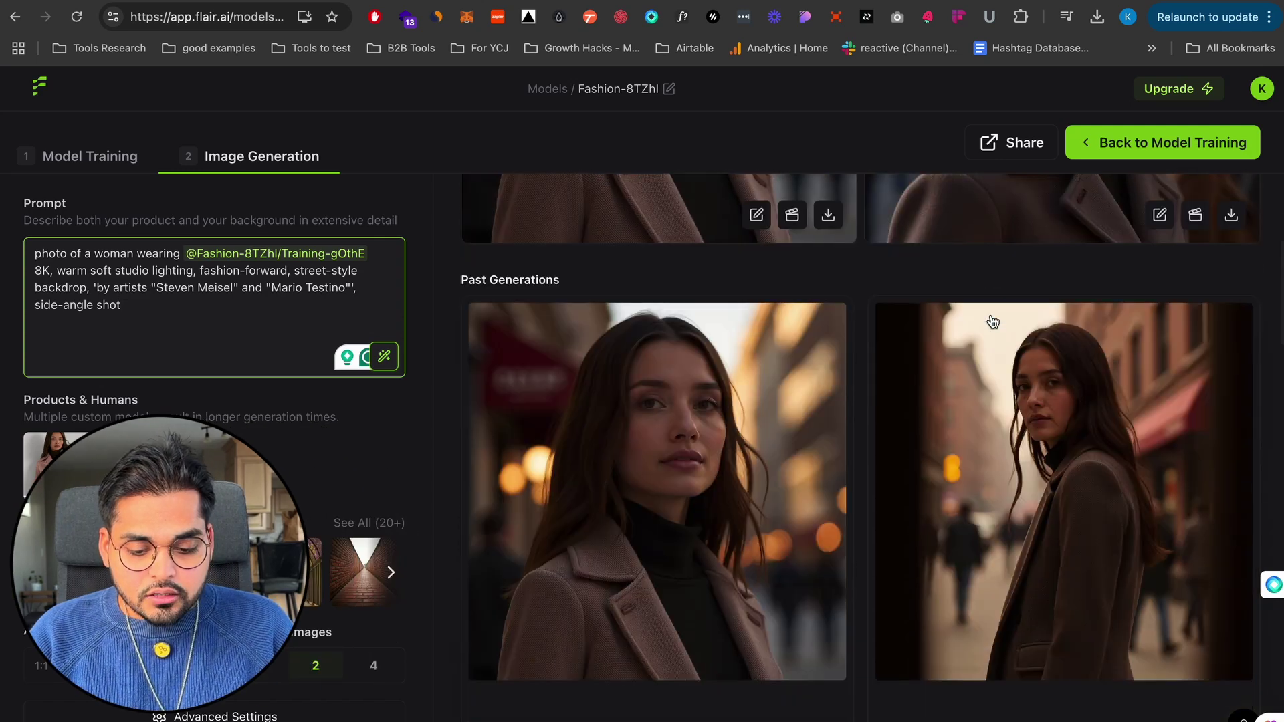
scroll(992, 321, down, 5)
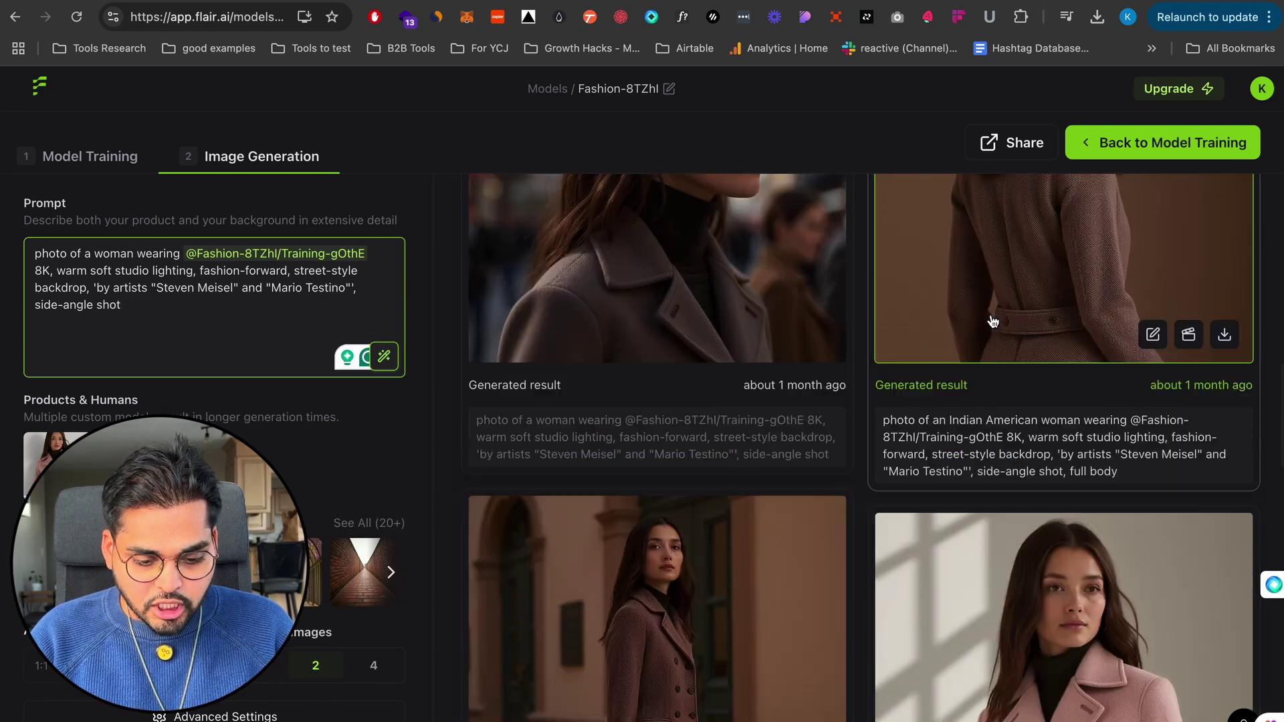
scroll(992, 321, down, 15)
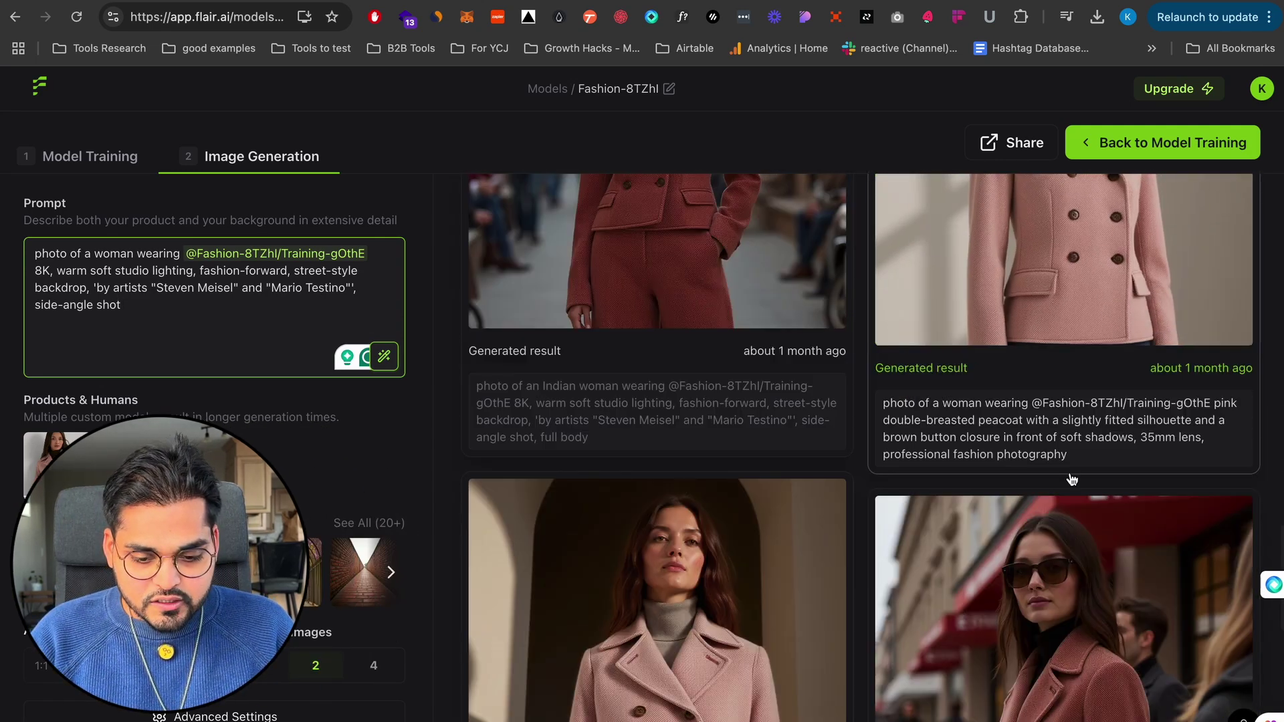
scroll(1115, 475, down, 10)
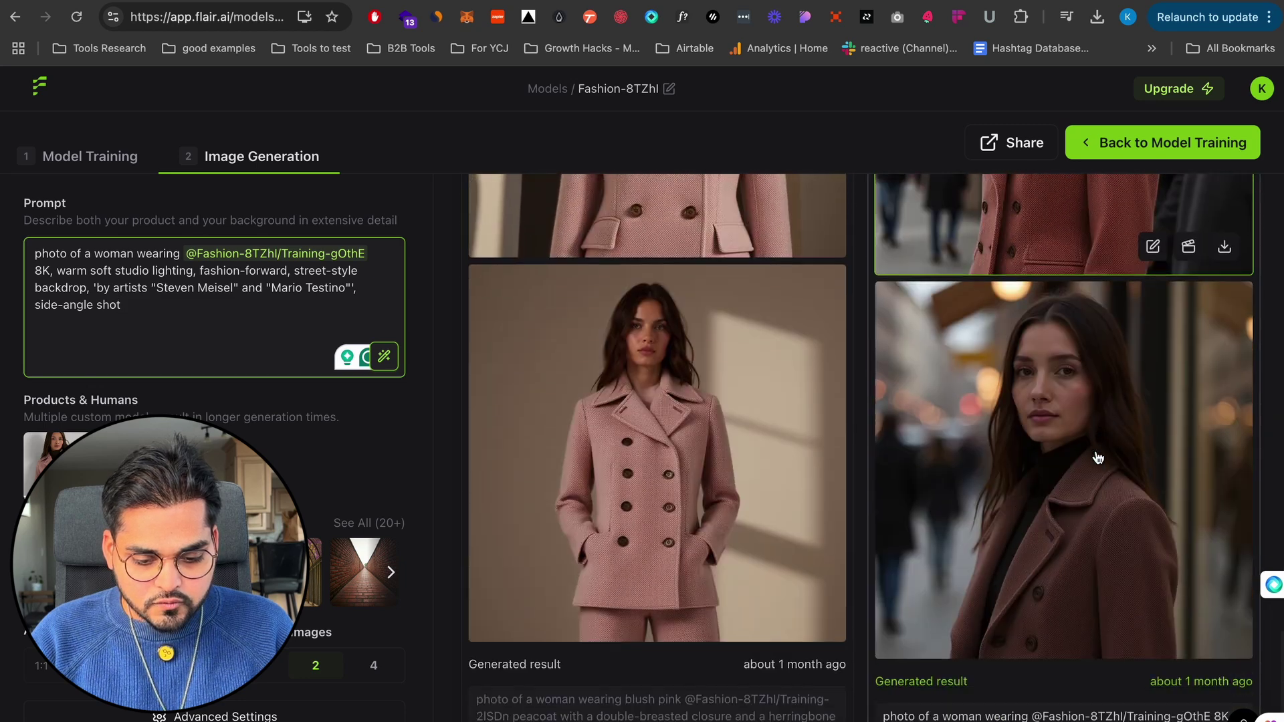
scroll(988, 544, up, 1)
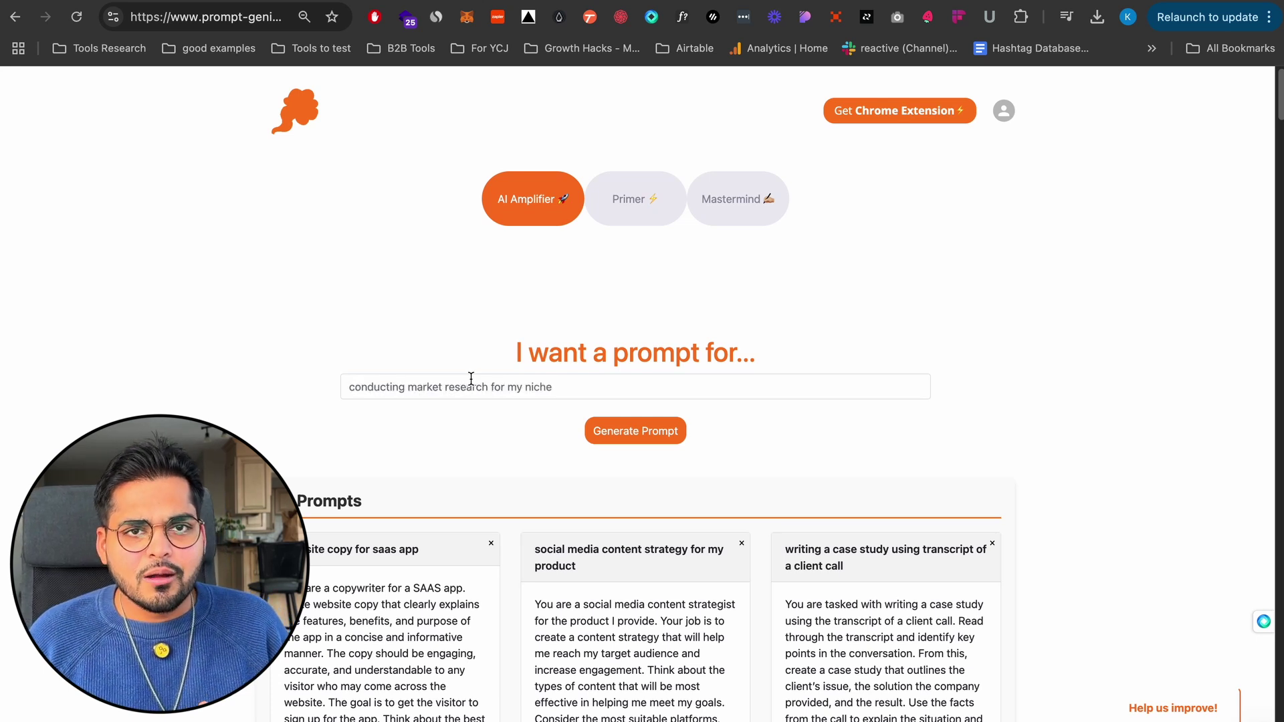
- Generate a prompt for 'blog post based on transcript prvovided'
click(470, 379)
text(blog post based on transcript prvovided)
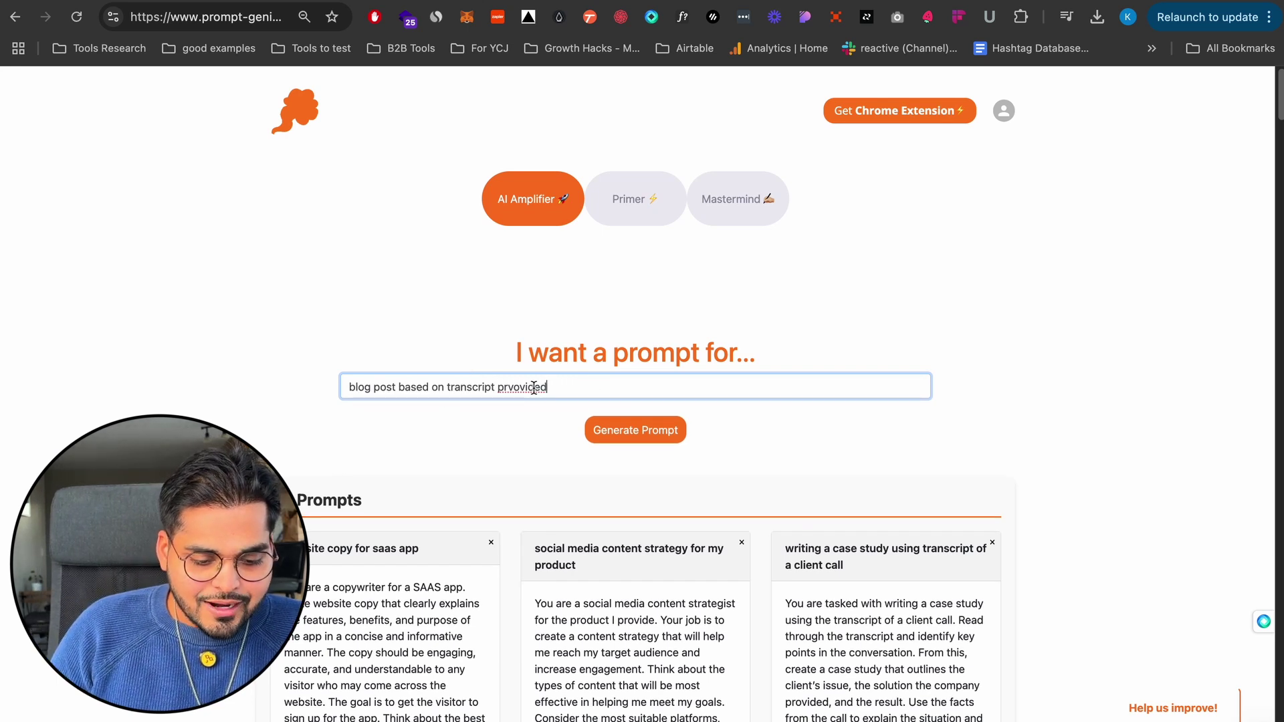
click(608, 433)
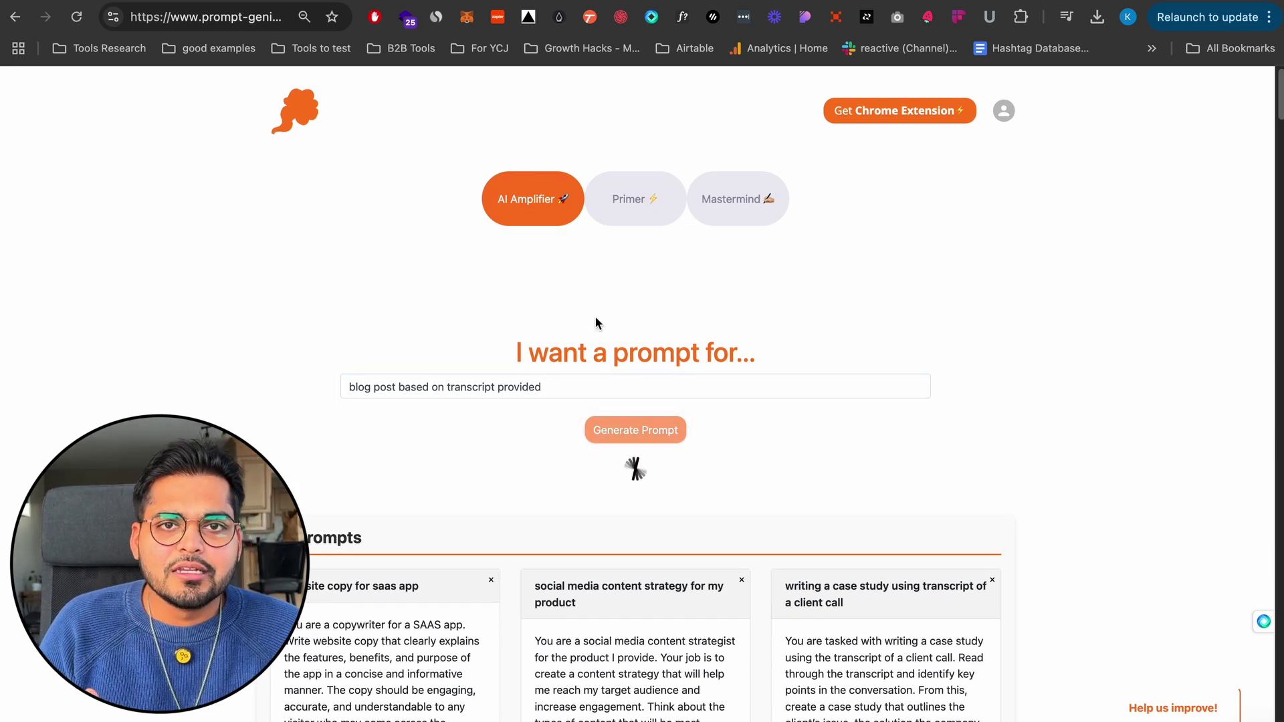
- Review the generated prompt, highlighting the {$TRANSCRIPT} placeholder lines along the way
scroll(266, 367, down, 5)
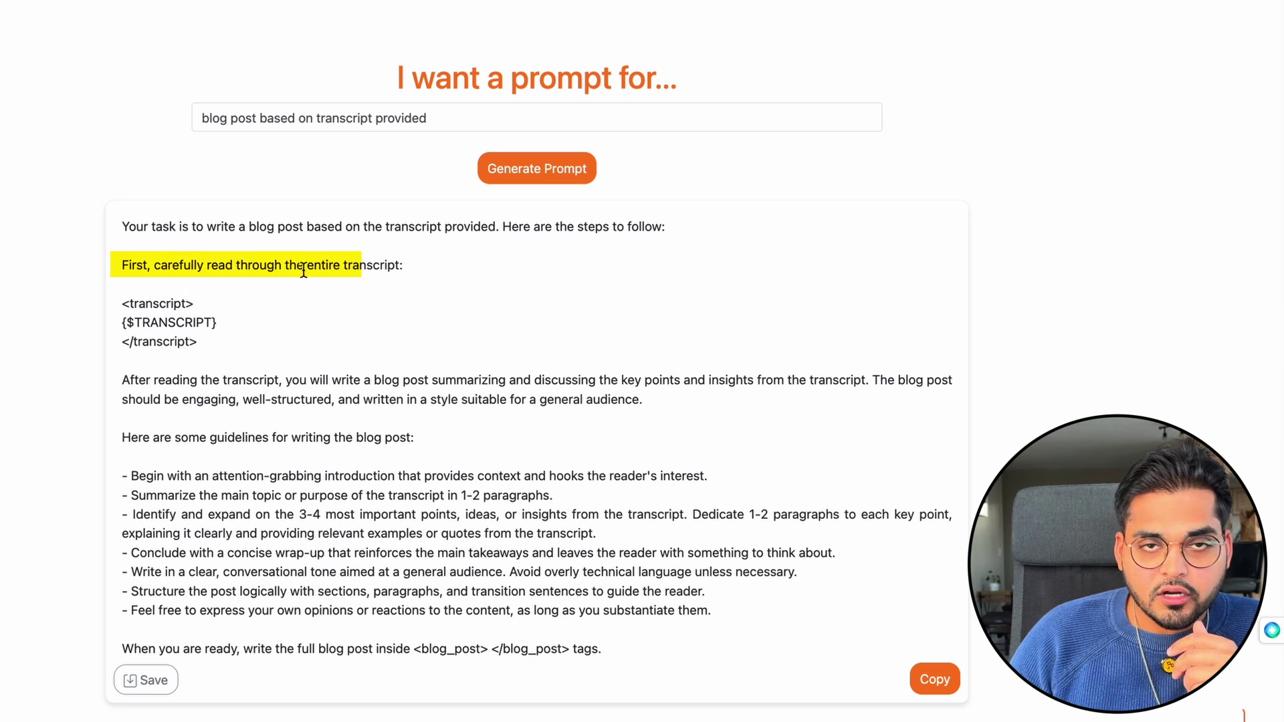
drag(168, 332, 136, 322)
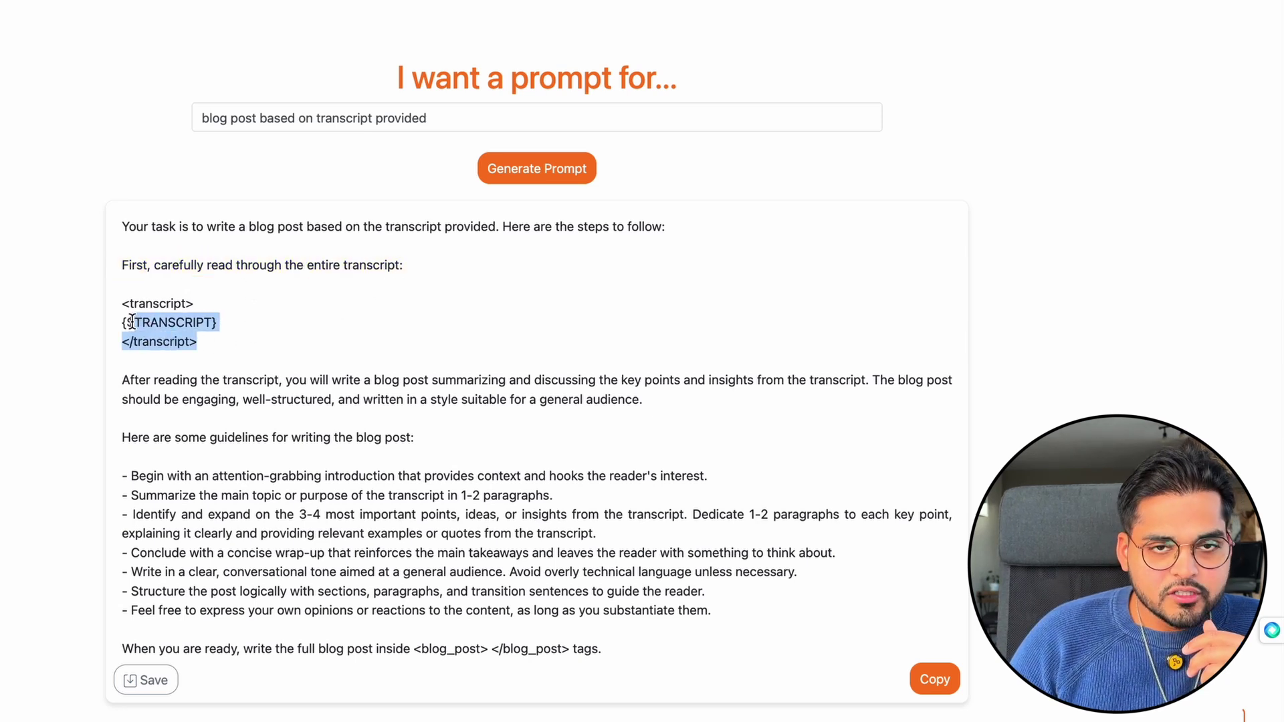
scroll(294, 340, down, 2)
click(264, 336)
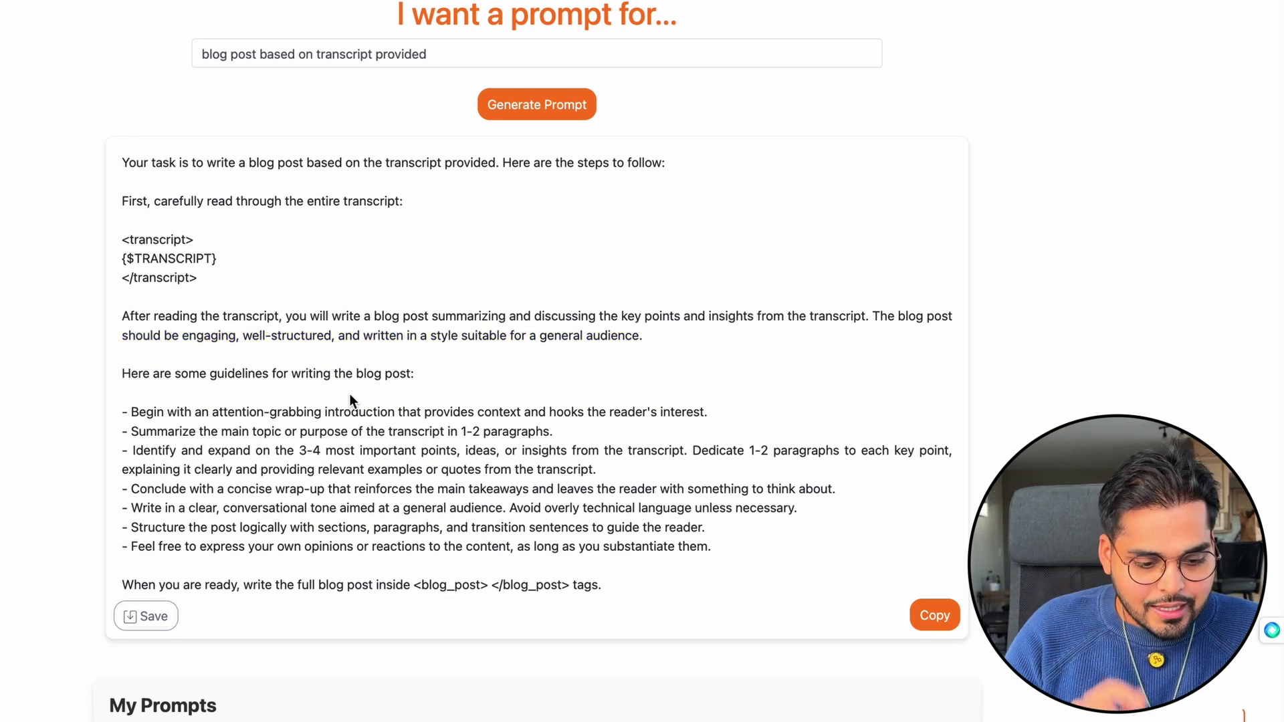
scroll(349, 393, down, 5)
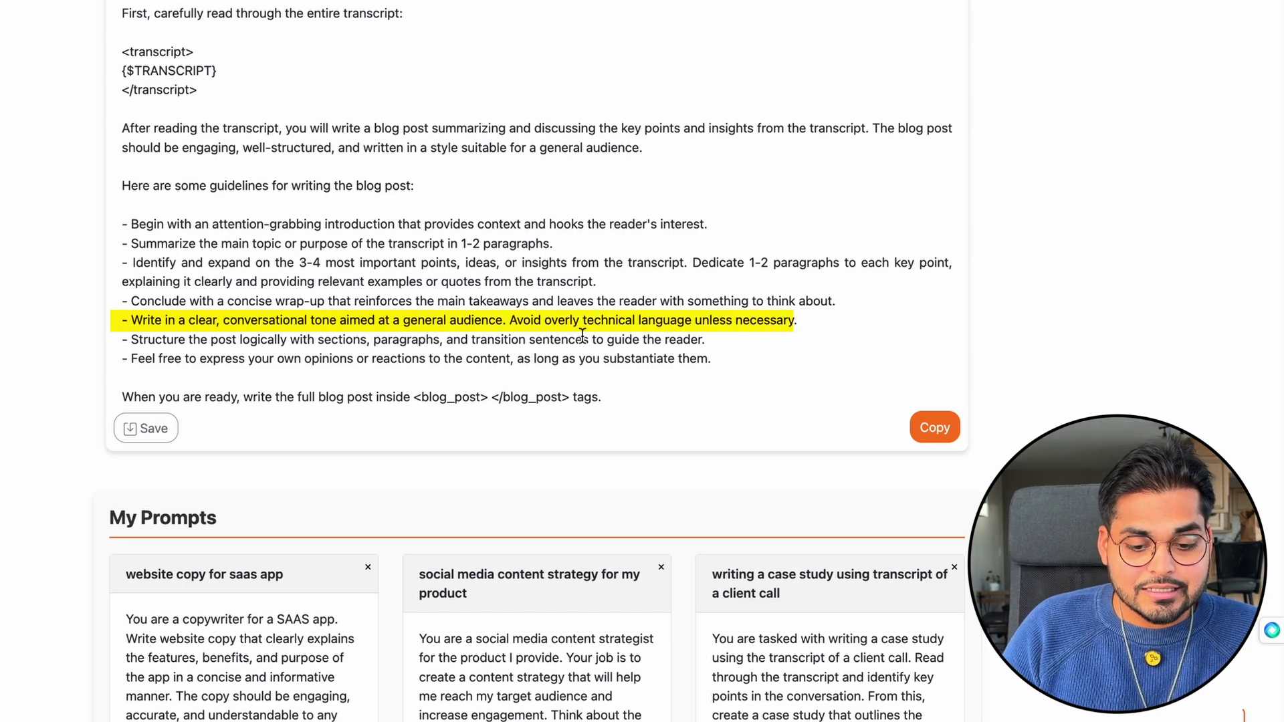
scroll(582, 333, down, 1)
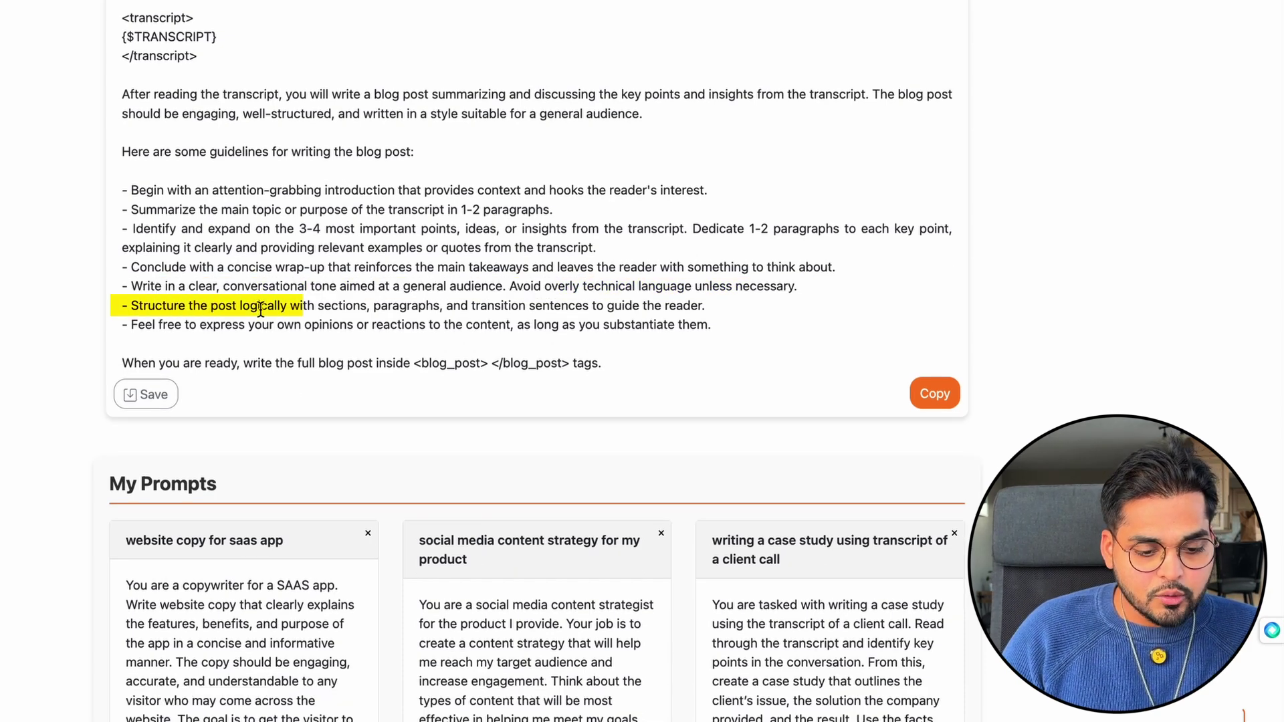